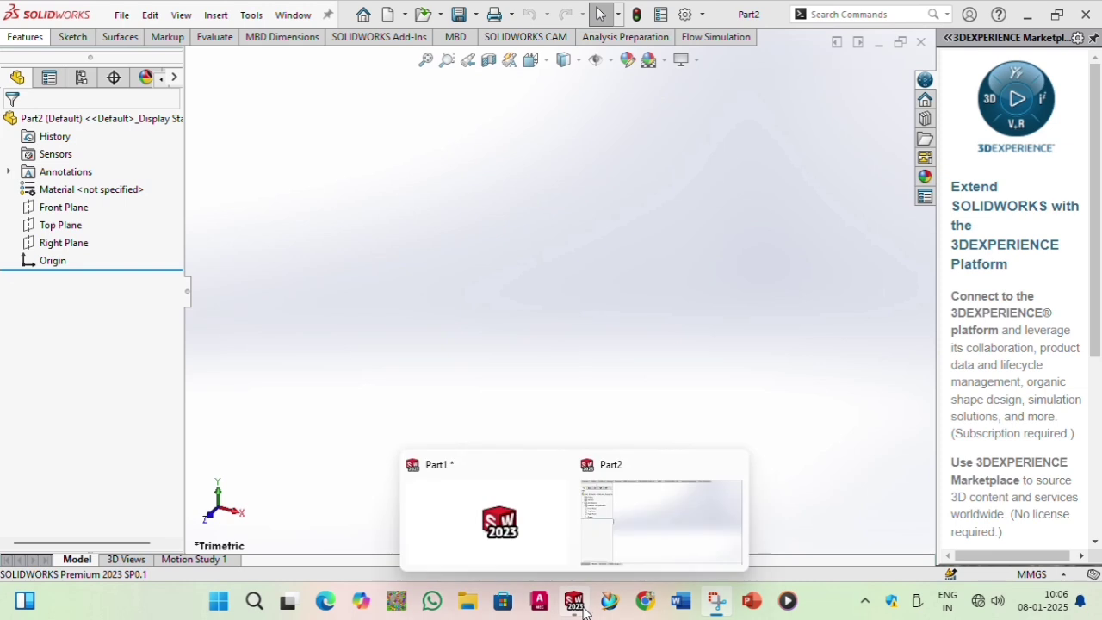
# - Examine the finished revolved model in Part1 from another angle and return to the empty Part2
pyautogui.click(496, 535)
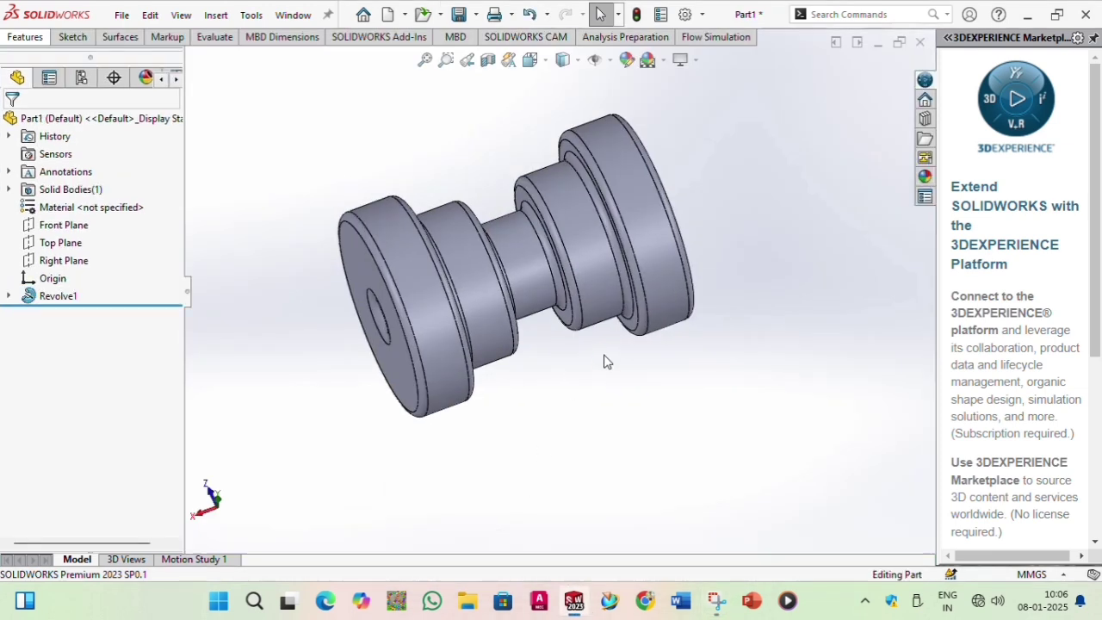
pyautogui.moveTo(603, 361); pyautogui.dragTo(480, 215, button='middle')
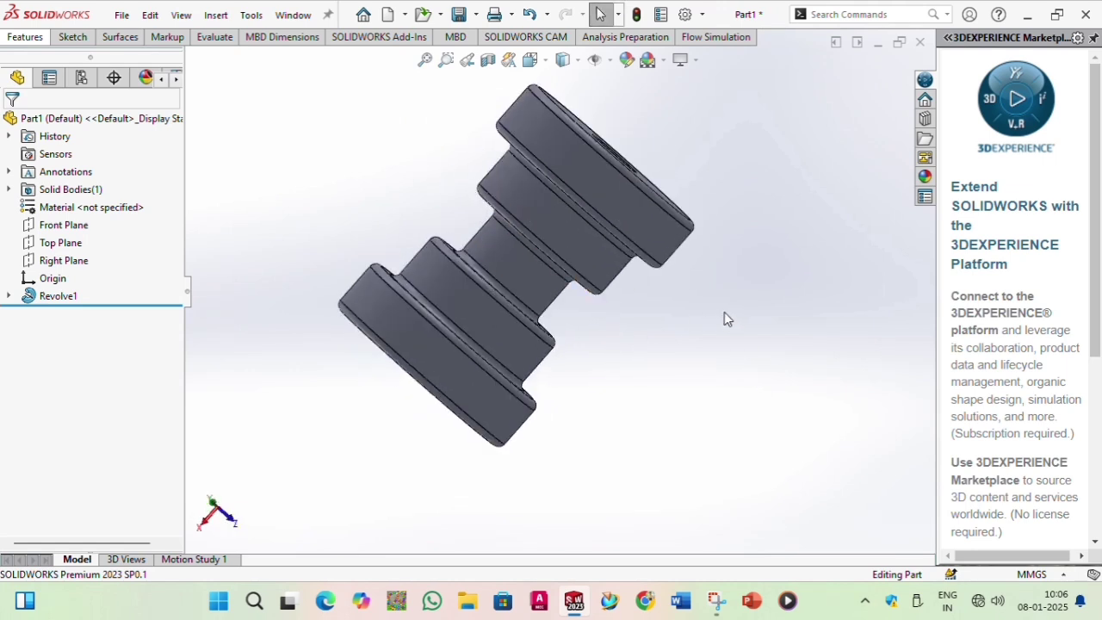
pyautogui.moveTo(573, 606)
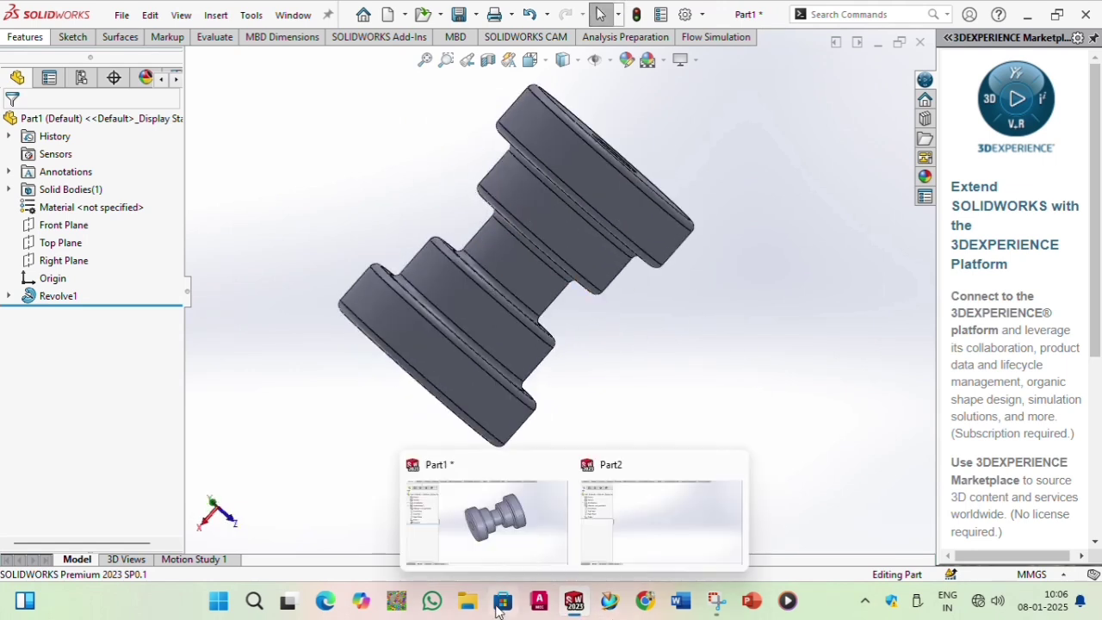
pyautogui.click(626, 541)
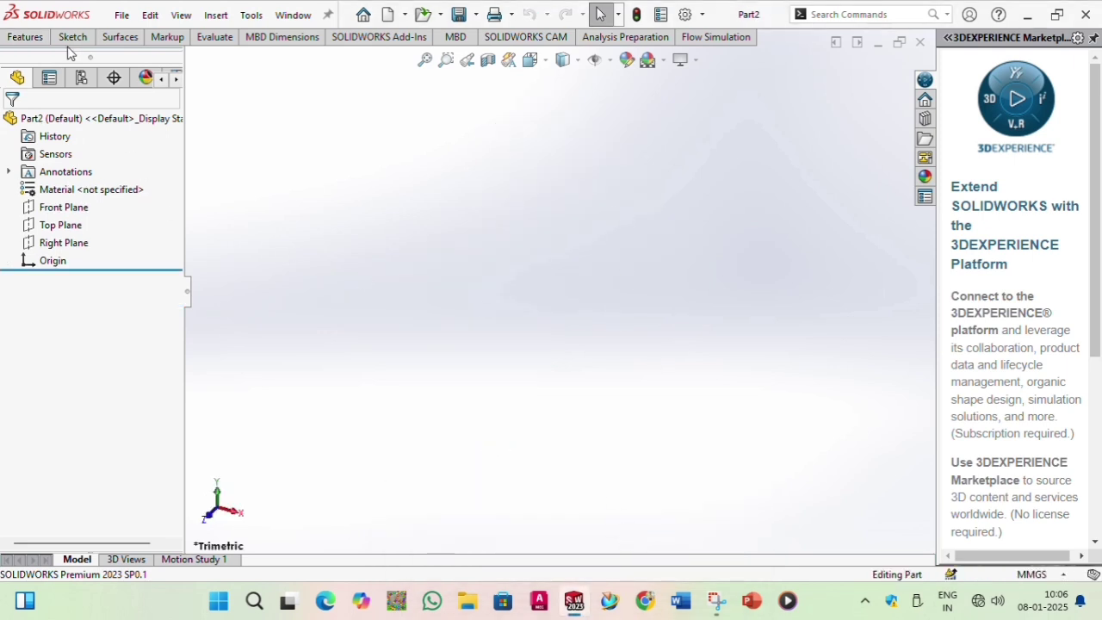
# - Start a new sketch on the Top Plane of Part2
pyautogui.click(54, 224)
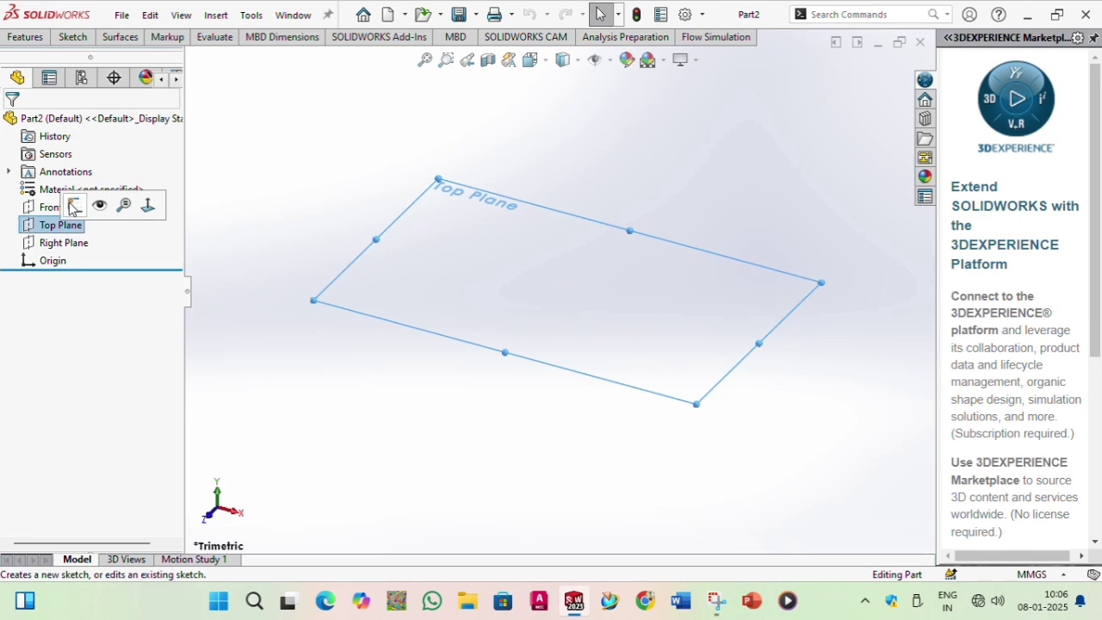
pyautogui.click(69, 203)
pyautogui.click(472, 394)
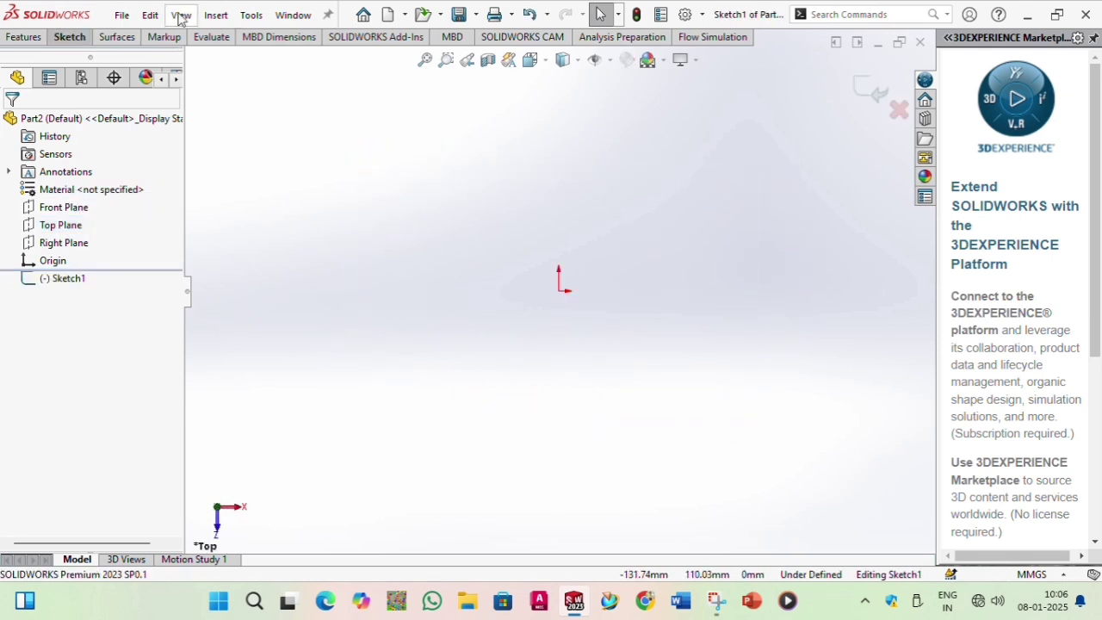
# - Draw a horizontal centerline about 260 mm long passing through the origin
pyautogui.click(69, 37)
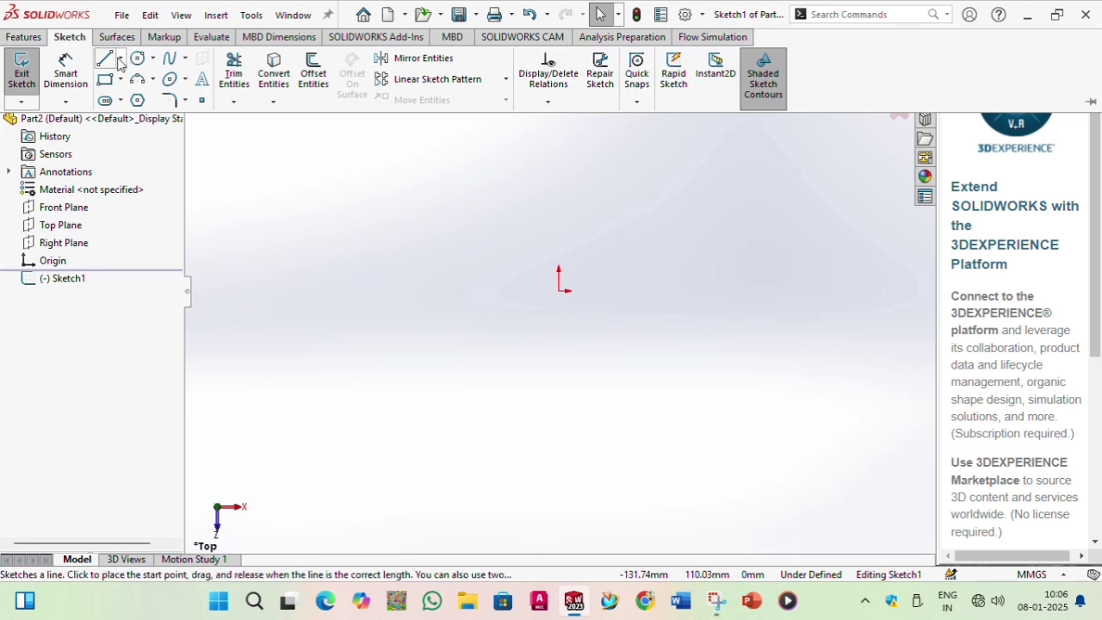
pyautogui.click(120, 59)
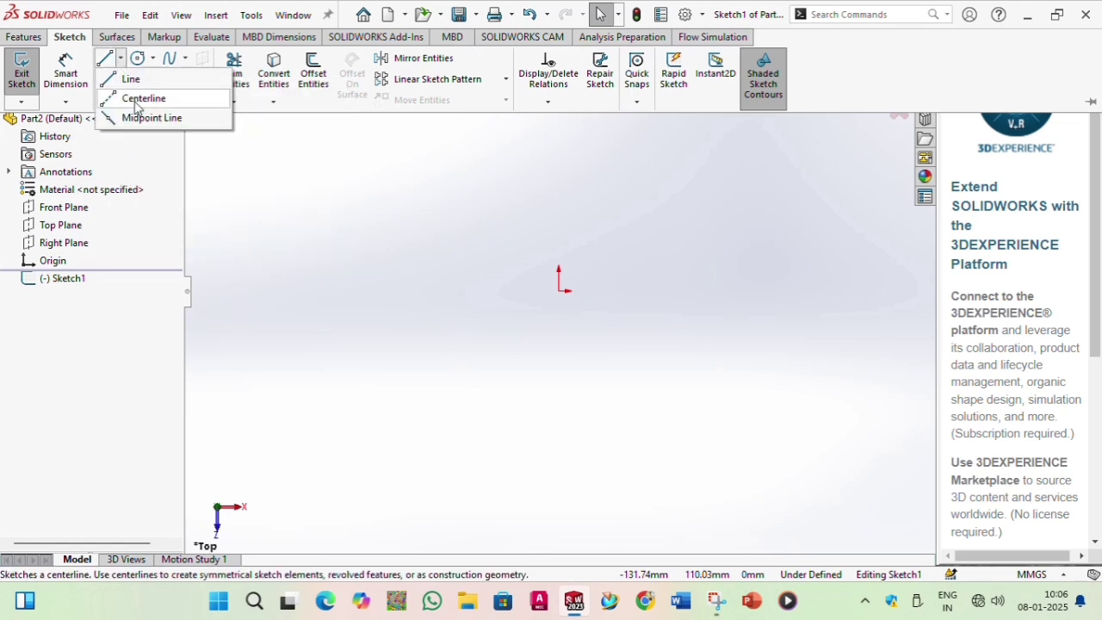
pyautogui.click(135, 103)
pyautogui.click(561, 290)
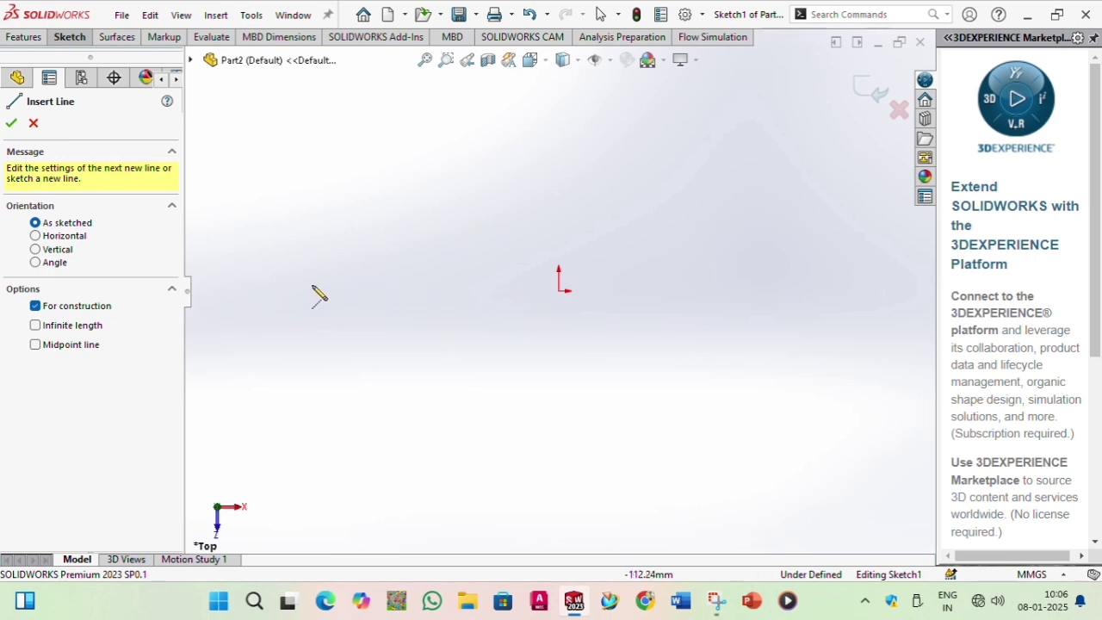
pyautogui.click(285, 290)
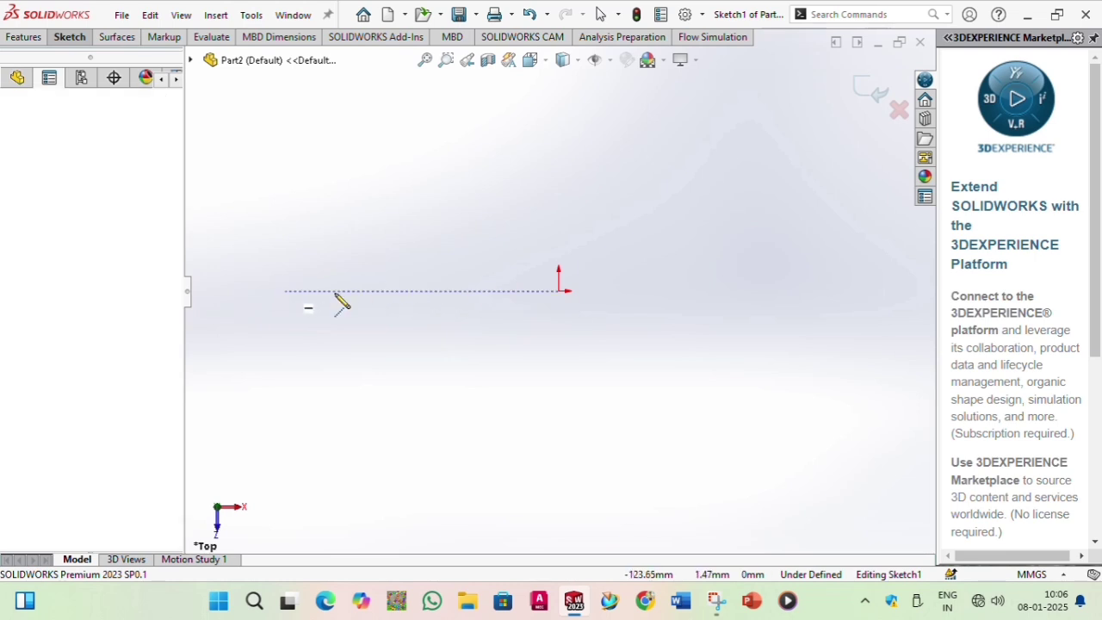
pyautogui.click(854, 290)
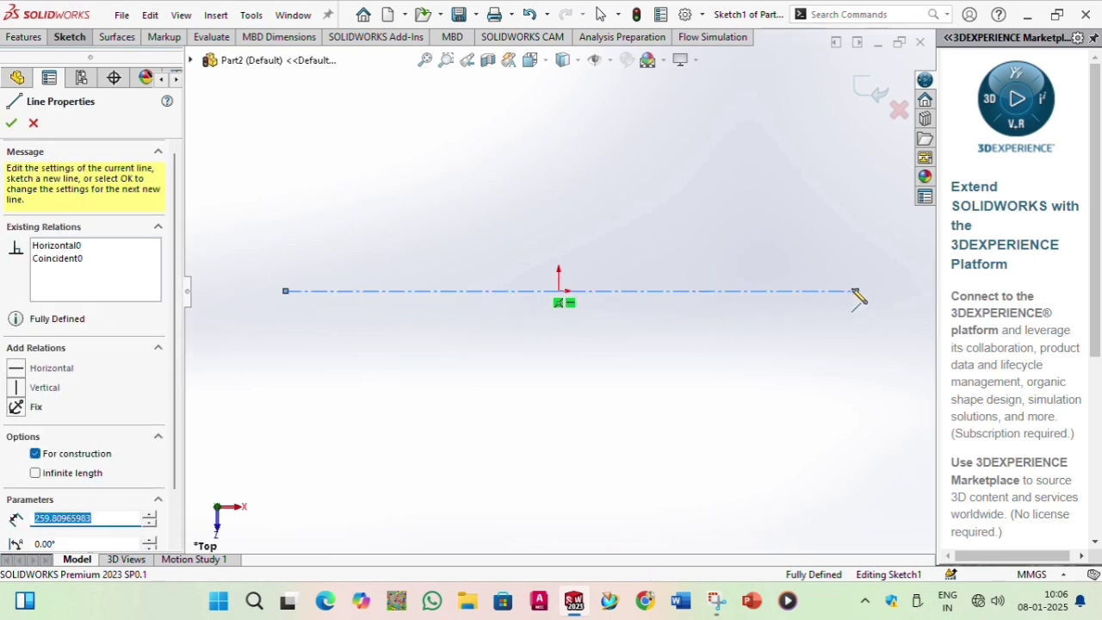
pyautogui.rightClick(253, 153)
pyautogui.click(277, 163)
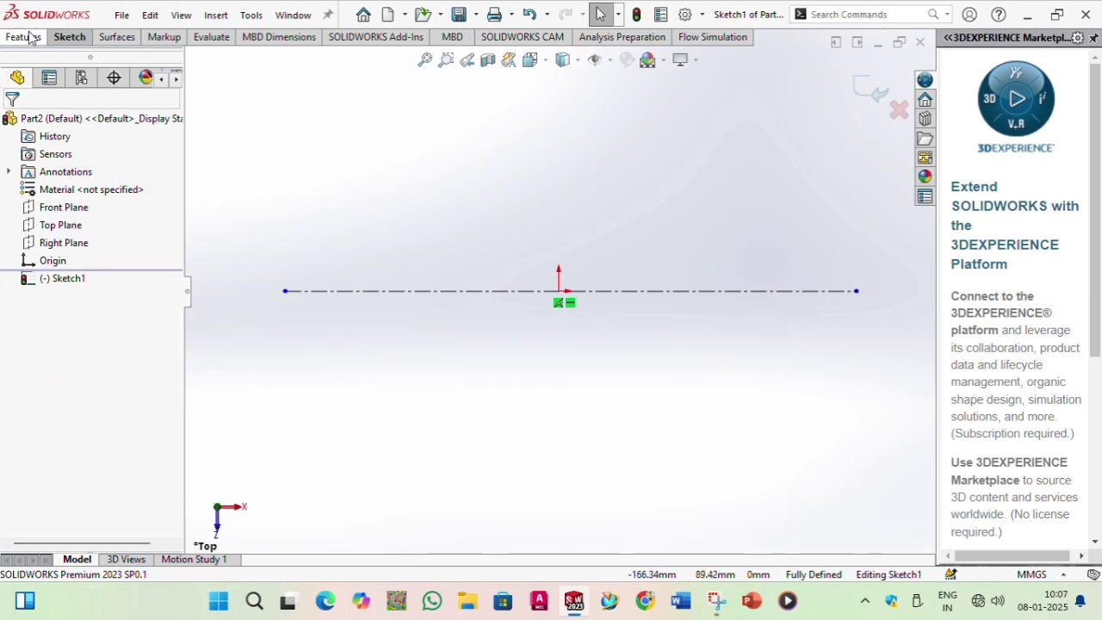
# - Sketch the profile's left side about 71 mm up from the centerline, two downward steps toward the middle, and the horizontal groove floor
pyautogui.click(69, 36)
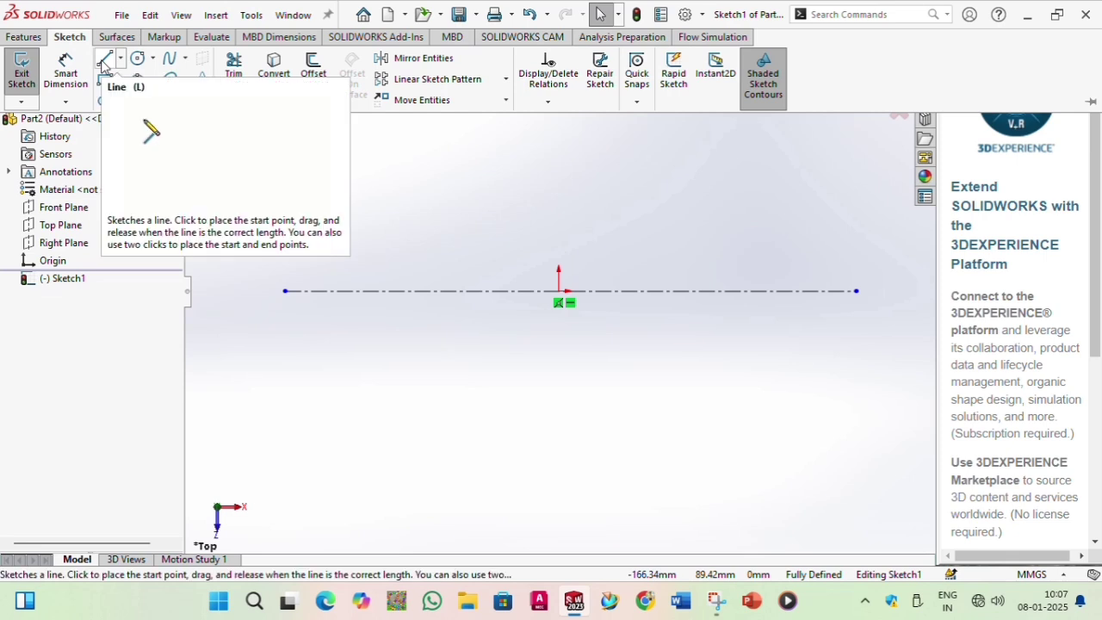
pyautogui.click(103, 60)
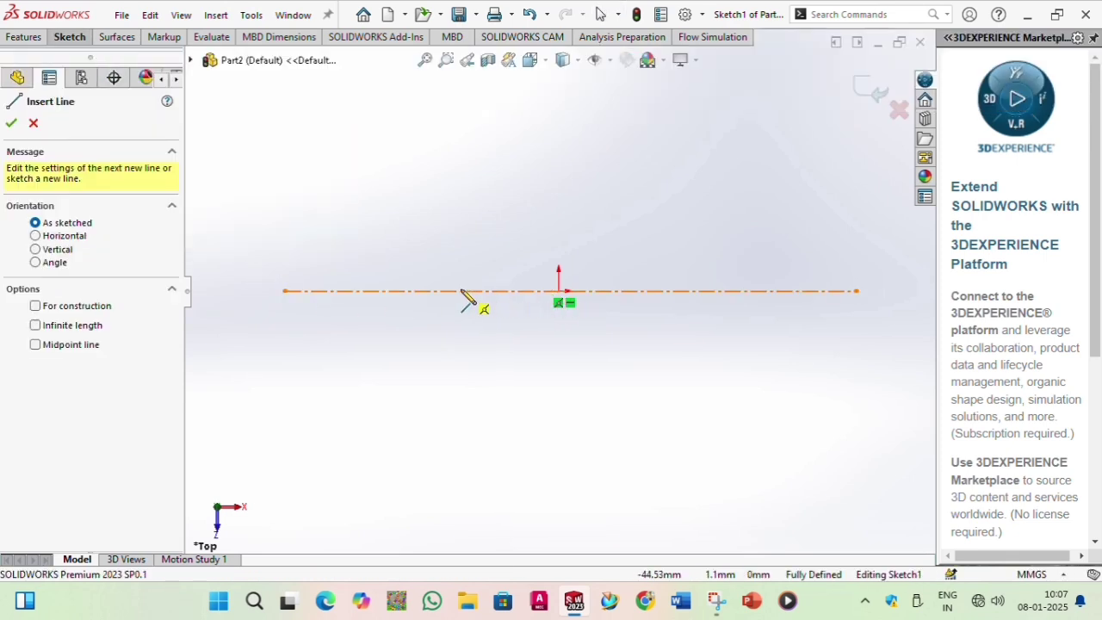
pyautogui.click(414, 291)
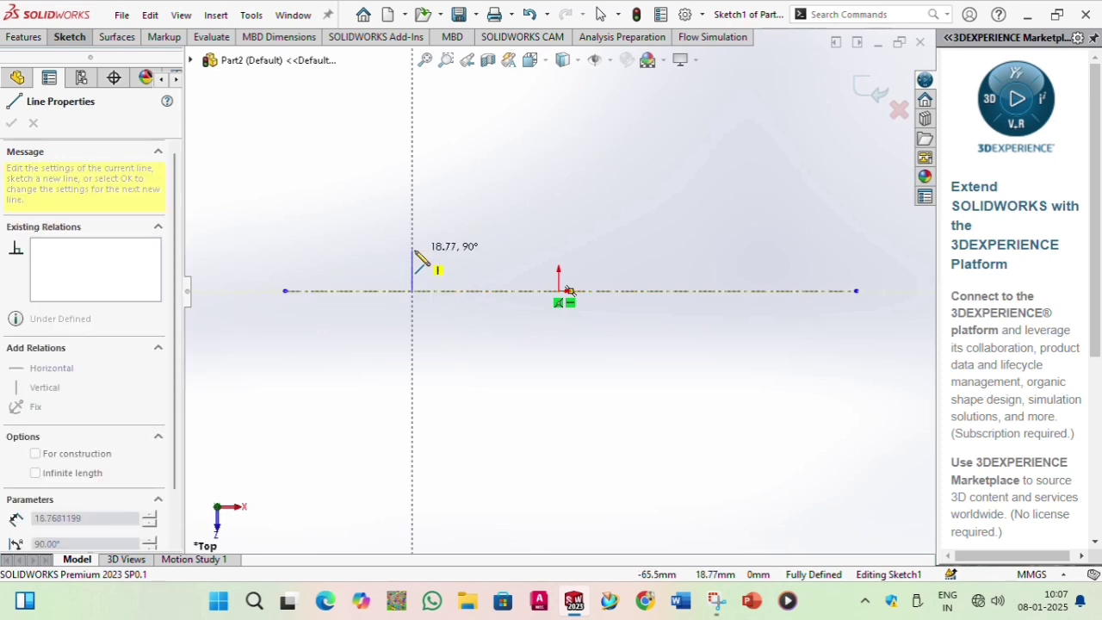
pyautogui.click(413, 136)
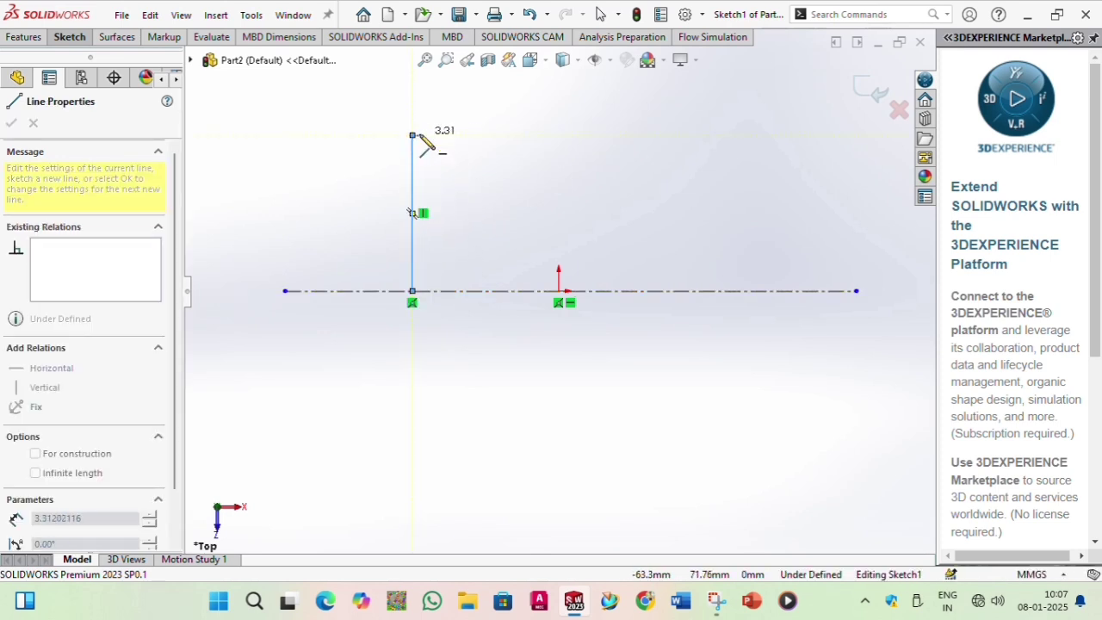
pyautogui.click(462, 135)
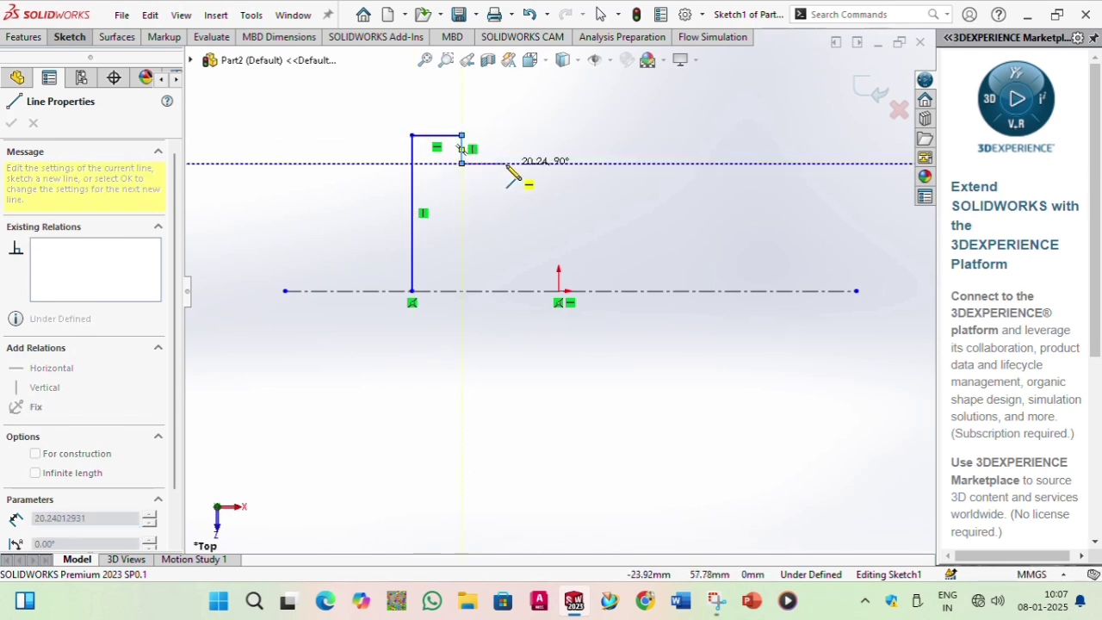
pyautogui.click(505, 163)
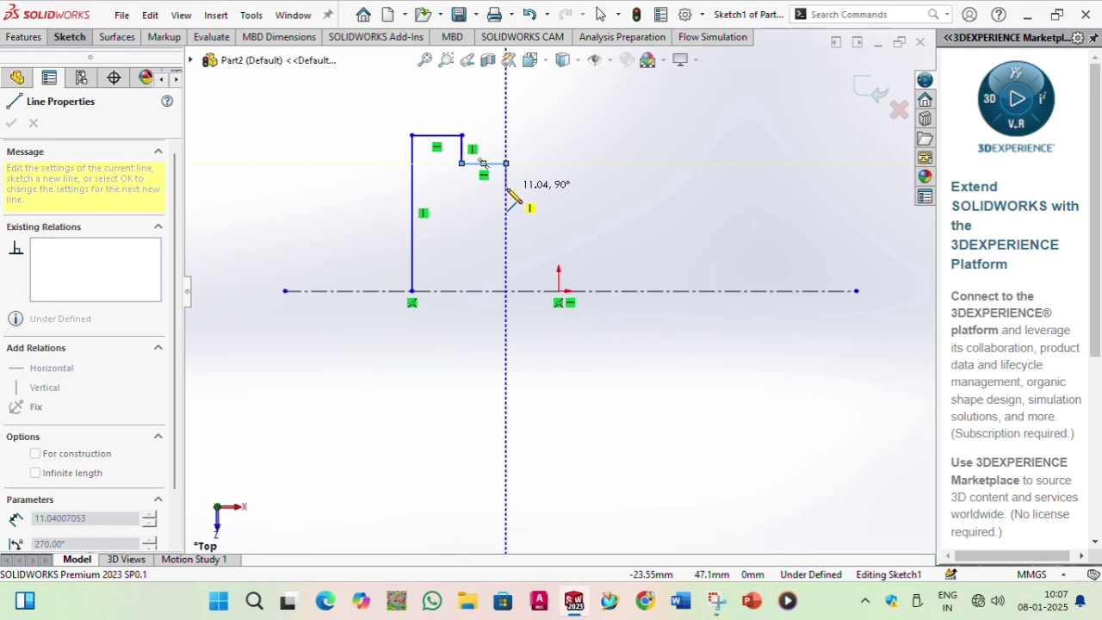
pyautogui.click(506, 195)
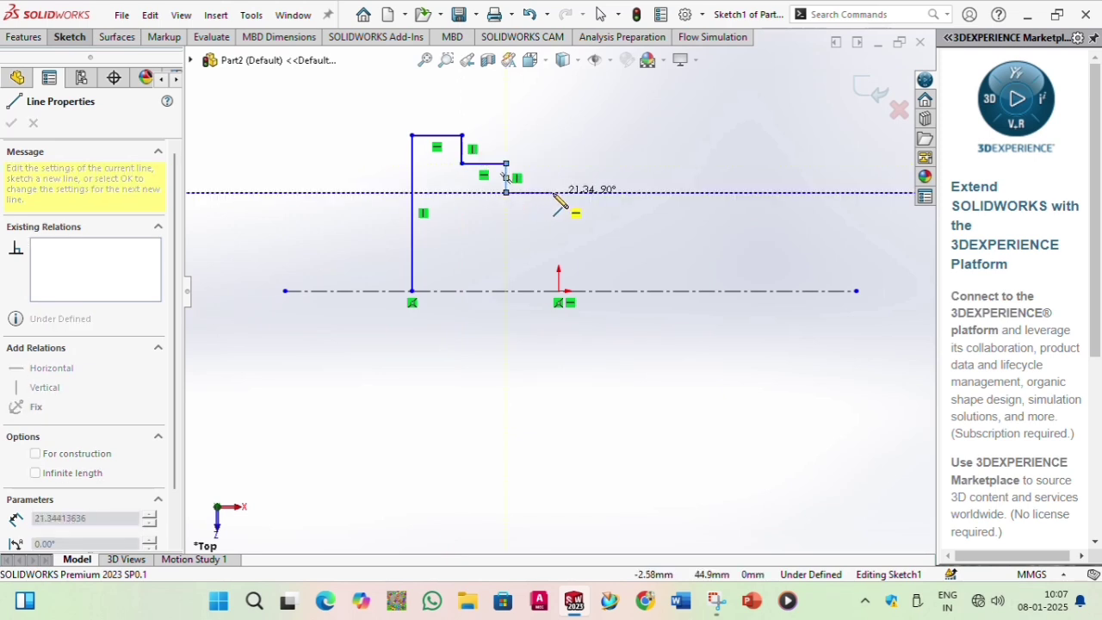
pyautogui.click(614, 192)
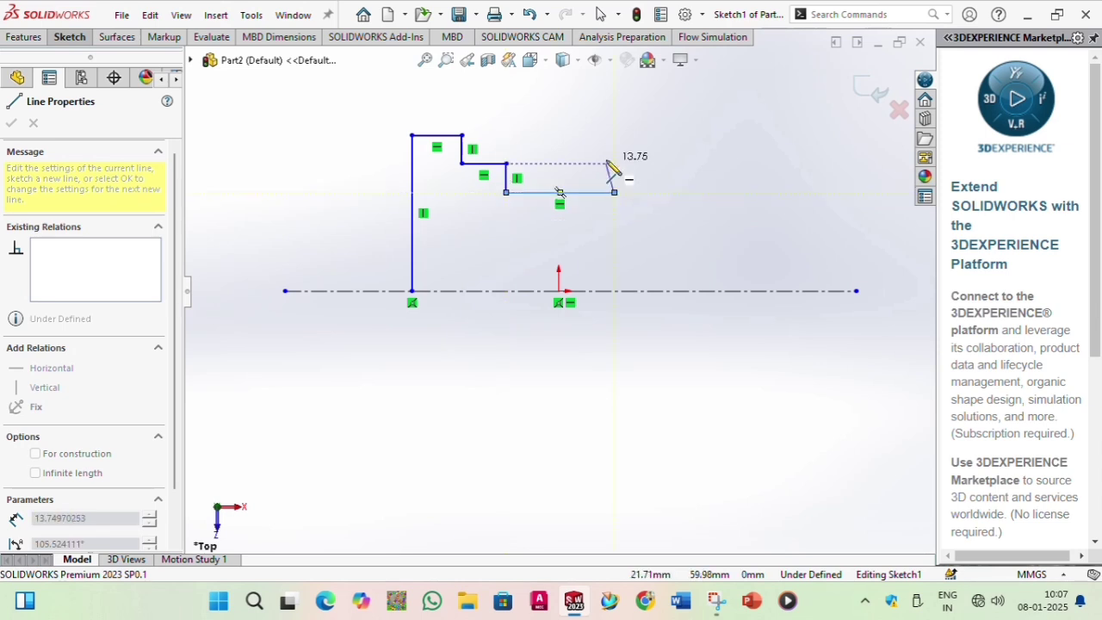
pyautogui.click(607, 163)
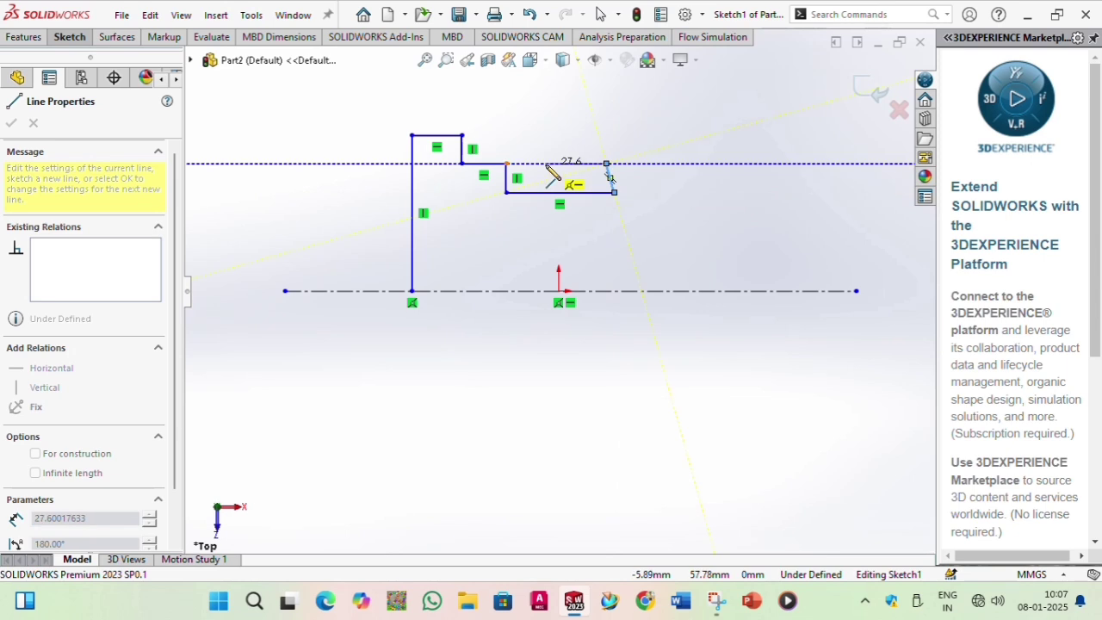
pyautogui.press('Escape')
pyautogui.click(609, 177)
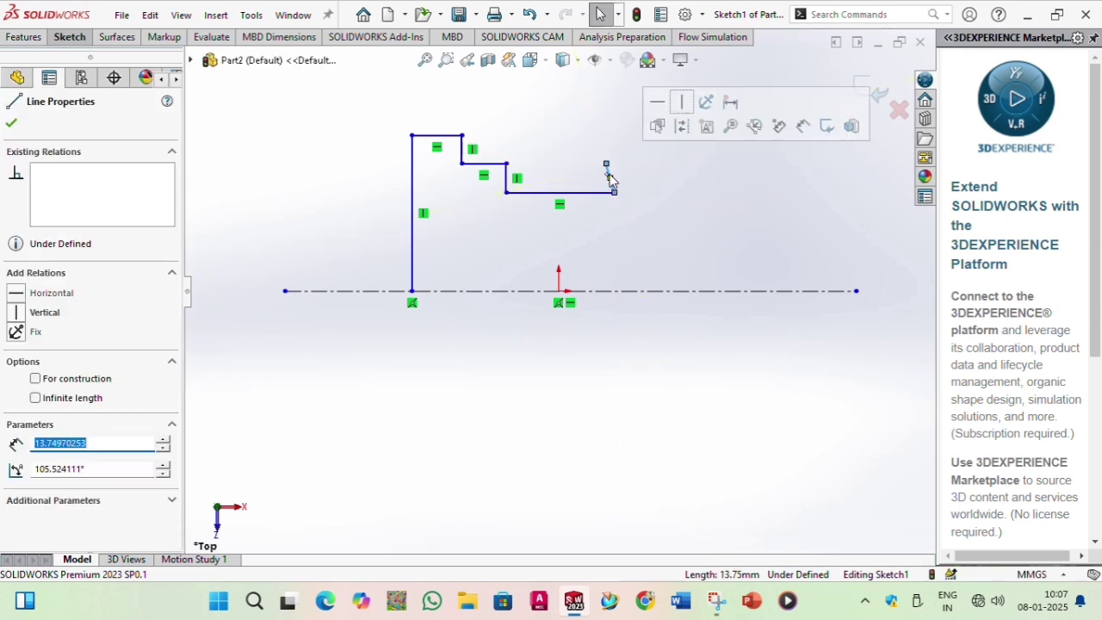
pyautogui.press('Delete')
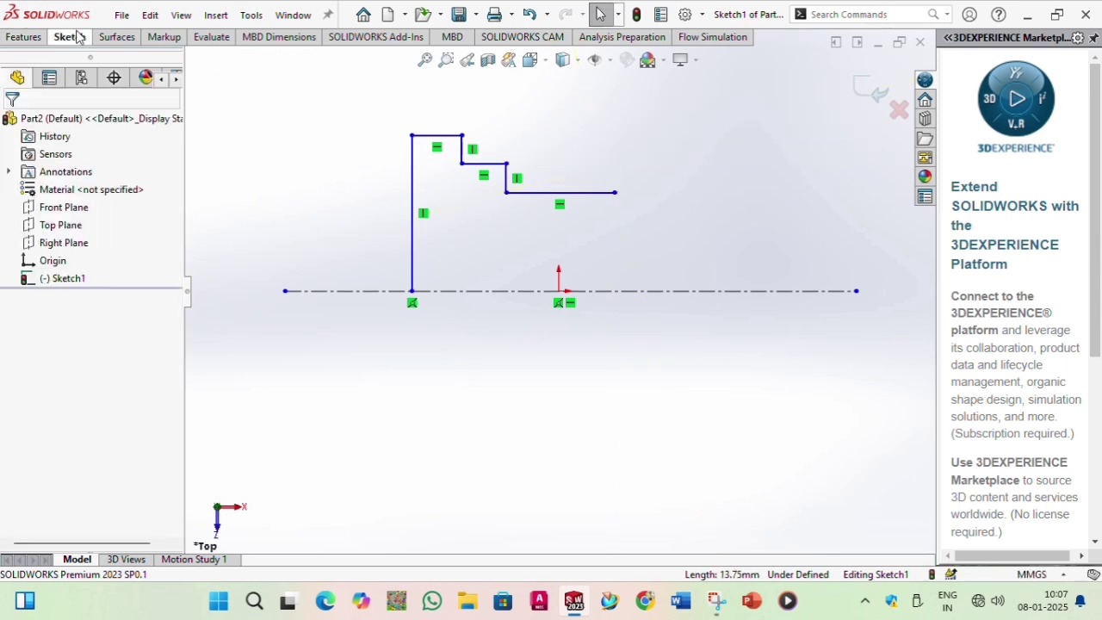
# - Complete the profile with two rising steps on the right, a vertical side down to the centerline, and a closing base line about 138 mm long
pyautogui.click(75, 36)
pyautogui.click(105, 60)
pyautogui.click(615, 192)
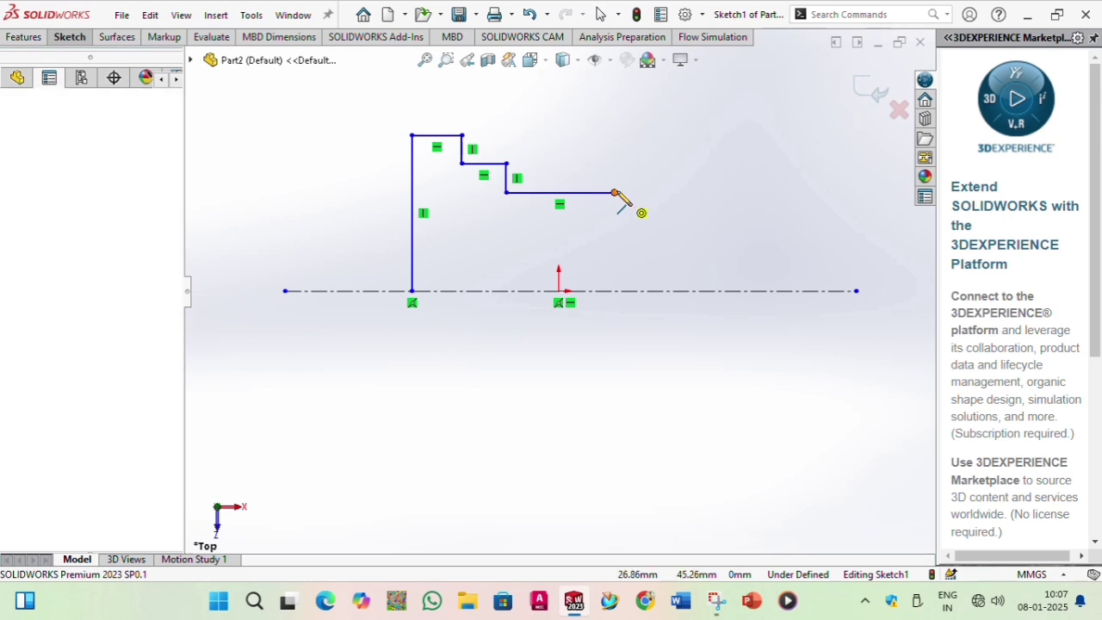
pyautogui.click(615, 163)
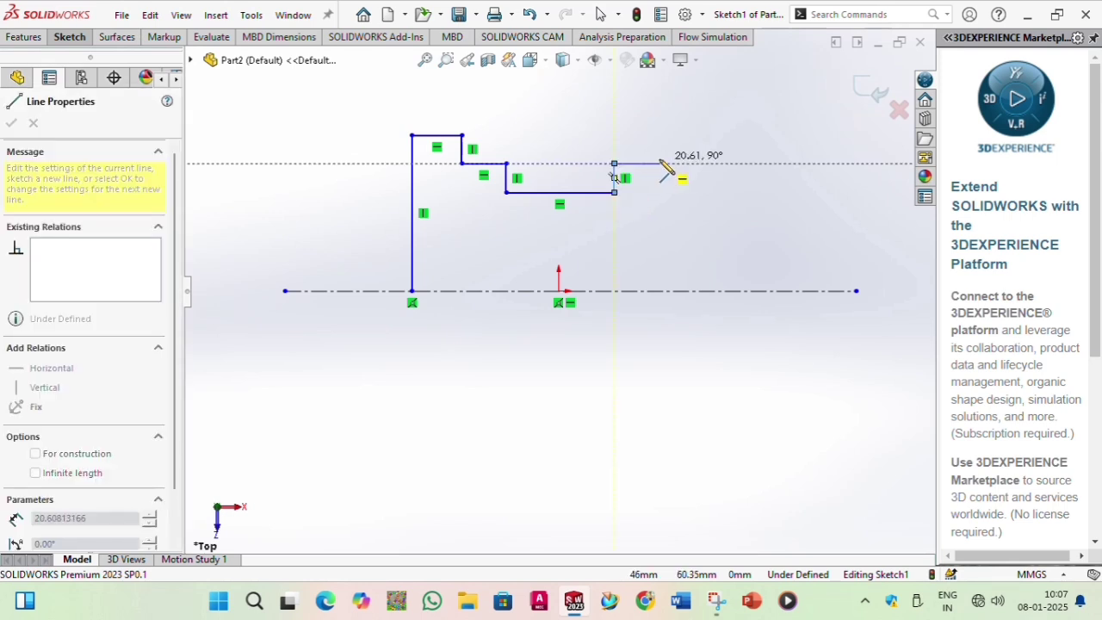
pyautogui.click(659, 162)
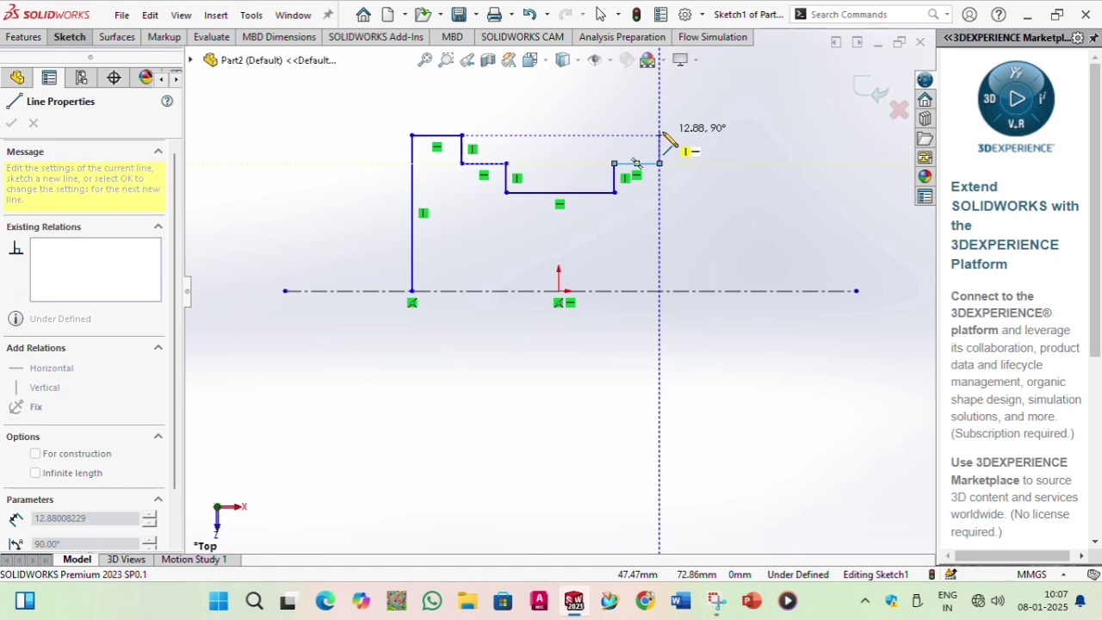
pyautogui.click(659, 134)
pyautogui.click(715, 134)
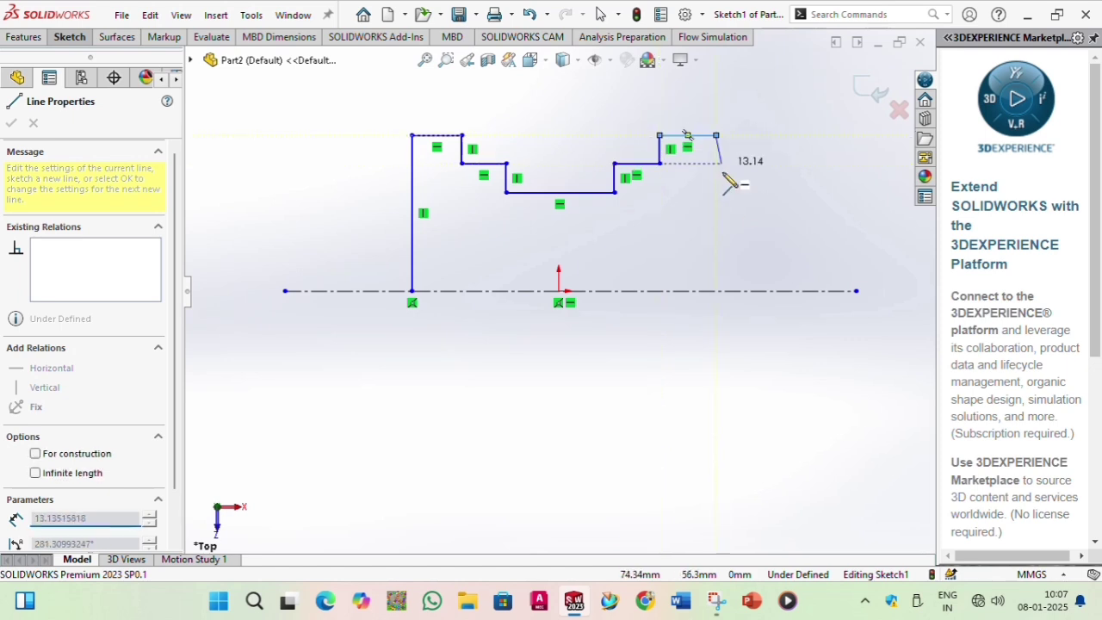
pyautogui.click(715, 291)
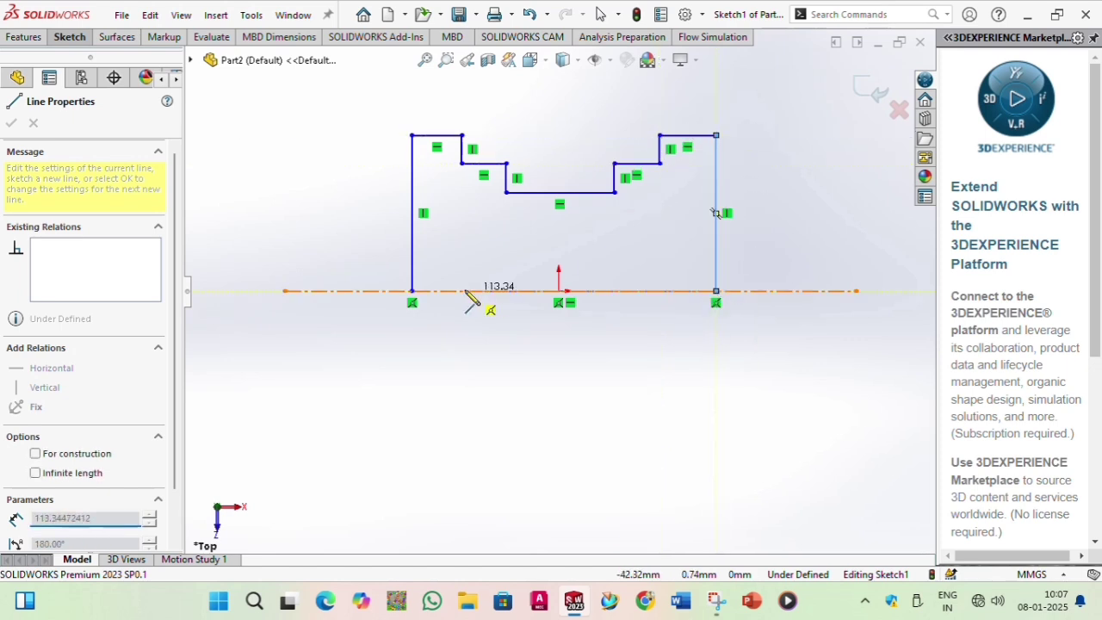
pyautogui.click(411, 291)
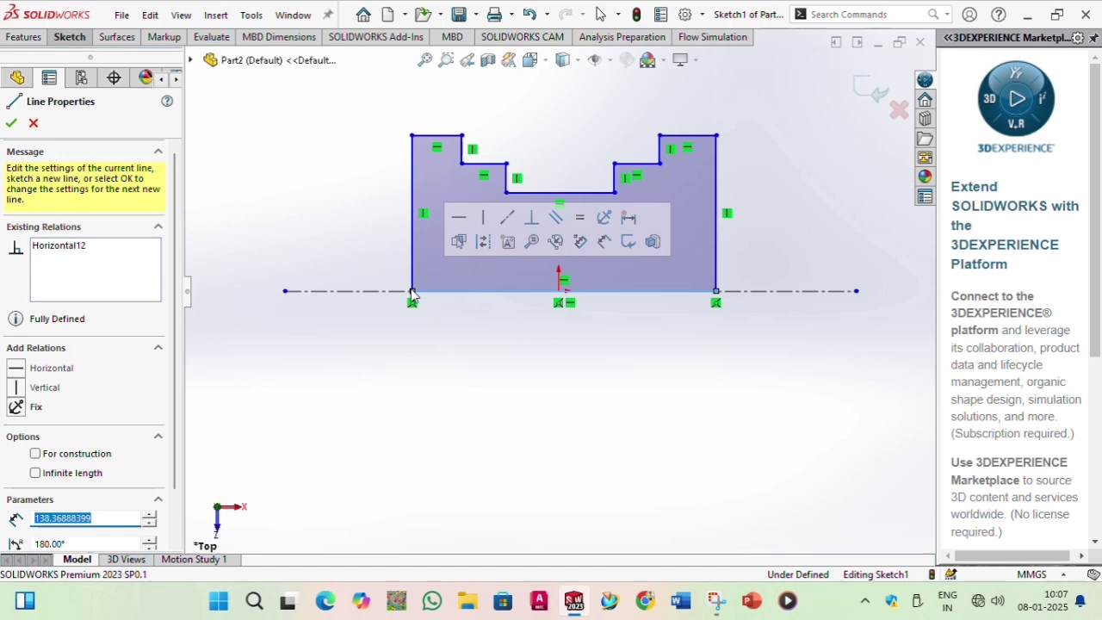
pyautogui.rightClick(289, 158)
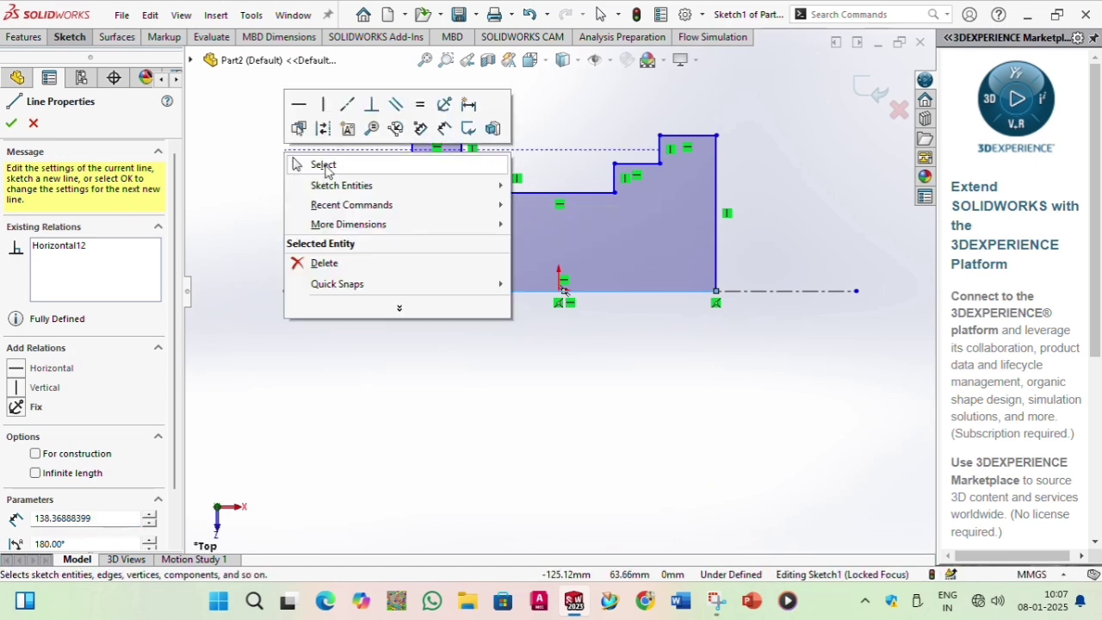
pyautogui.click(324, 166)
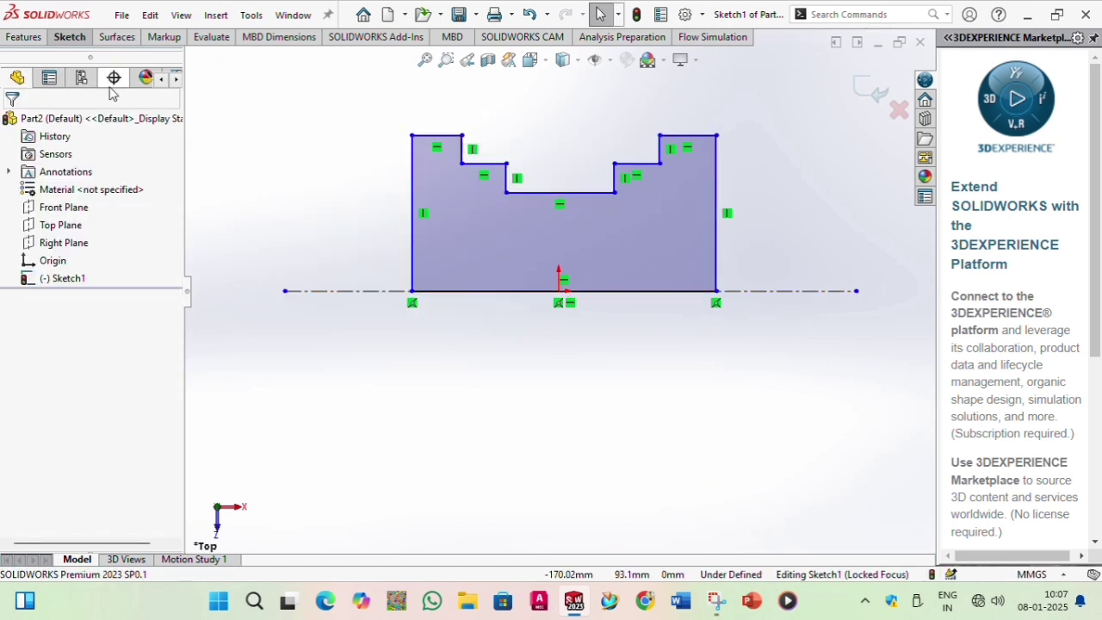
# - Dimension the length of the horizontal groove floor in the middle of the profile as 20 mm
pyautogui.click(73, 40)
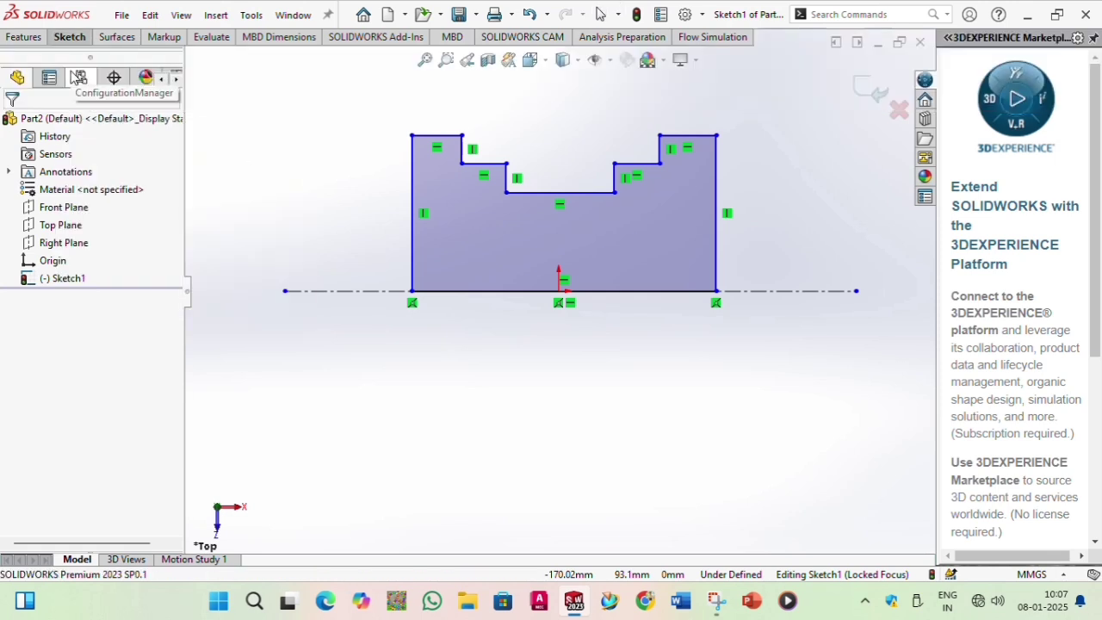
pyautogui.click(535, 192)
pyautogui.click(551, 144)
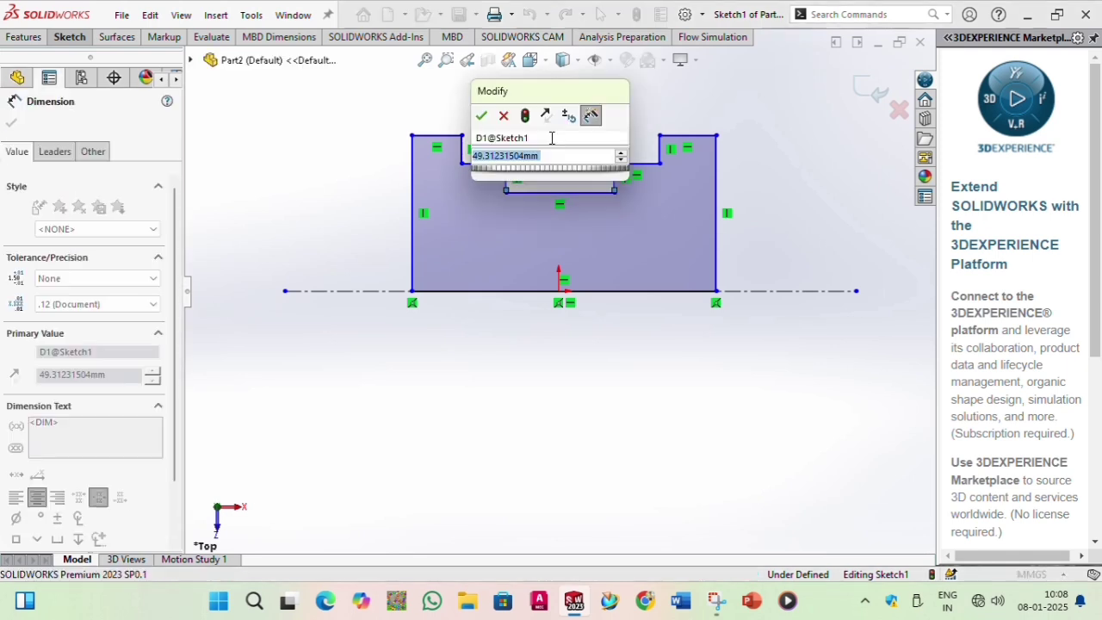
pyautogui.write('20')
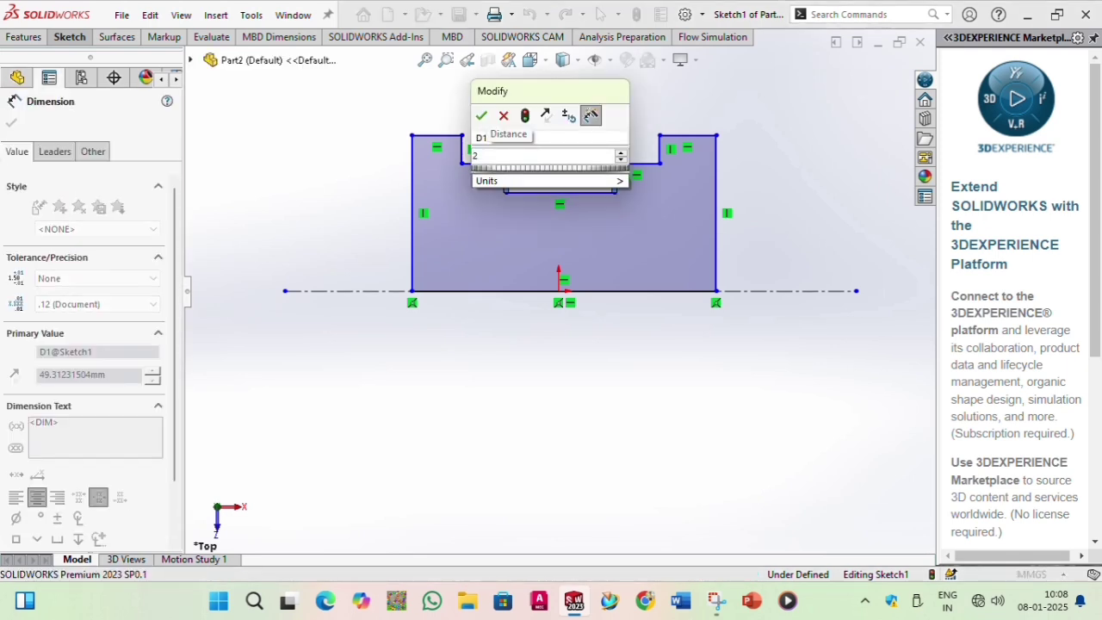
pyautogui.press('Return')
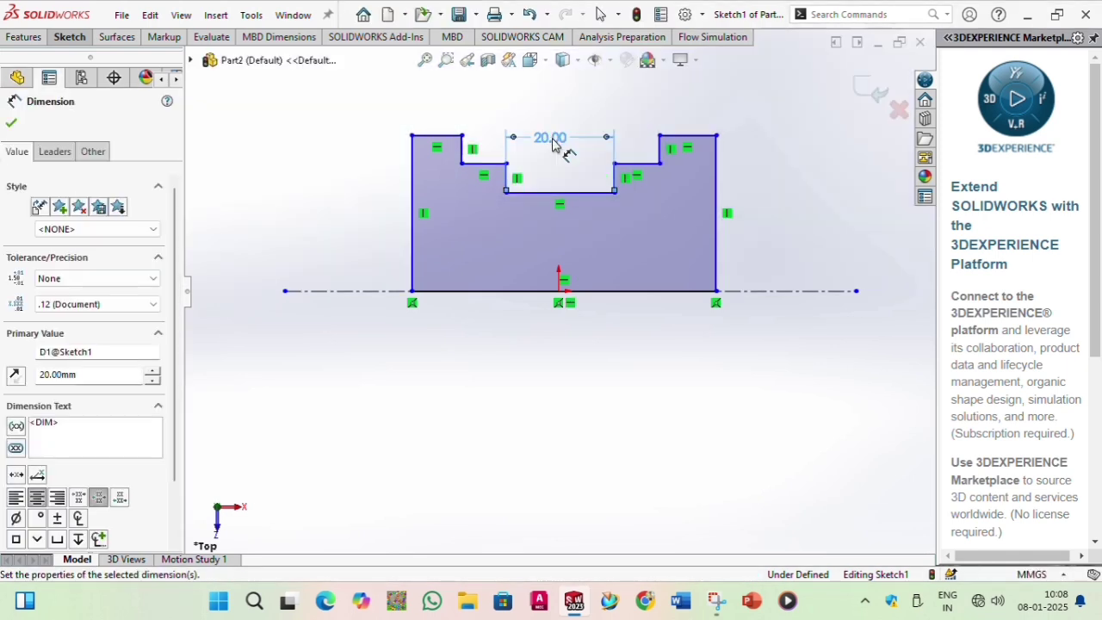
# - Dimension the length of the horizontal ledge just right of the groove as 20 mm
pyautogui.click(641, 166)
pyautogui.click(641, 131)
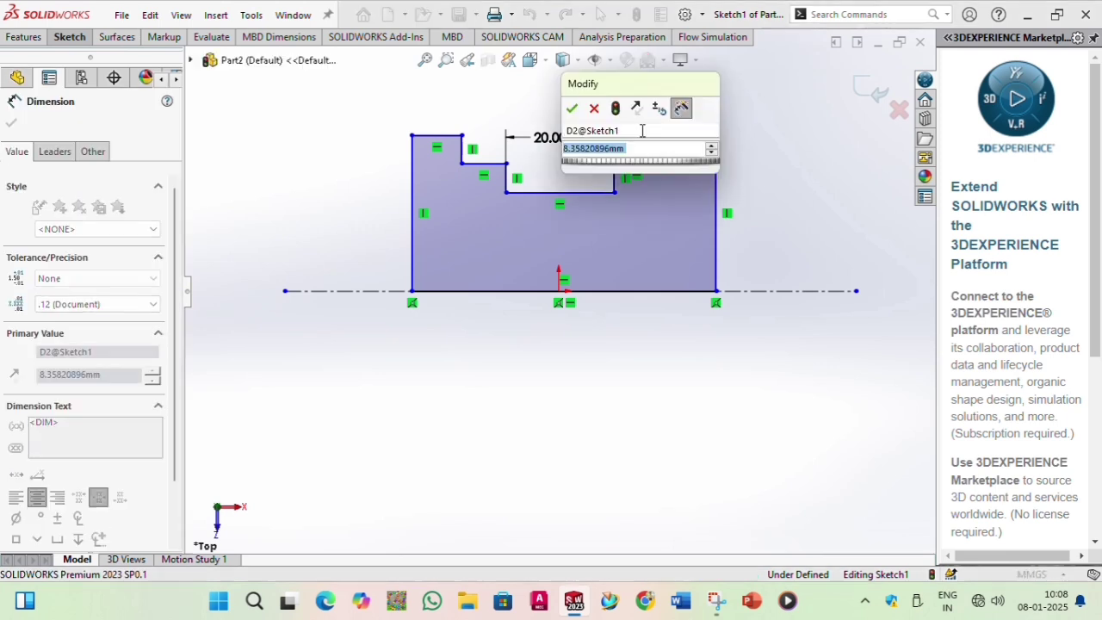
pyautogui.write('20')
pyautogui.press('Return')
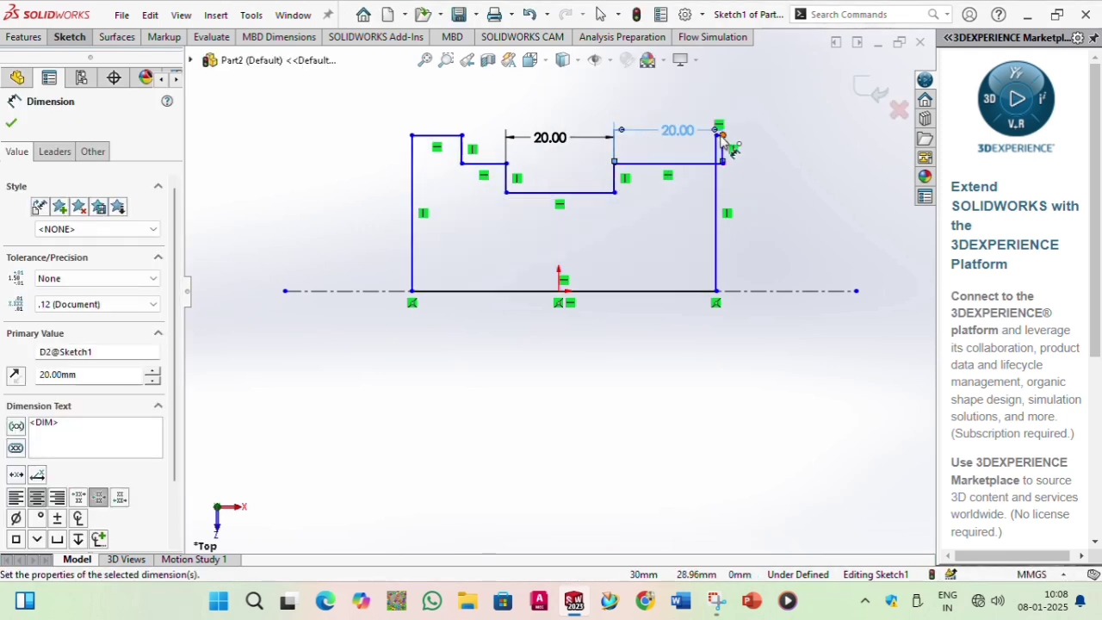
# - Dimension the length of the short top edge at the profile's right end as 20 mm
pyautogui.scroll(-5, 717, 148)
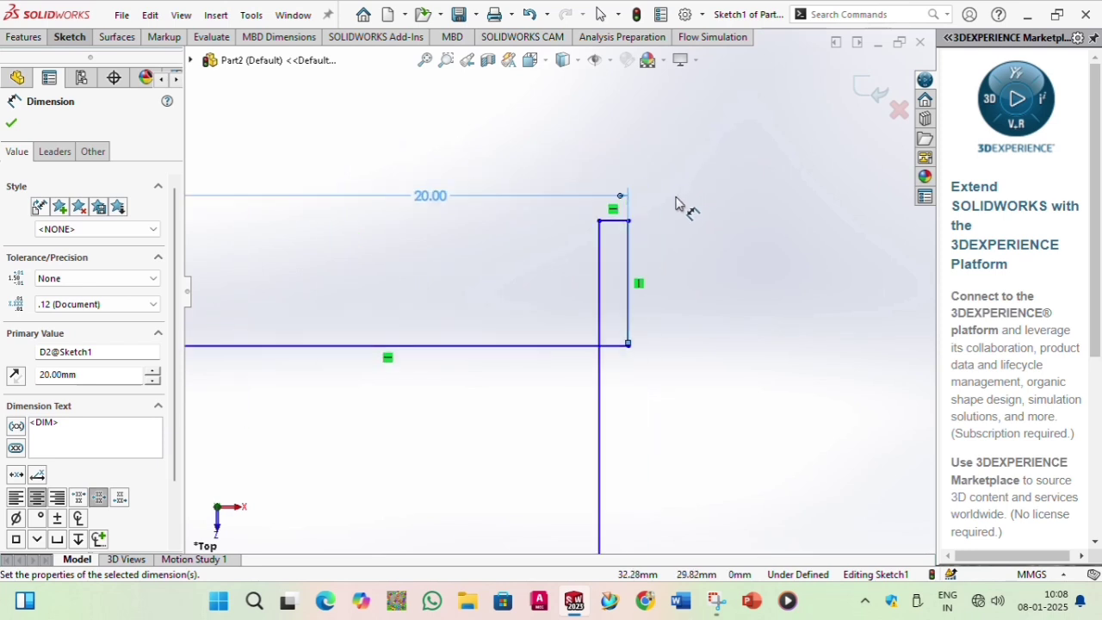
pyautogui.click(607, 220)
pyautogui.click(628, 174)
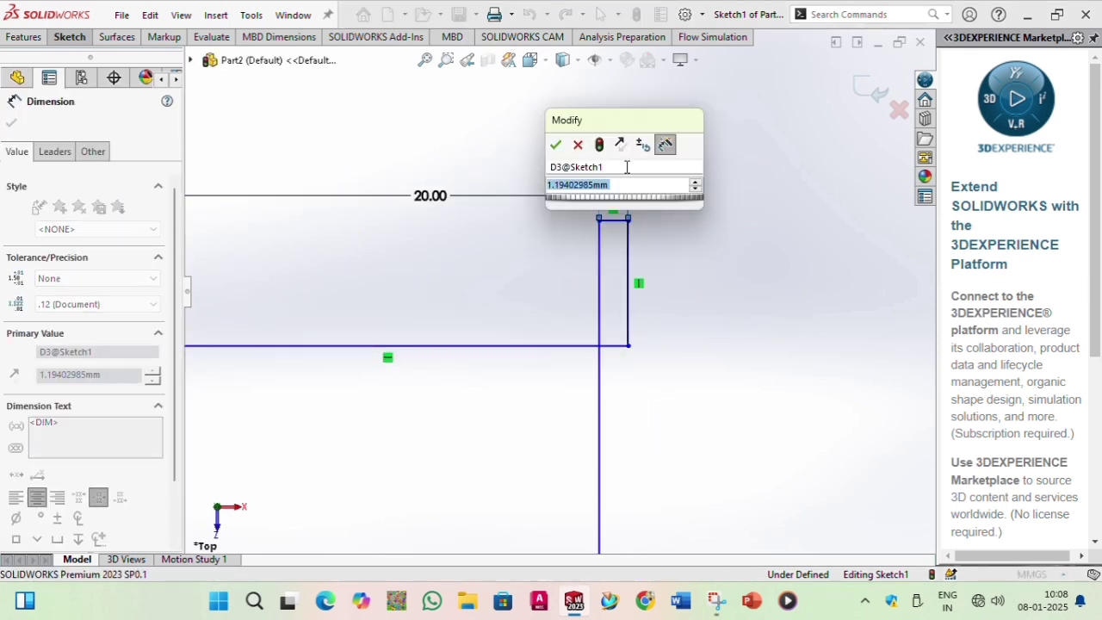
pyautogui.write('0')
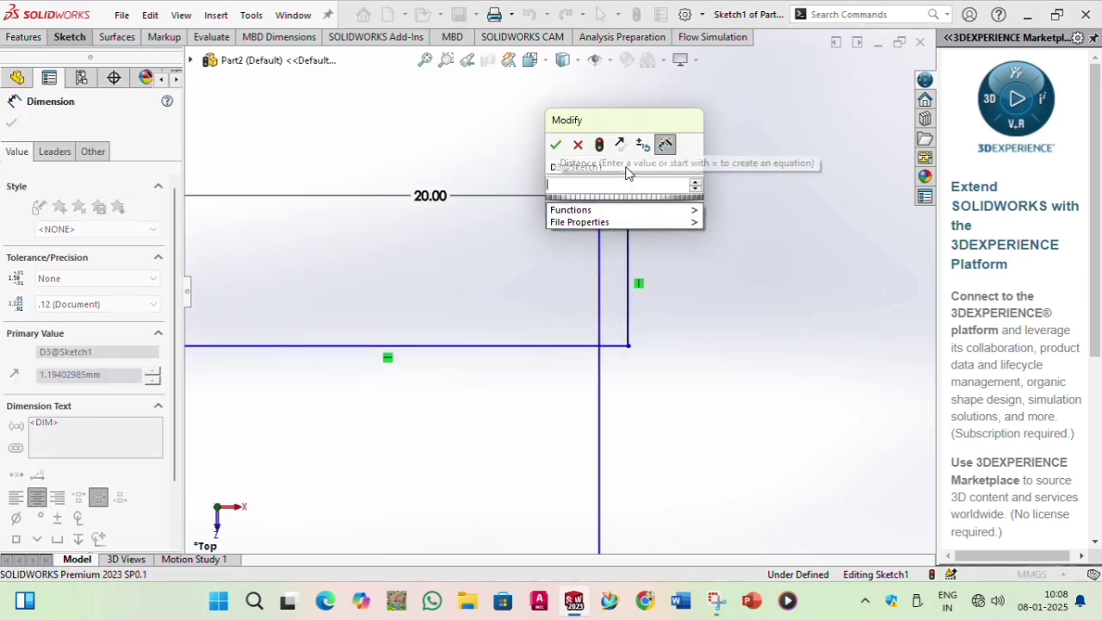
pyautogui.press('Return')
# - Abandon dimensioning the right vertical side, and undo the right top edge's dimension and the right ledge's 20 mm value
pyautogui.scroll(10, 607, 184)
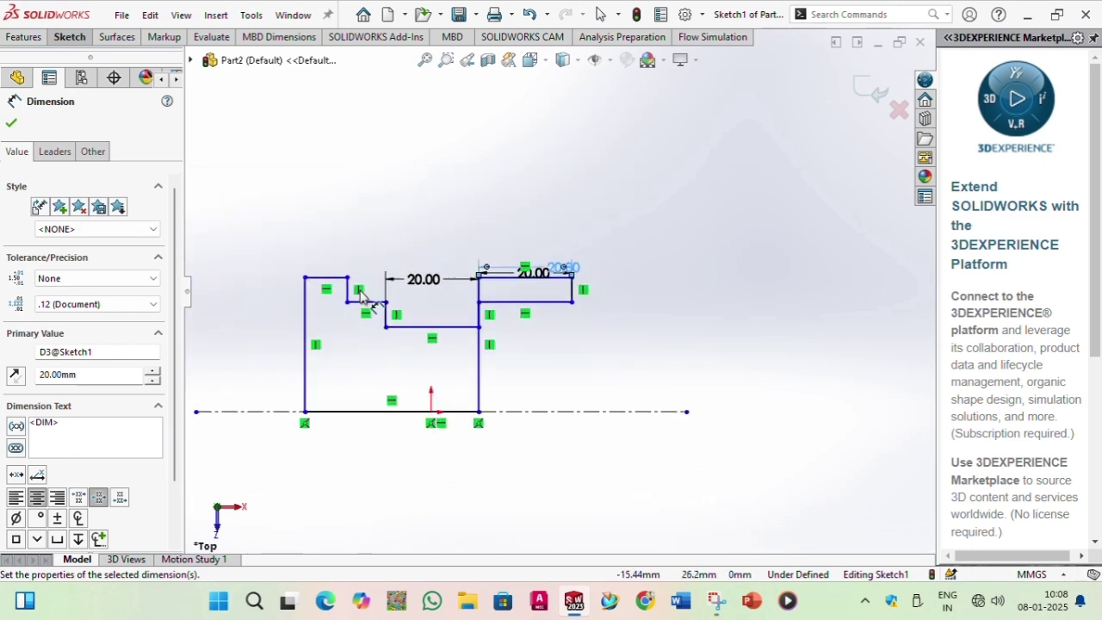
pyautogui.click(480, 363)
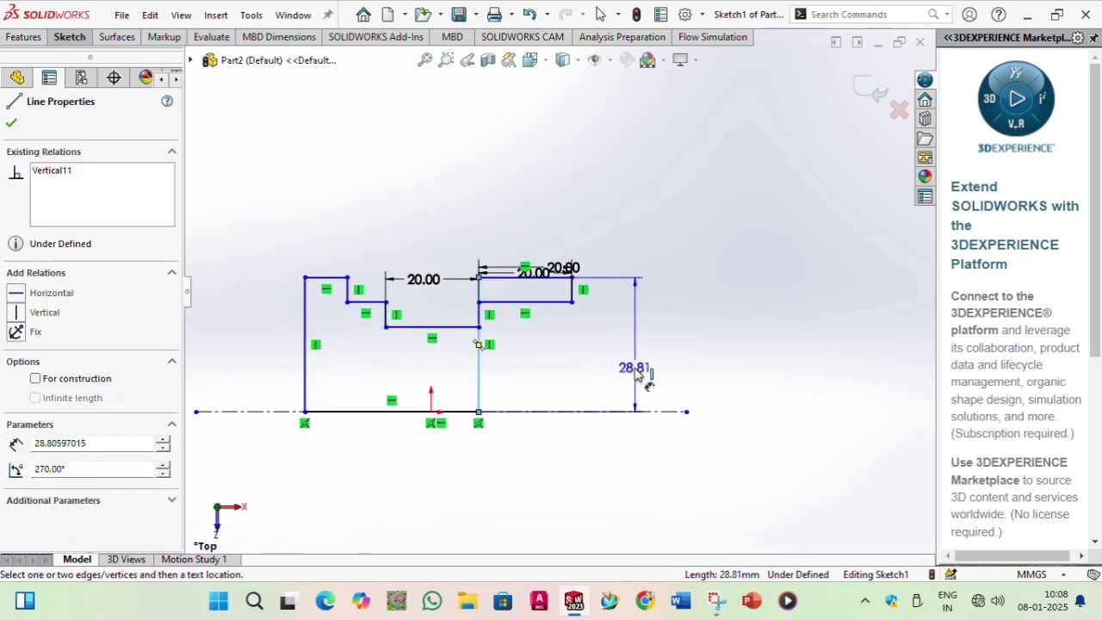
pyautogui.press('Escape')
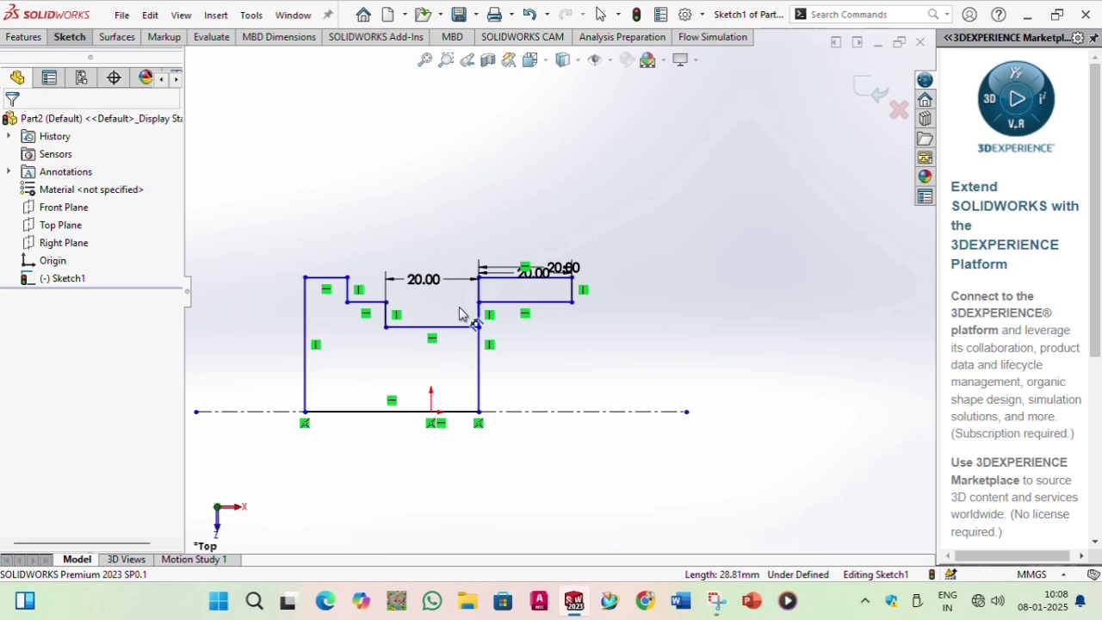
pyautogui.hotkey('ctrl', 'z')
pyautogui.hotkey('ctrl', 'z')
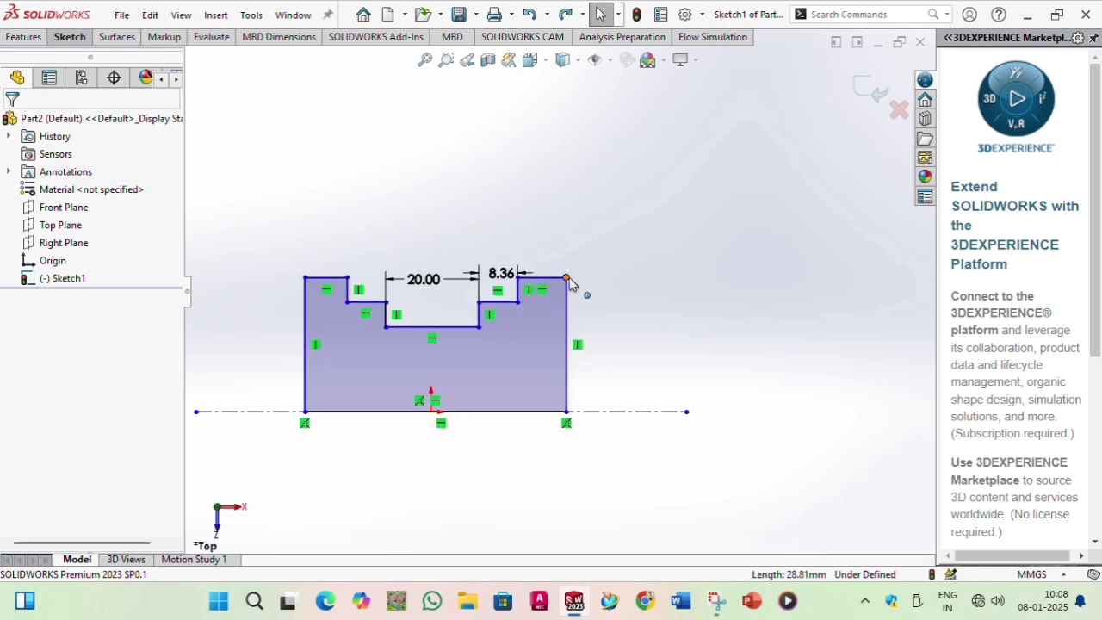
# - Try moving the profile's upper right corner outward to about X 53 mm, and undo it along with the right ledge dimension and the groove floor's 20 mm value
pyautogui.moveTo(565, 277); pyautogui.dragTo(679, 274)
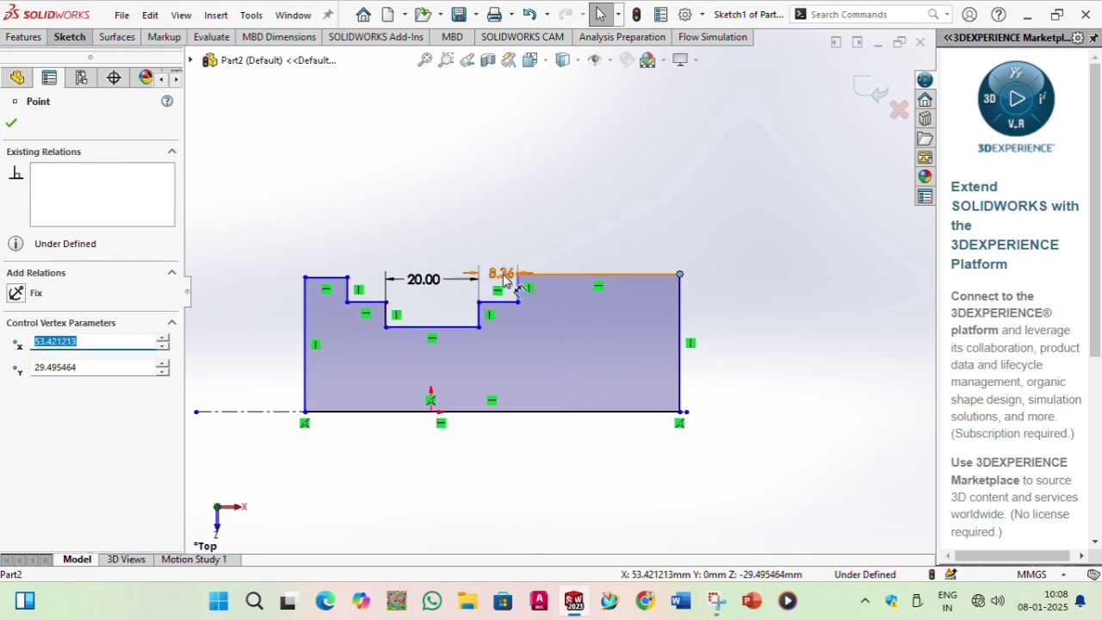
pyautogui.click(521, 277)
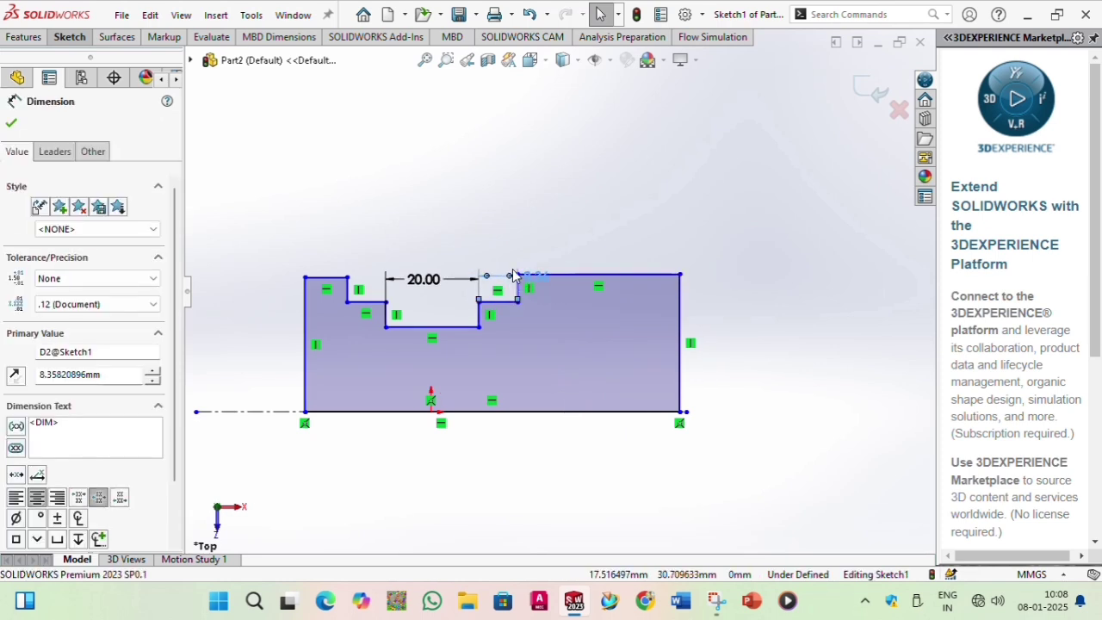
pyautogui.press('Escape')
pyautogui.hotkey('ctrl', 'z')
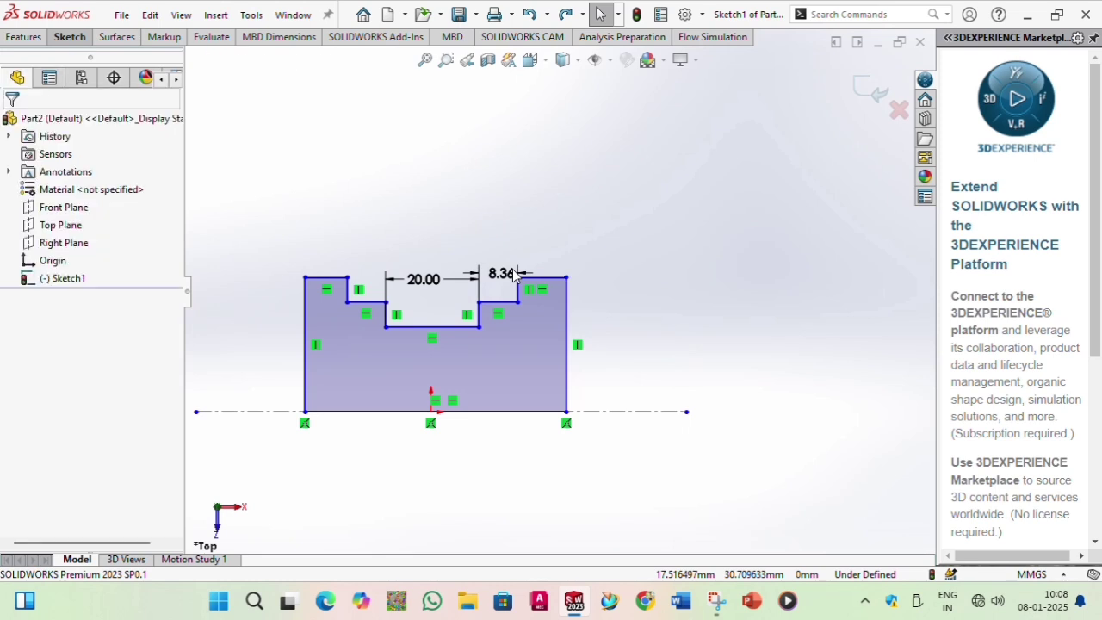
pyautogui.hotkey('ctrl', 'z')
pyautogui.hotkey('ctrl', 'z')
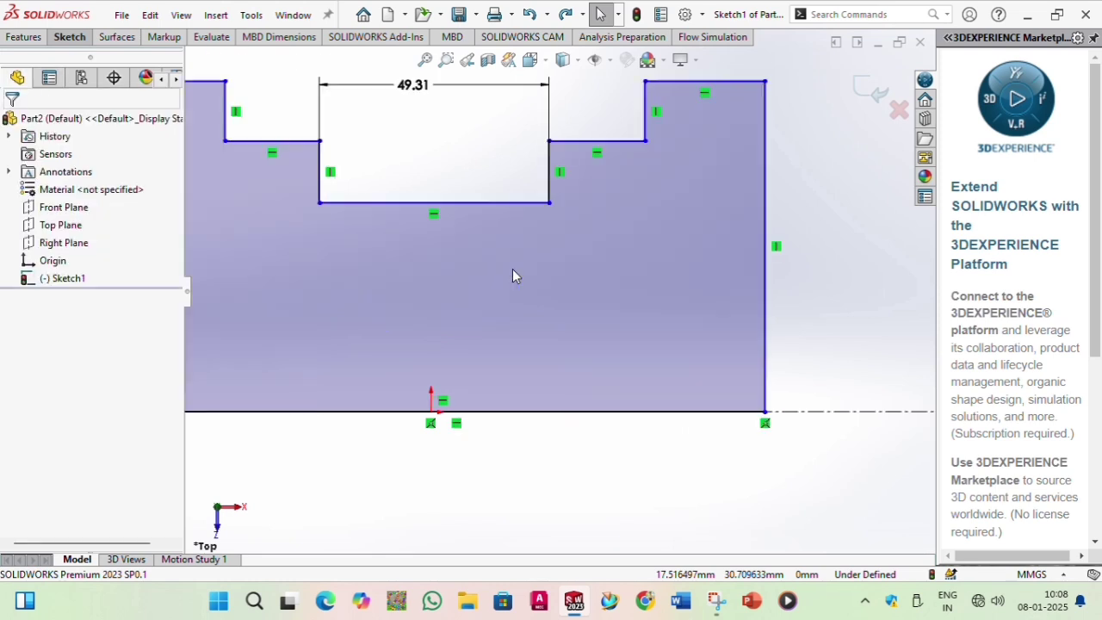
# - Widen the profile, moving its upper outer corners to about X 135 and -110 mm and the upper step corners to about X 78 and -62 mm
pyautogui.press('f')
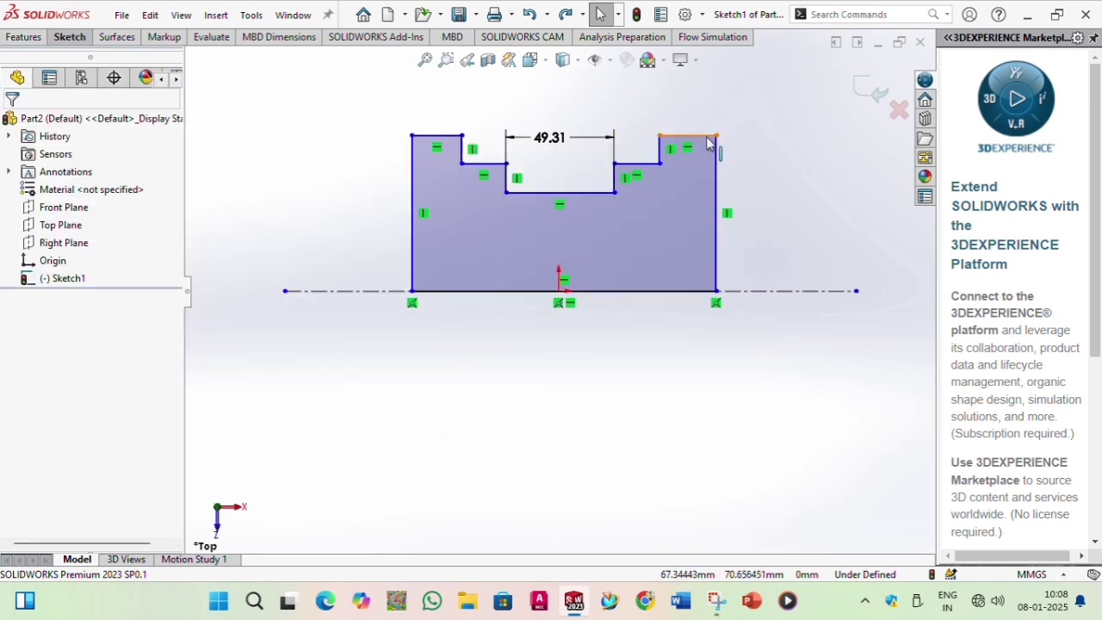
pyautogui.moveTo(717, 135); pyautogui.dragTo(855, 135)
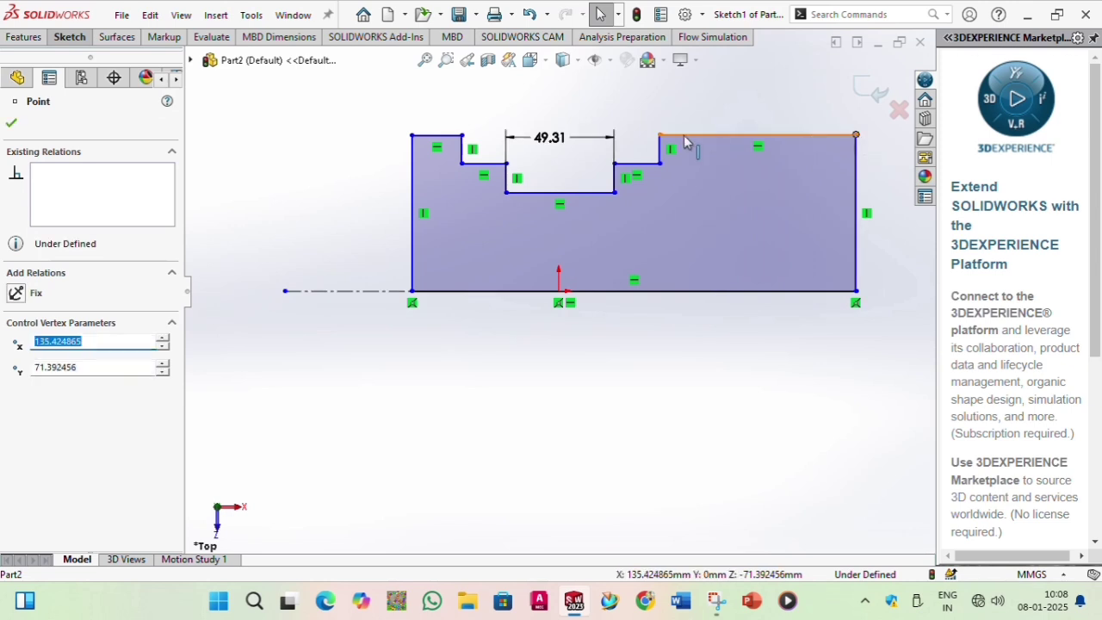
pyautogui.moveTo(660, 141); pyautogui.dragTo(731, 144)
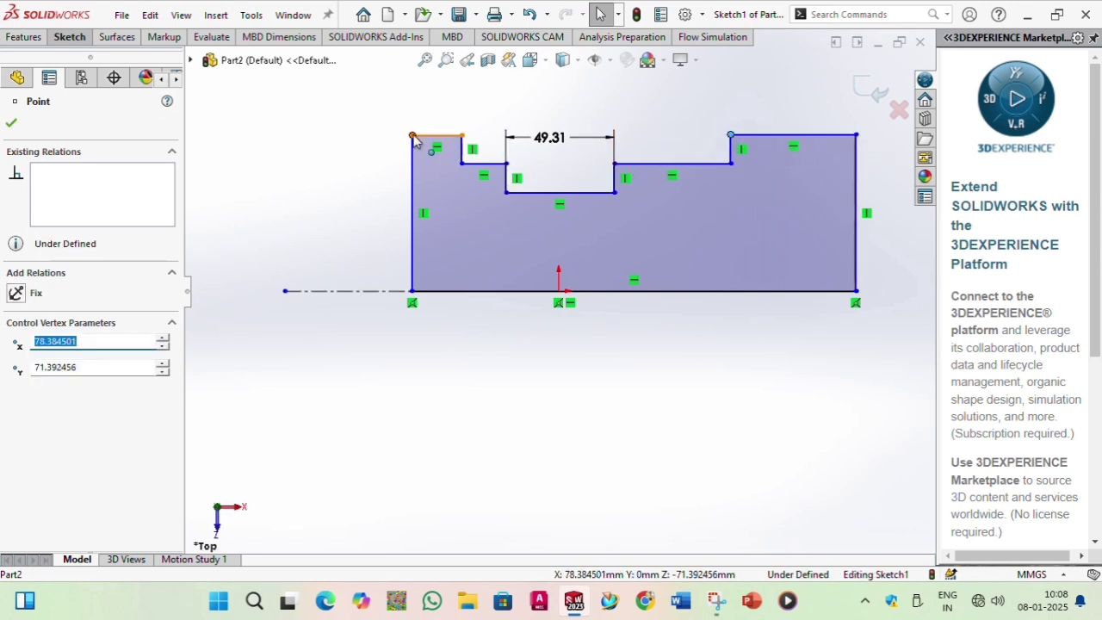
pyautogui.moveTo(413, 138); pyautogui.dragTo(317, 131)
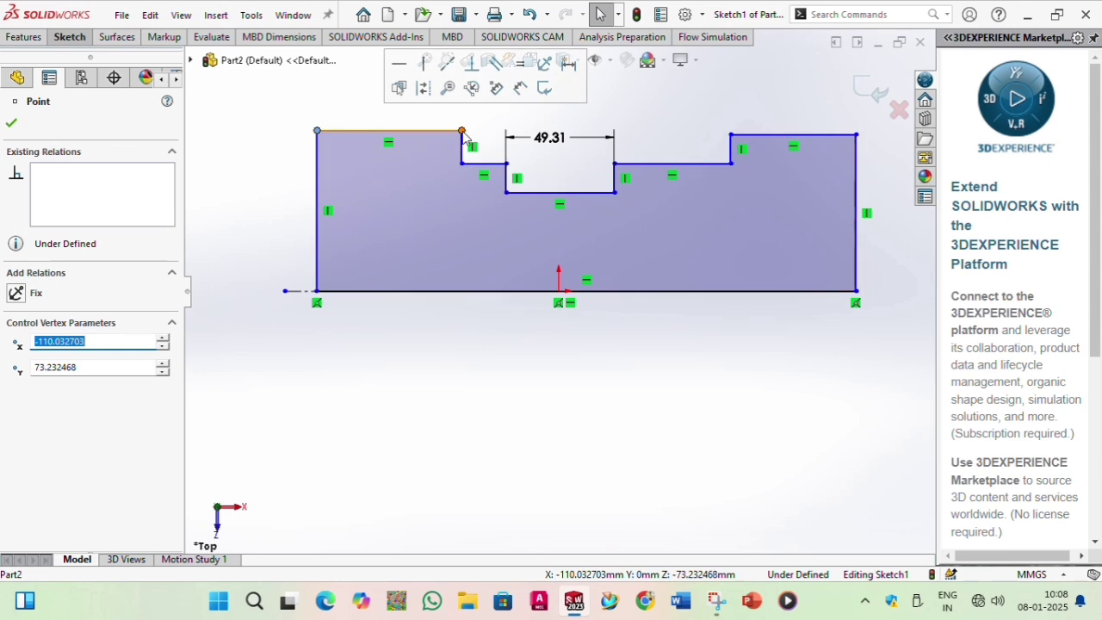
pyautogui.moveTo(465, 138); pyautogui.dragTo(425, 141)
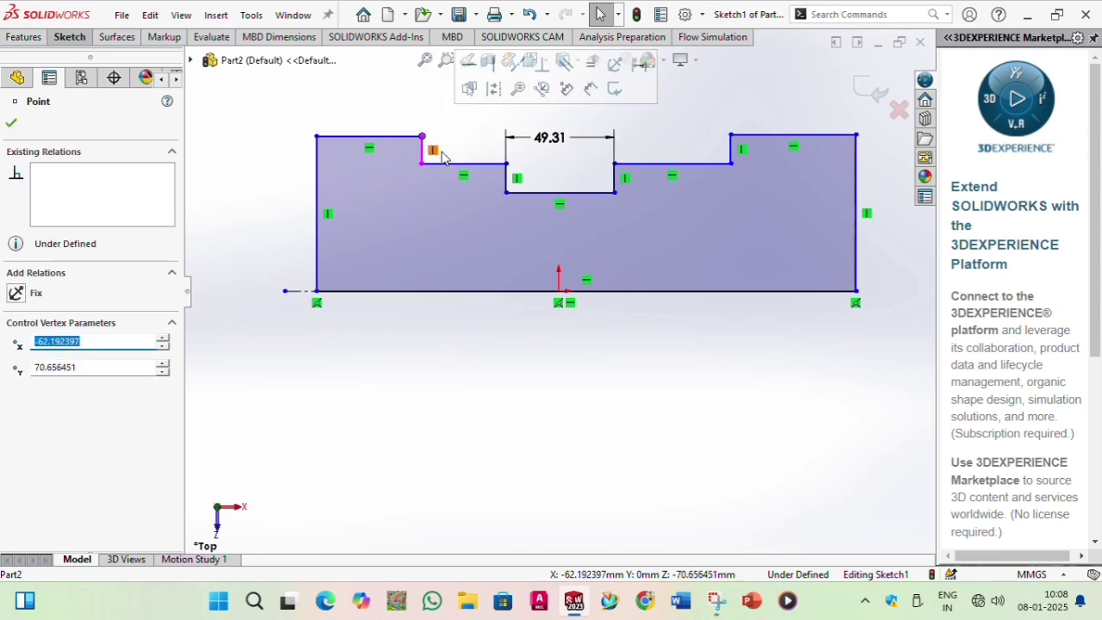
# - Set the groove floor's length dimension to 20 mm
pyautogui.doubleClick(548, 139)
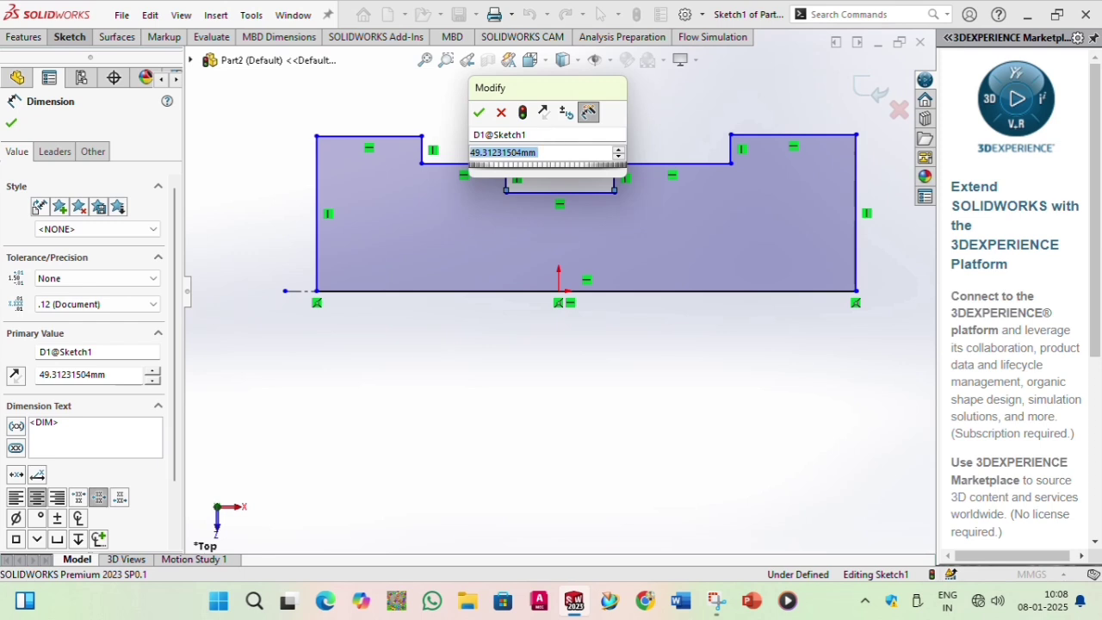
pyautogui.write('20')
pyautogui.press('Return')
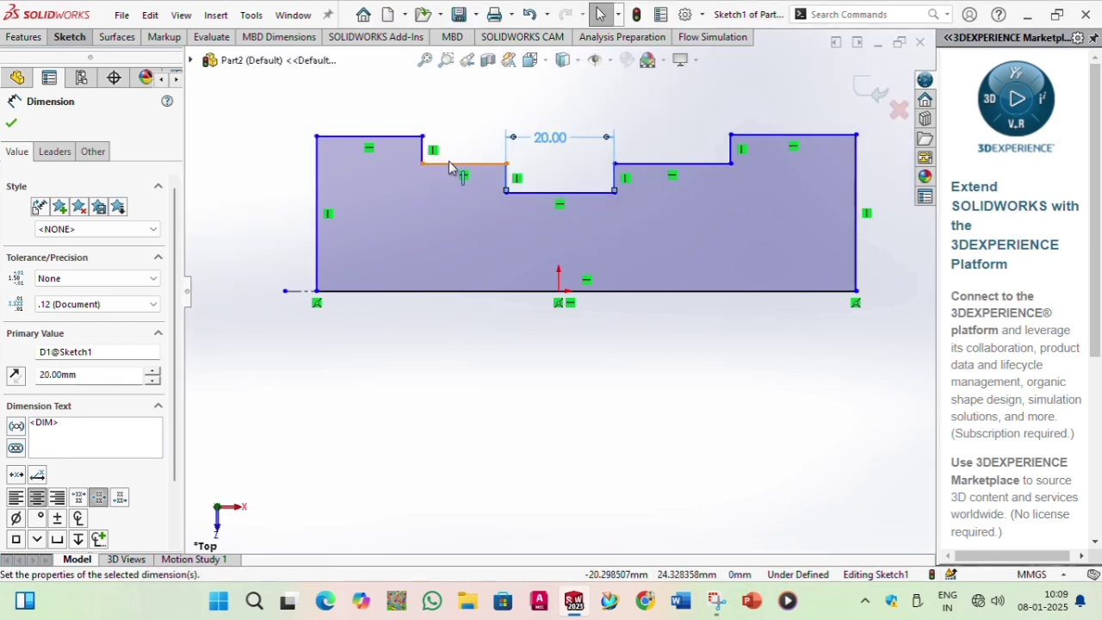
# - Dimension the lengths of the ledge left of the groove and the left top edge as 20 mm each
pyautogui.click(448, 162)
pyautogui.click(70, 37)
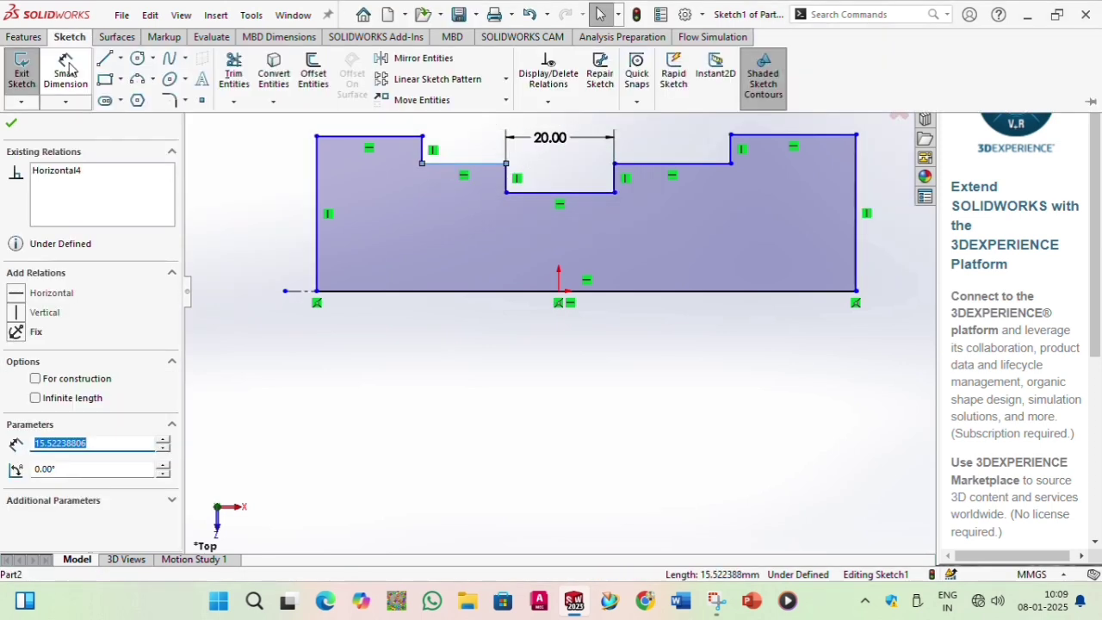
pyautogui.click(72, 70)
pyautogui.click(446, 164)
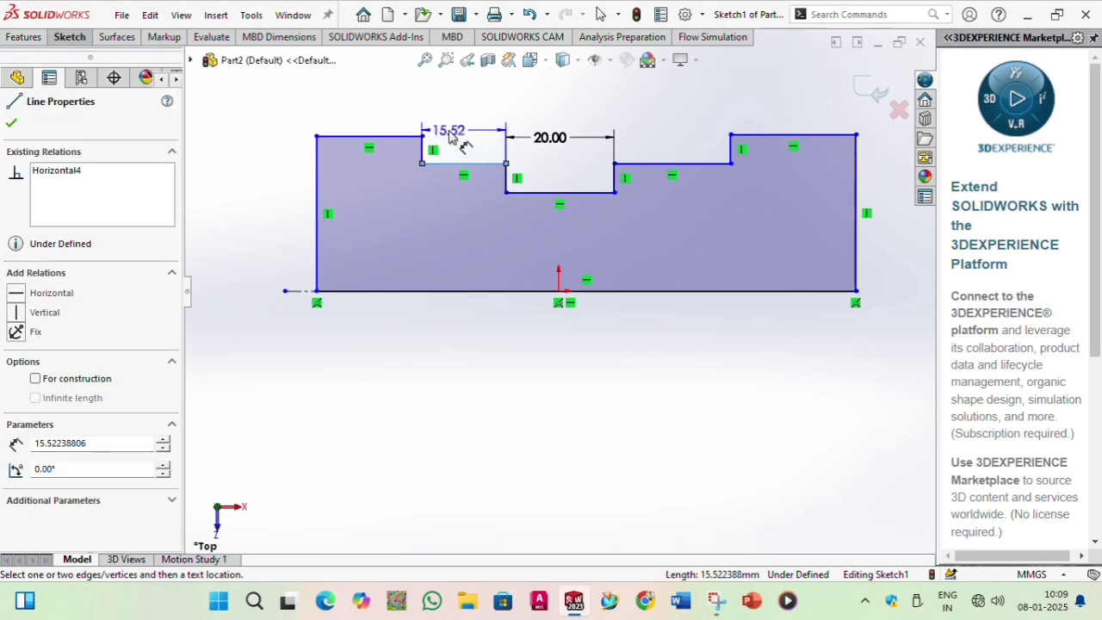
pyautogui.click(458, 145)
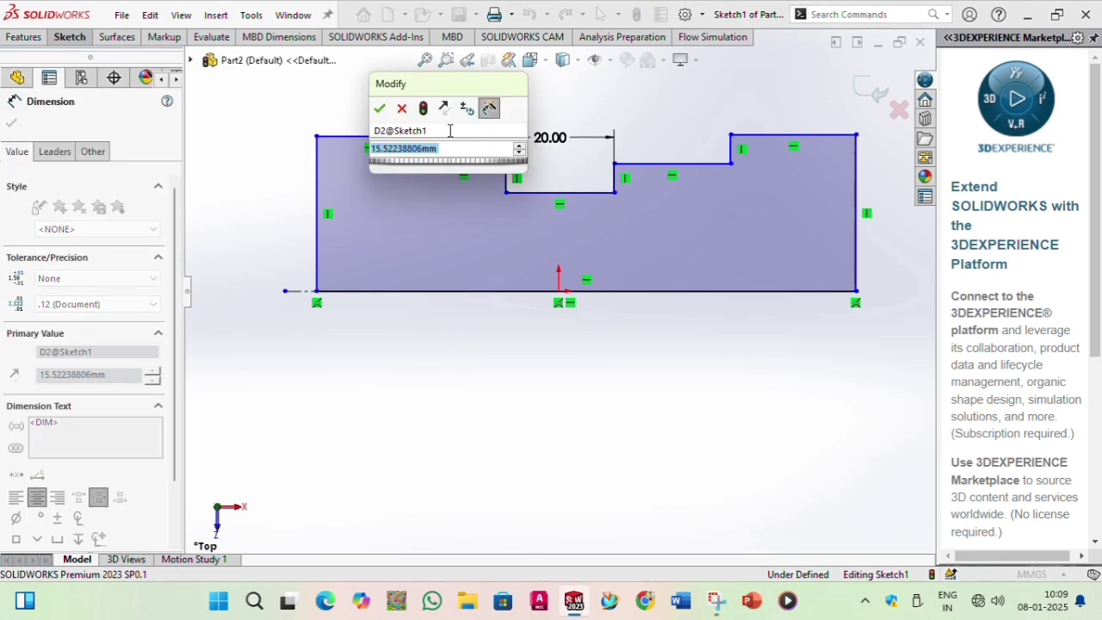
pyautogui.write('20')
pyautogui.press('Return')
pyautogui.click(385, 135)
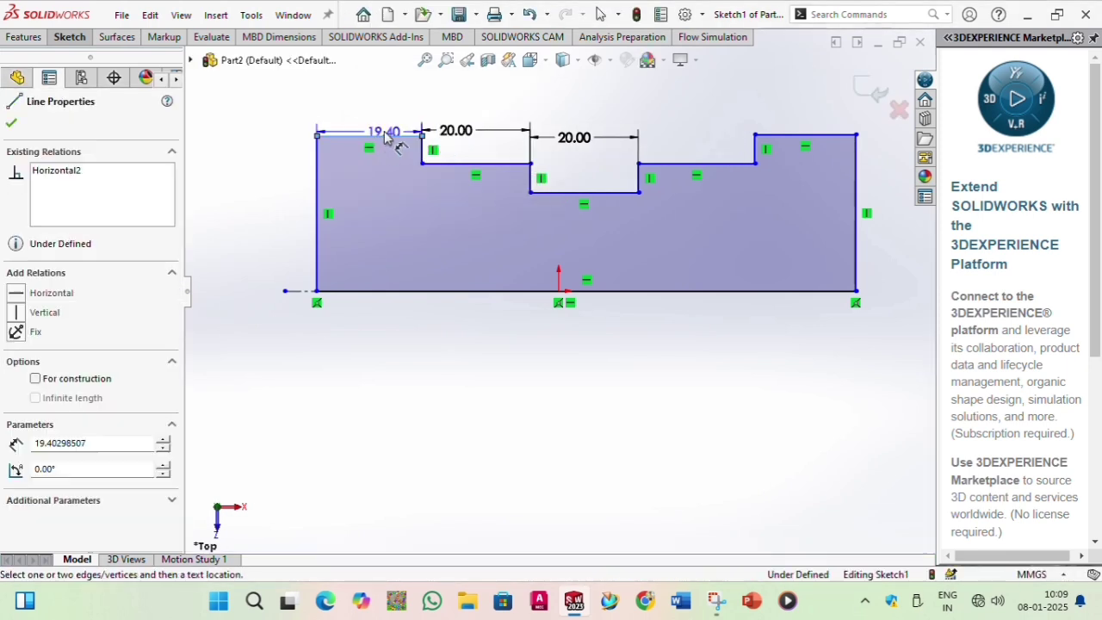
pyautogui.click(385, 120)
pyautogui.write('20')
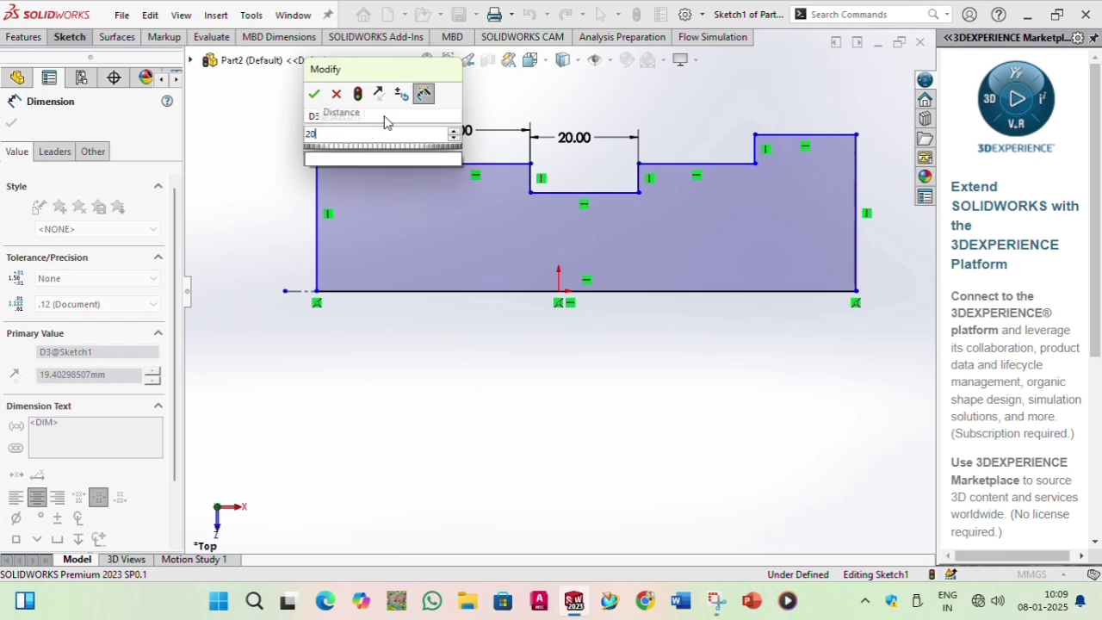
pyautogui.press('Return')
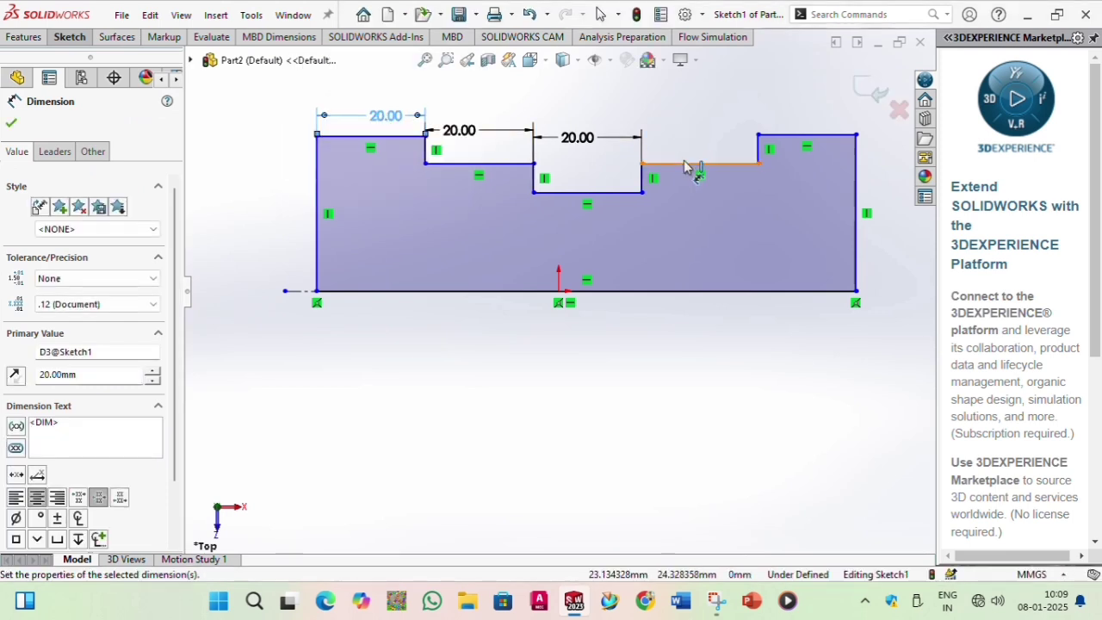
# - Dimension the lengths of the ledge right of the groove and the right top edge as 20 mm each
pyautogui.click(694, 165)
pyautogui.click(694, 144)
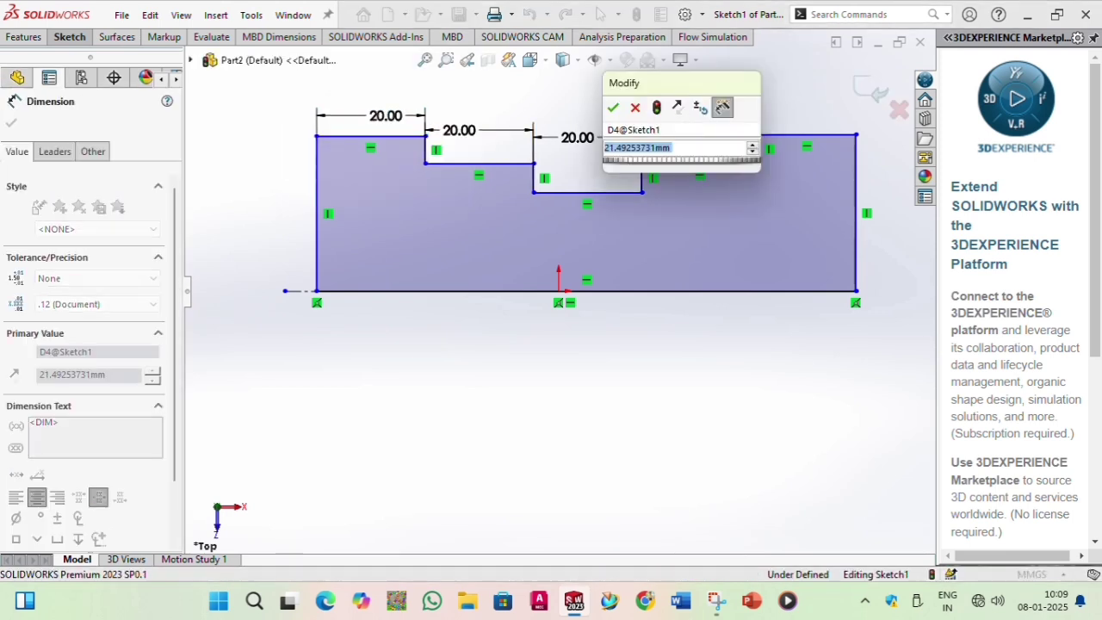
pyautogui.write('20')
pyautogui.press('Return')
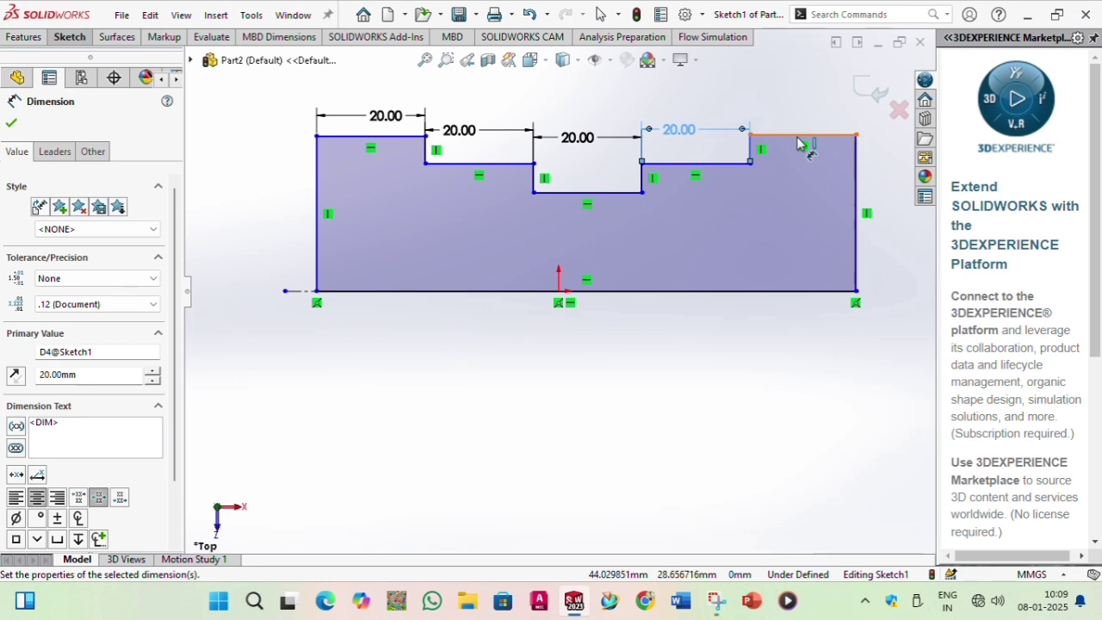
pyautogui.click(797, 138)
pyautogui.click(797, 97)
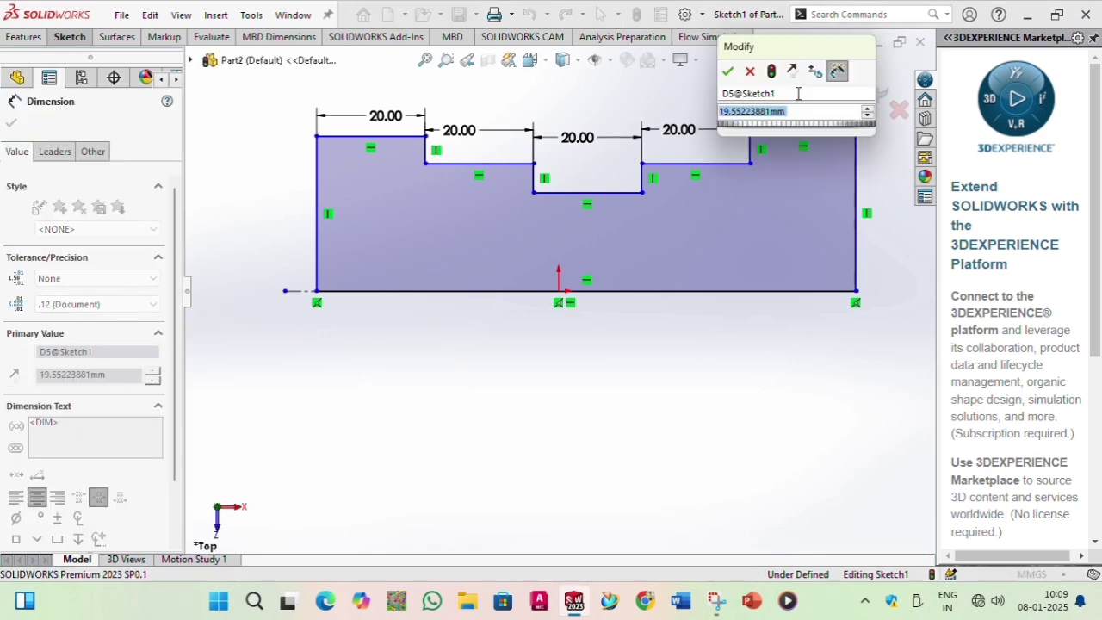
pyautogui.write('20')
pyautogui.press('Return')
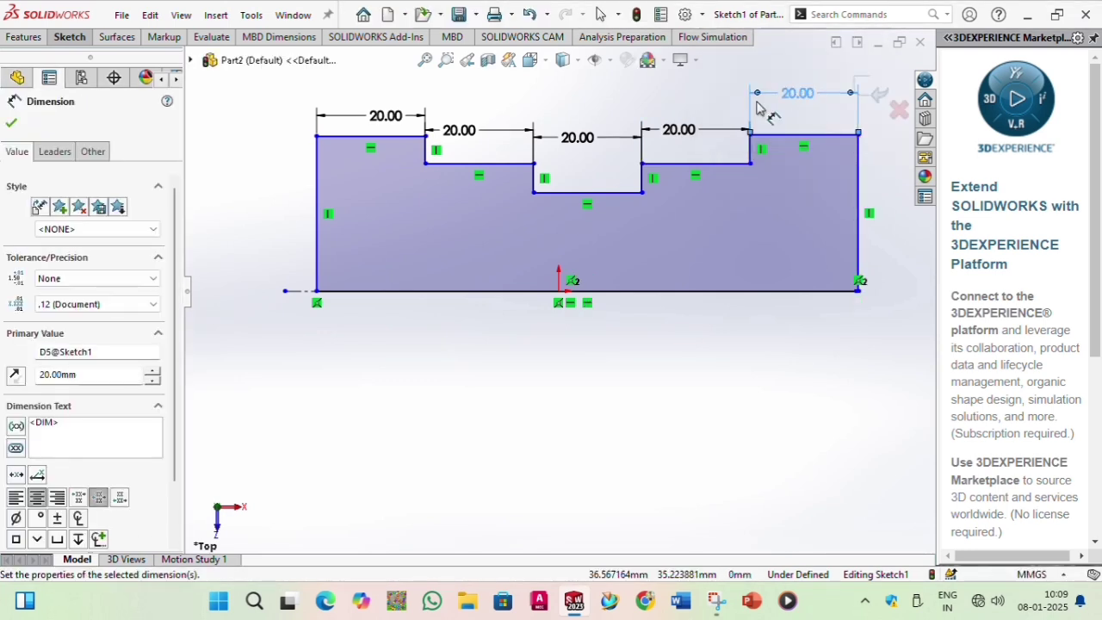
# - Dimension the heights of the right outer step and the groove's right wall as 10 mm each
pyautogui.click(751, 153)
pyautogui.click(698, 151)
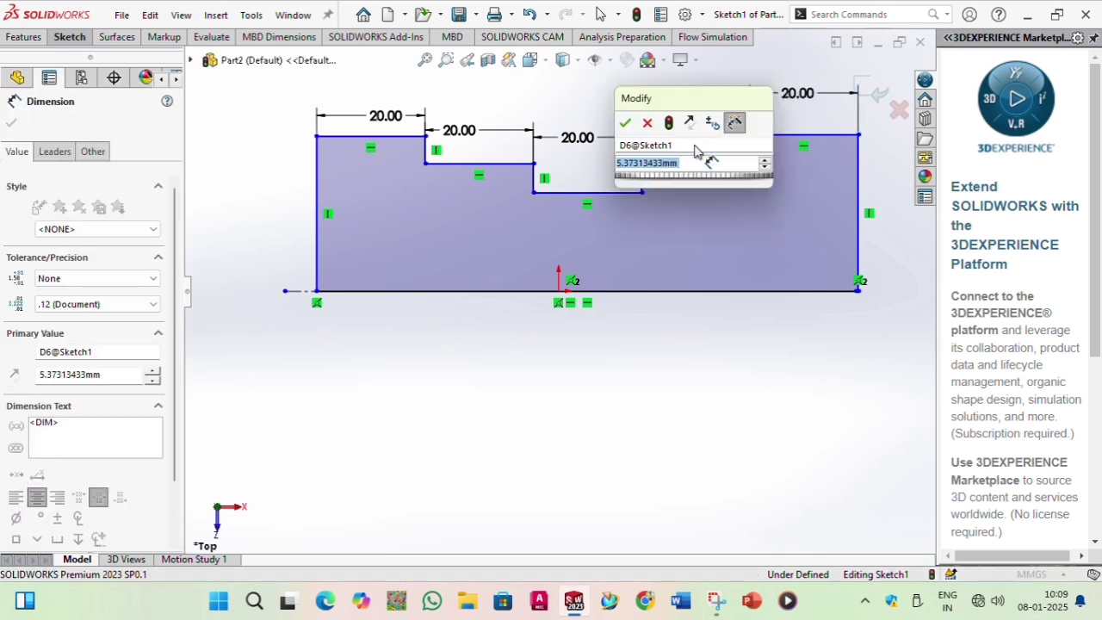
pyautogui.write('10')
pyautogui.press('Return')
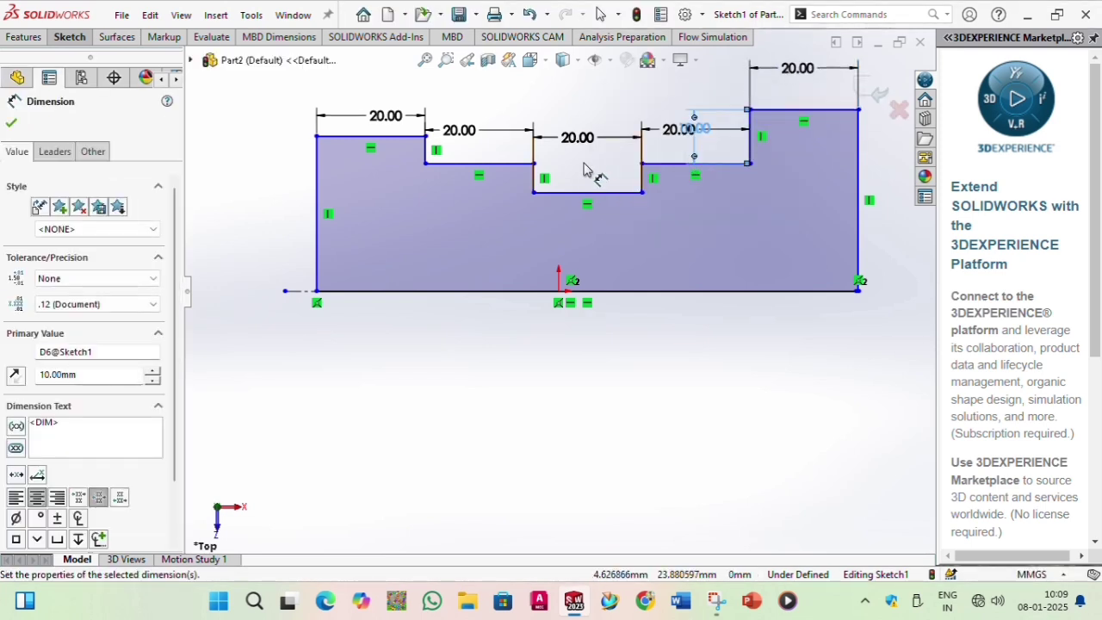
pyautogui.click(641, 185)
pyautogui.click(597, 172)
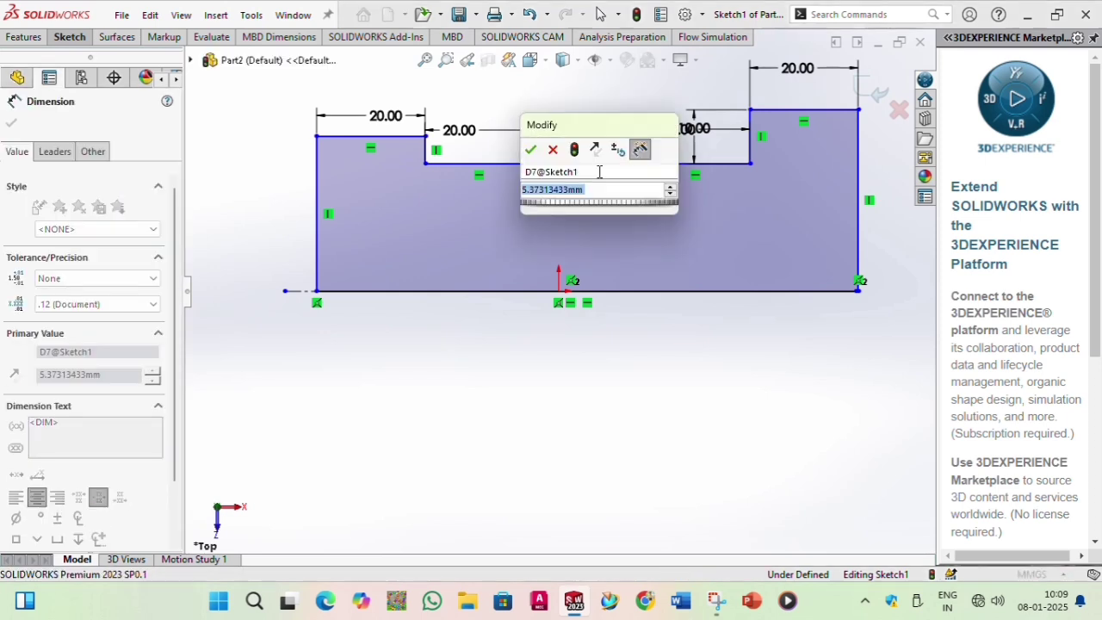
pyautogui.write('10')
pyautogui.press('Return')
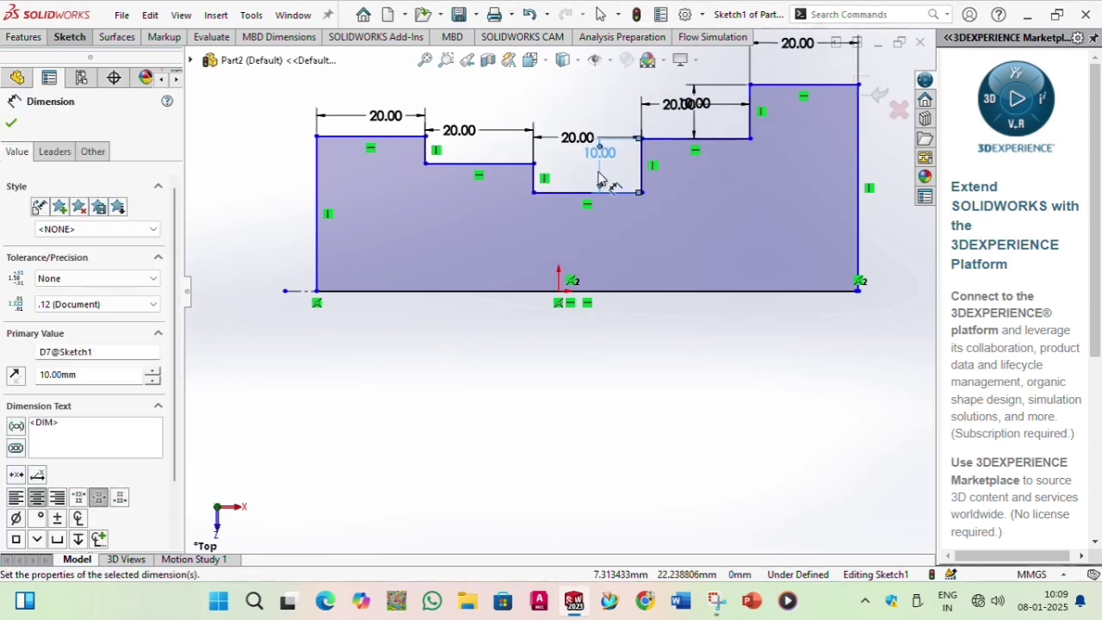
# - Dimension the heights of the groove's left wall and the left outer step as 10 mm each
pyautogui.click(534, 179)
pyautogui.click(561, 181)
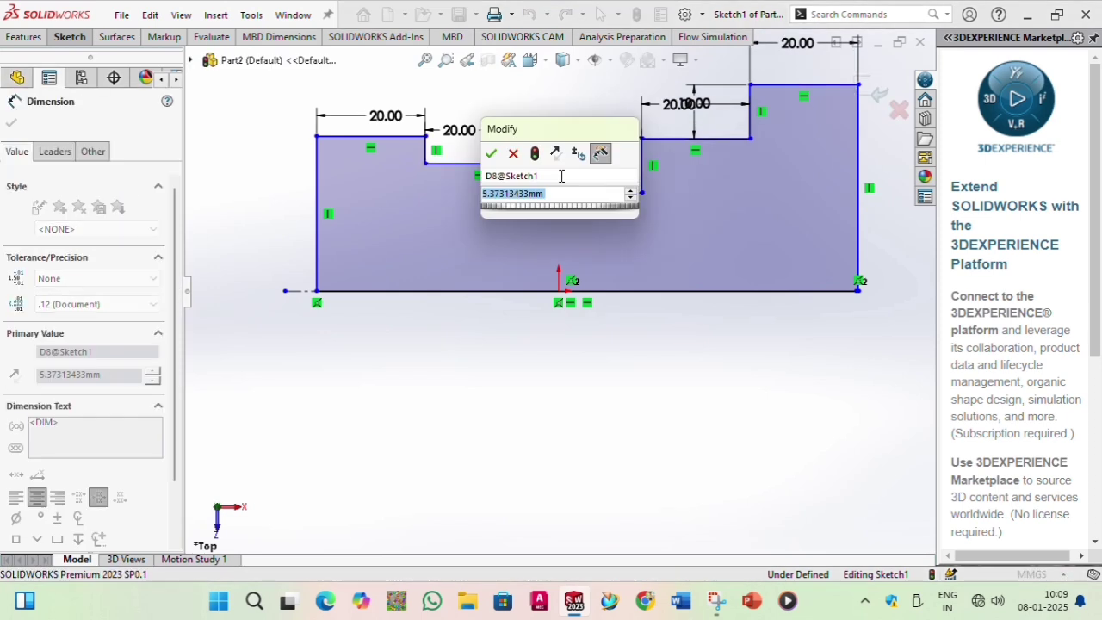
pyautogui.write('10')
pyautogui.press('Return')
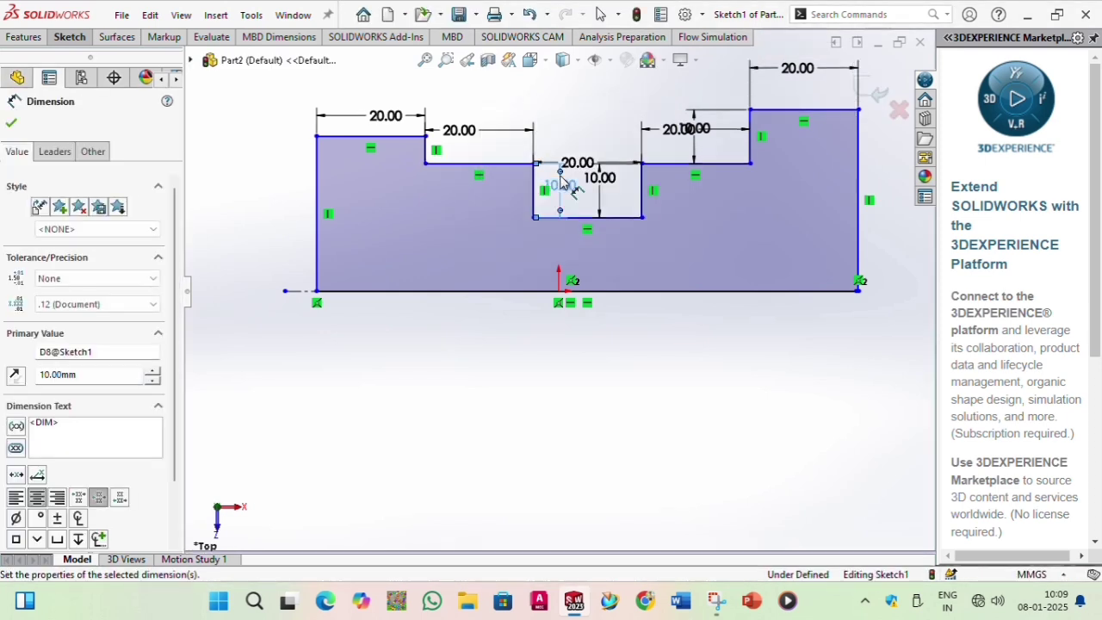
pyautogui.click(426, 152)
pyautogui.click(472, 157)
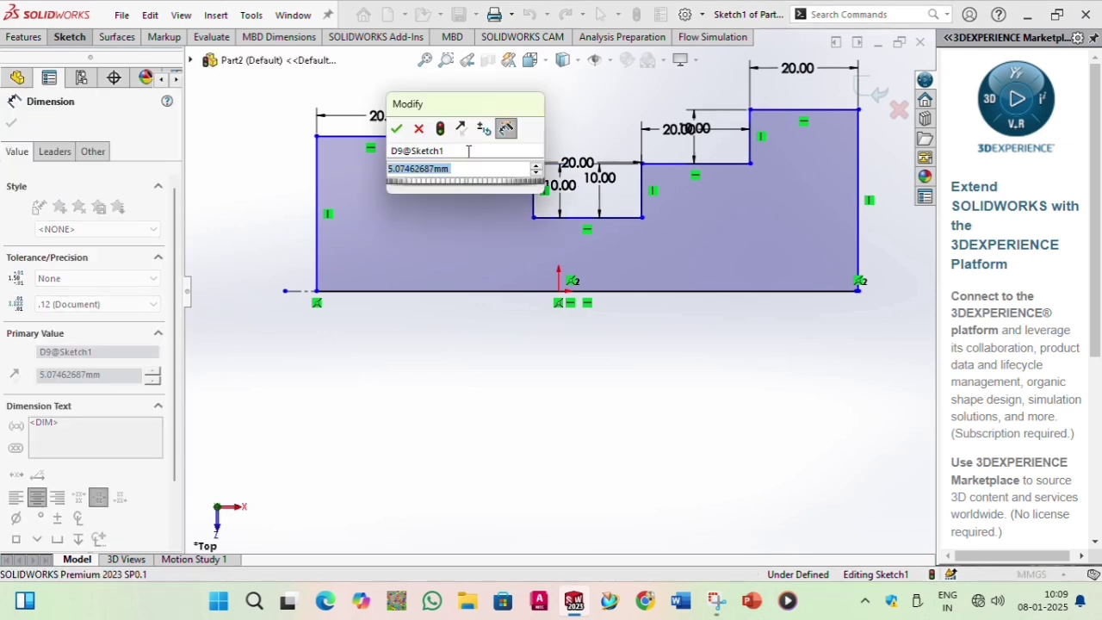
pyautogui.write('10')
pyautogui.press('Return')
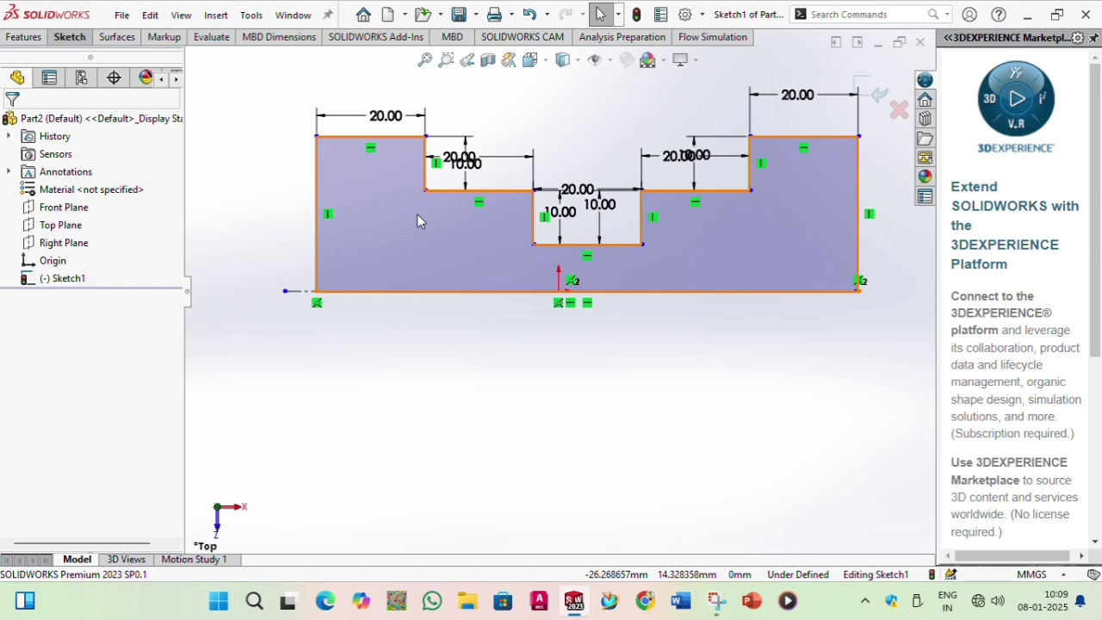
# - Sketch a vertical line about 11.6 mm long up the profile's left edge, starting at its lower-left corner
pyautogui.click(78, 40)
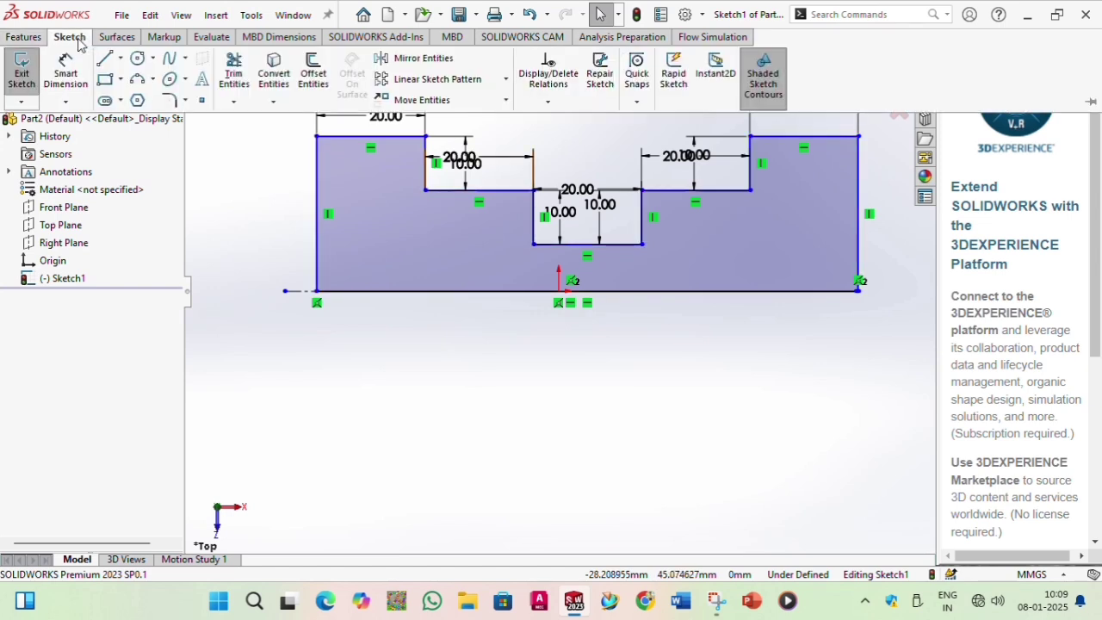
pyautogui.click(121, 58)
pyautogui.click(107, 58)
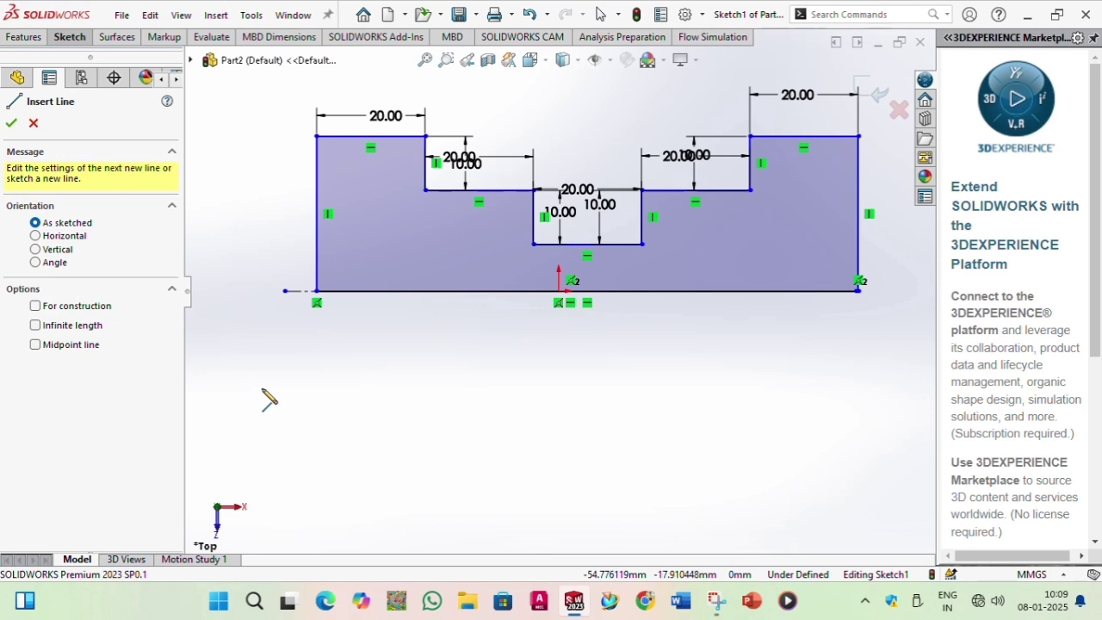
pyautogui.click(316, 291)
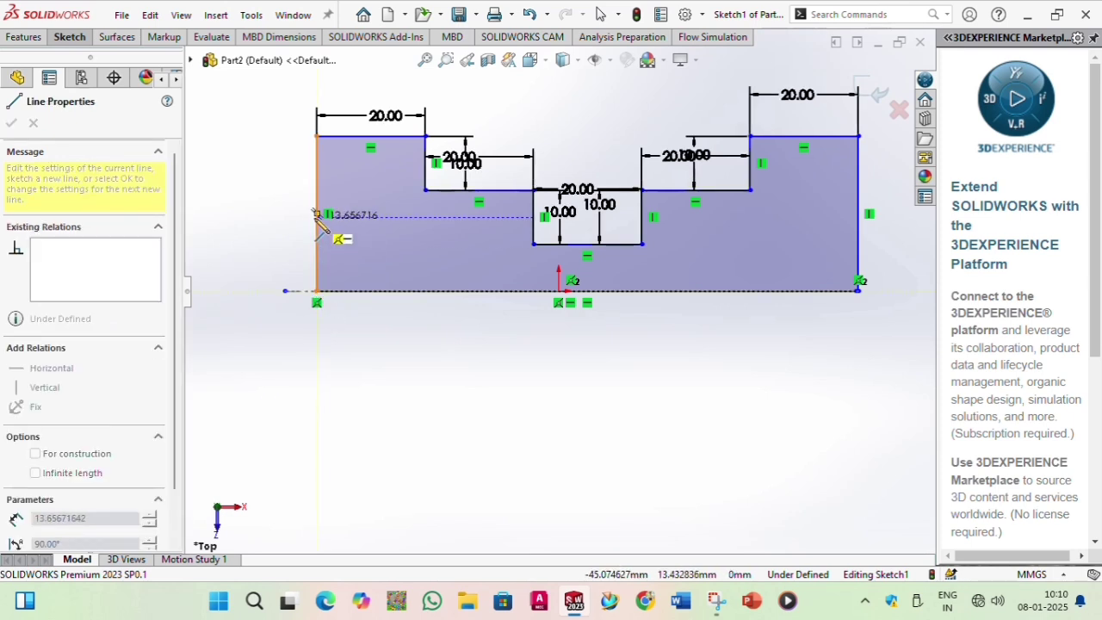
pyautogui.click(317, 228)
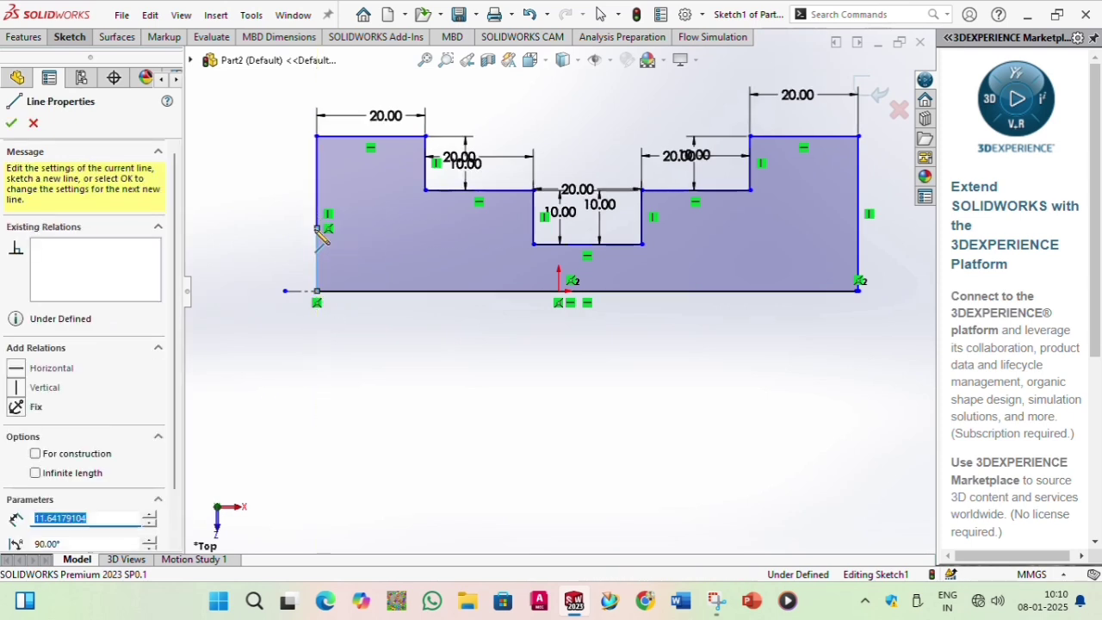
pyautogui.rightClick(220, 177)
pyautogui.click(238, 172)
# - Dimension the short line's upper endpoint 15 mm above the profile's lower-left corner
pyautogui.click(73, 37)
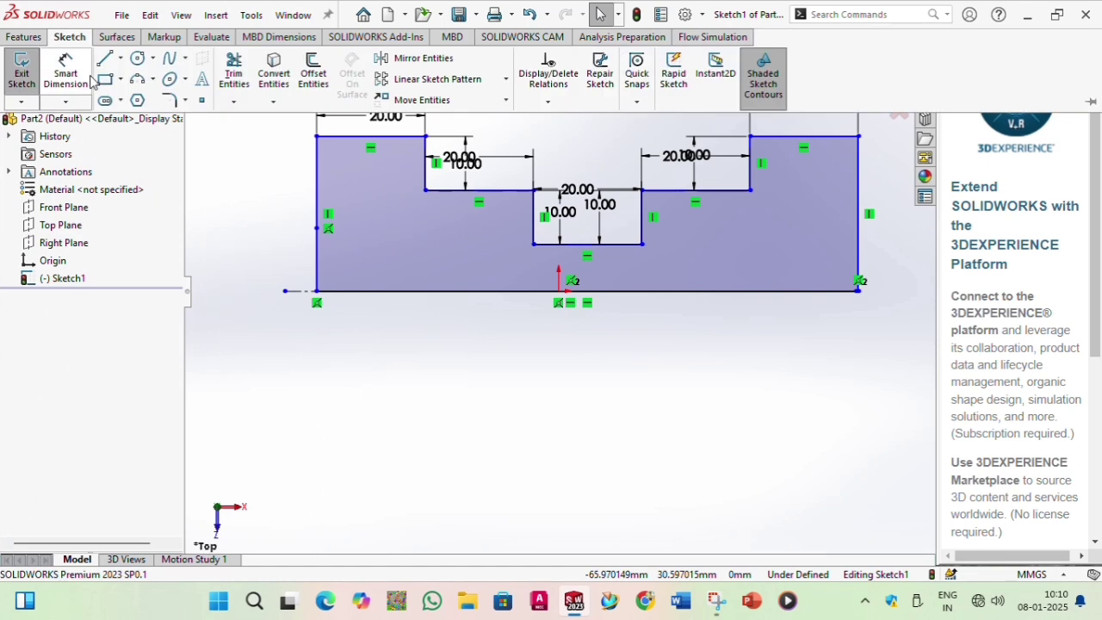
pyautogui.click(316, 228)
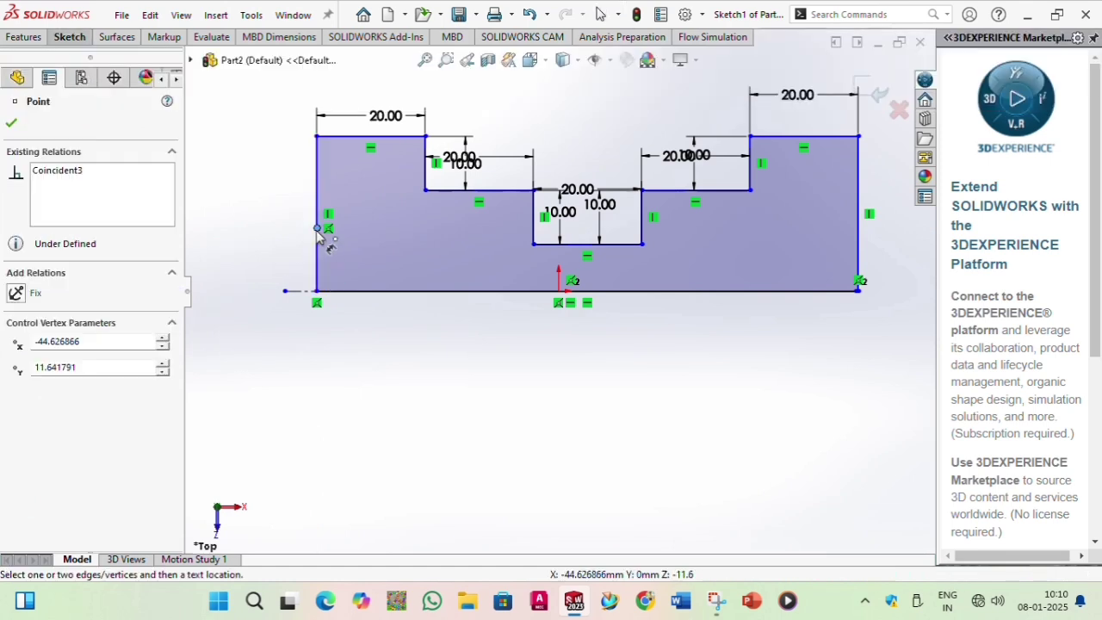
pyautogui.click(317, 291)
pyautogui.click(282, 263)
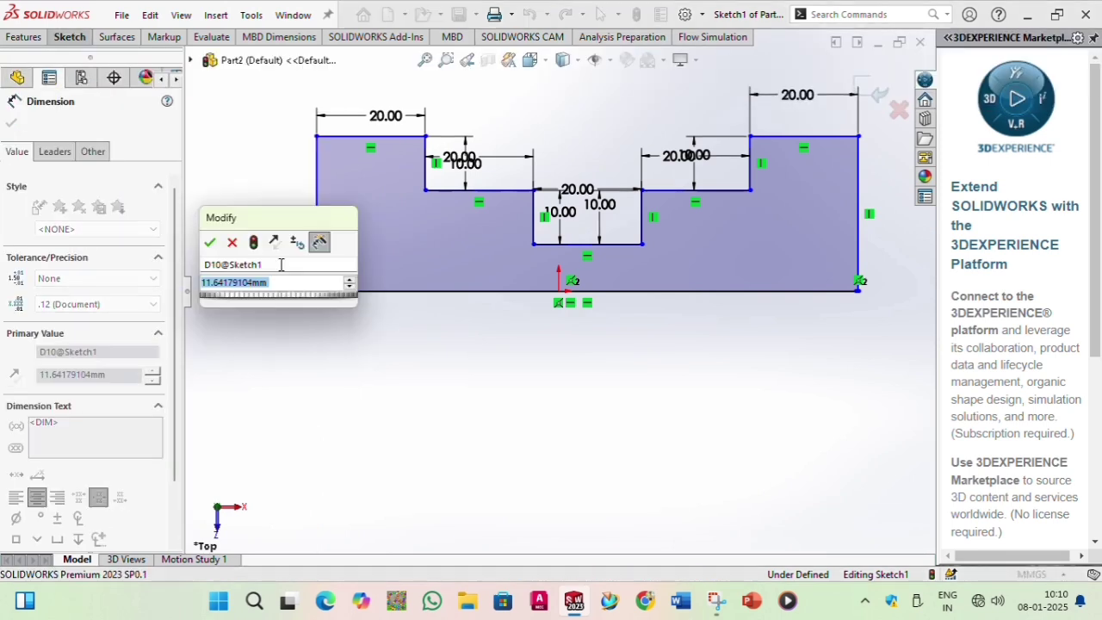
pyautogui.write('15')
pyautogui.press('Return')
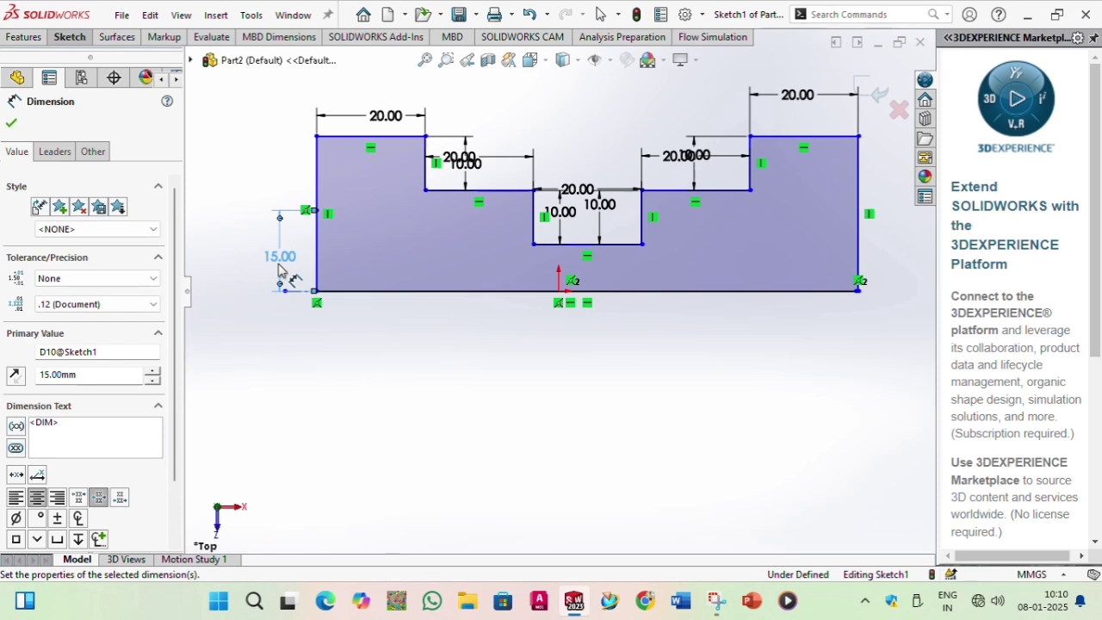
pyautogui.click(11, 123)
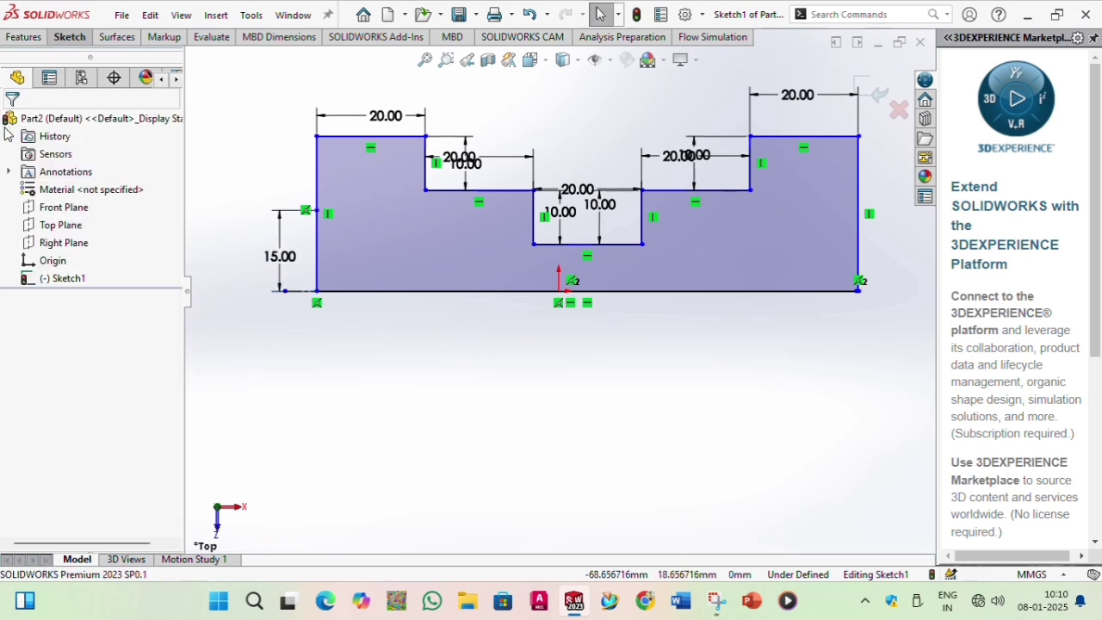
# - Sketch a circle of about 3.3 mm radius below the left step's wall, its center level with the short line's upper endpoint
pyautogui.click(69, 37)
pyautogui.click(143, 65)
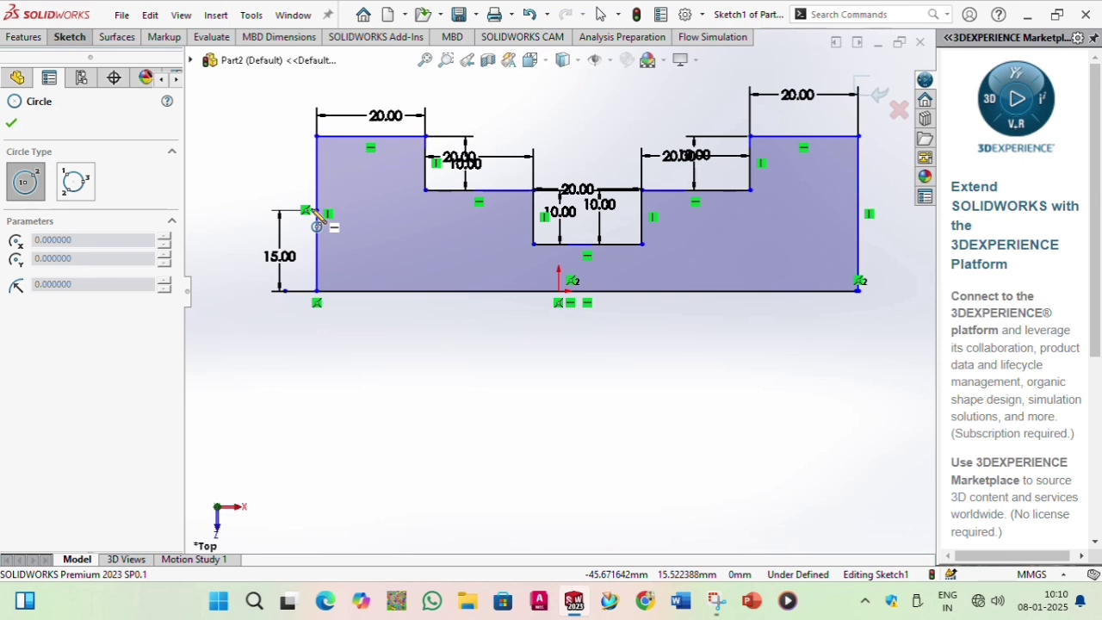
pyautogui.click(424, 210)
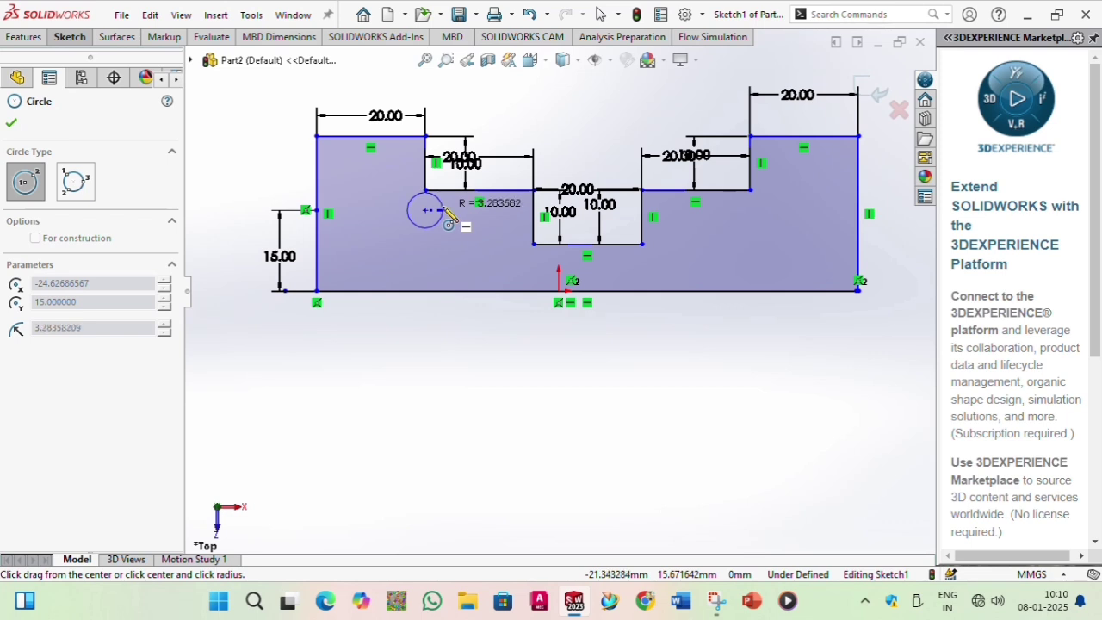
pyautogui.click(443, 211)
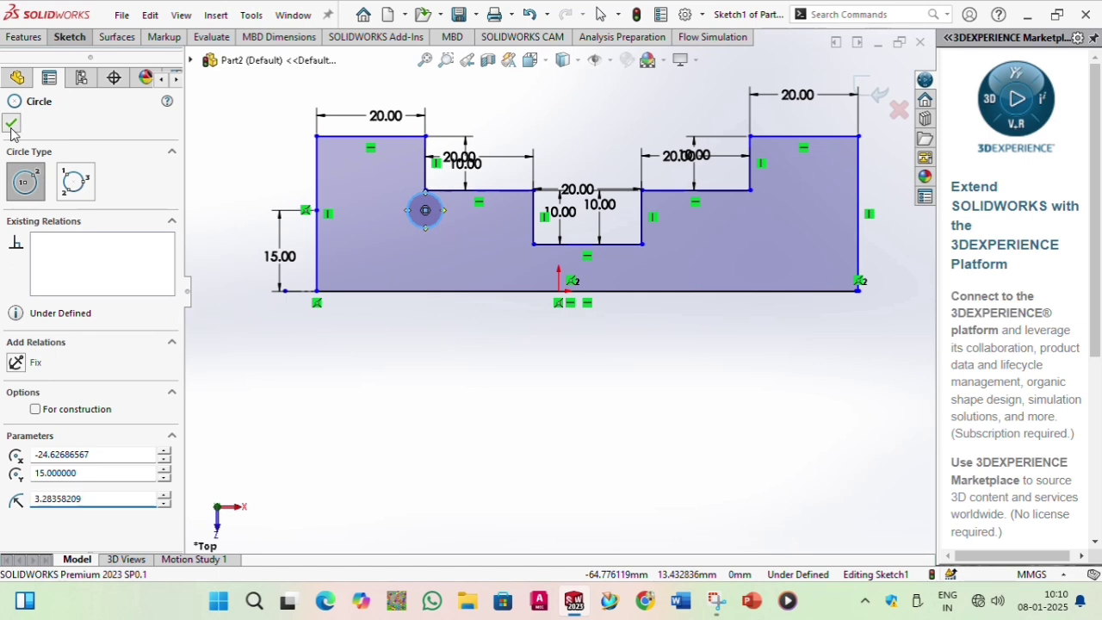
pyautogui.press('Escape')
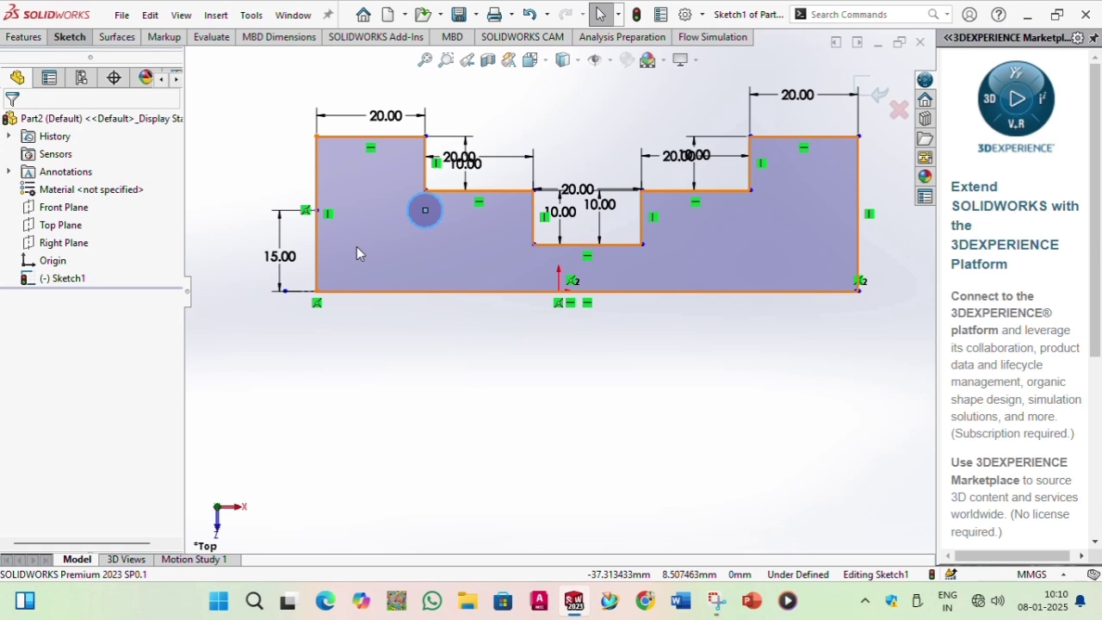
# - Dimension the height of the profile's full left edge as 50 mm
pyautogui.click(60, 39)
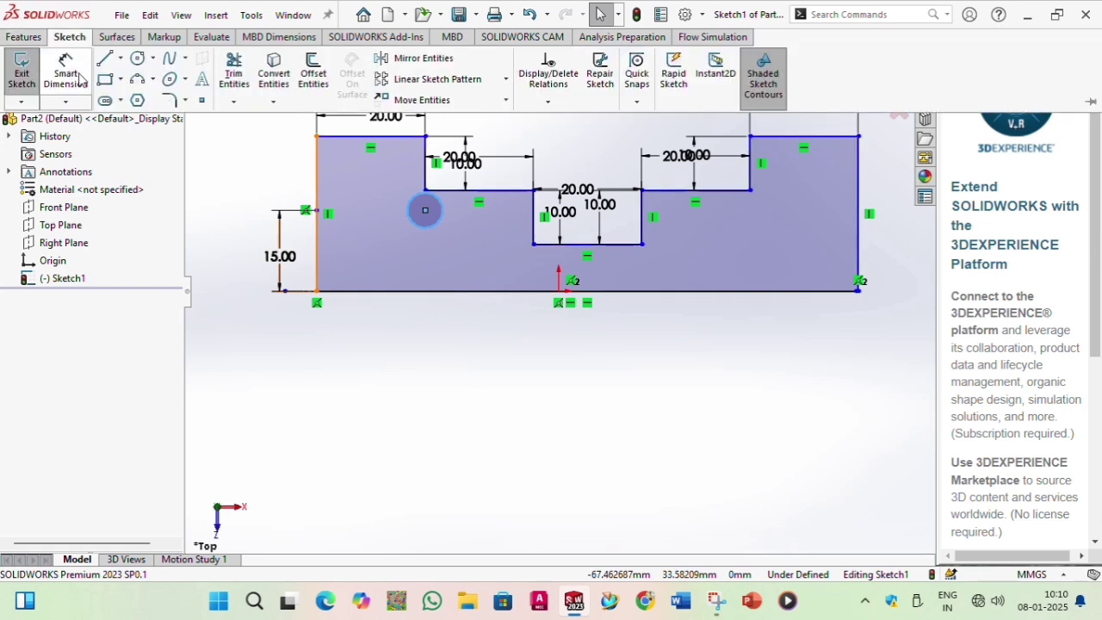
pyautogui.click(315, 176)
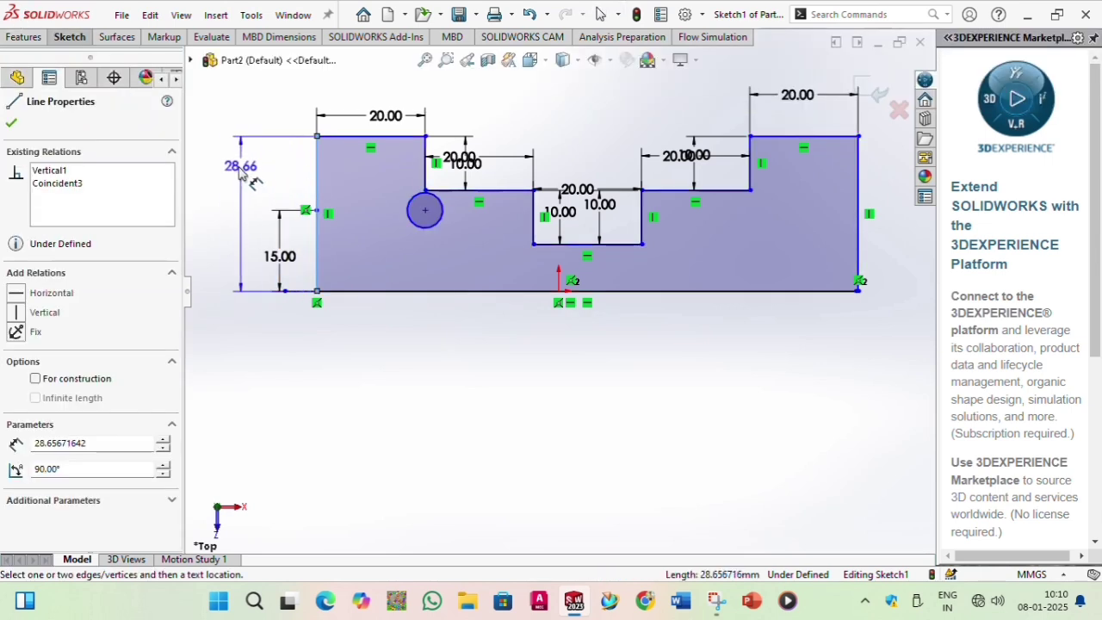
pyautogui.click(230, 176)
pyautogui.write('50')
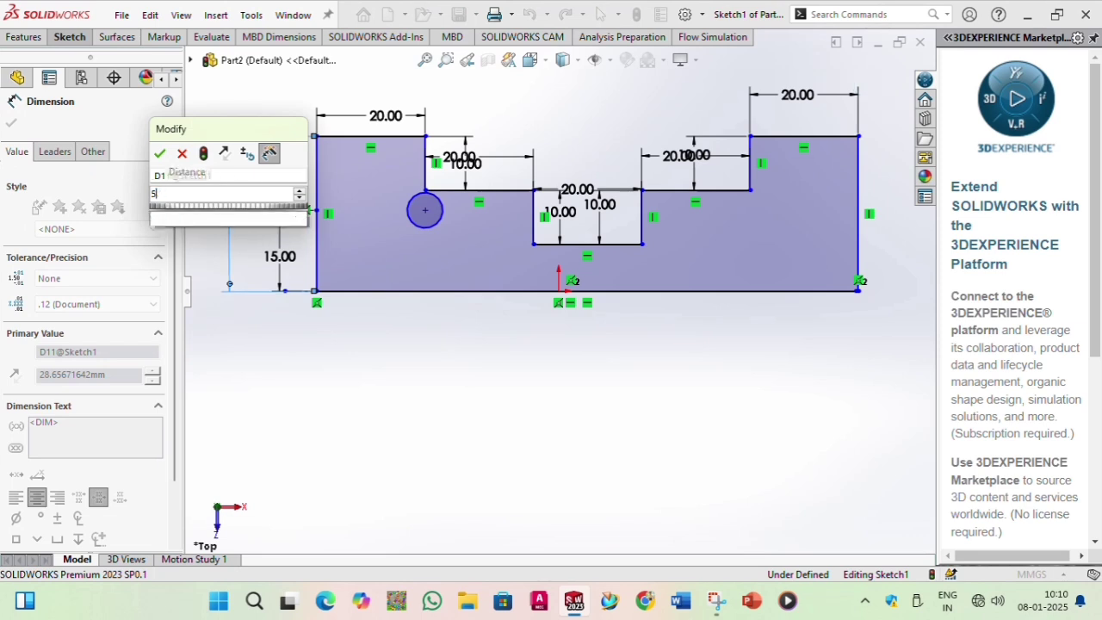
pyautogui.press('Return')
pyautogui.press('f')
pyautogui.scroll(1, 486, 170)
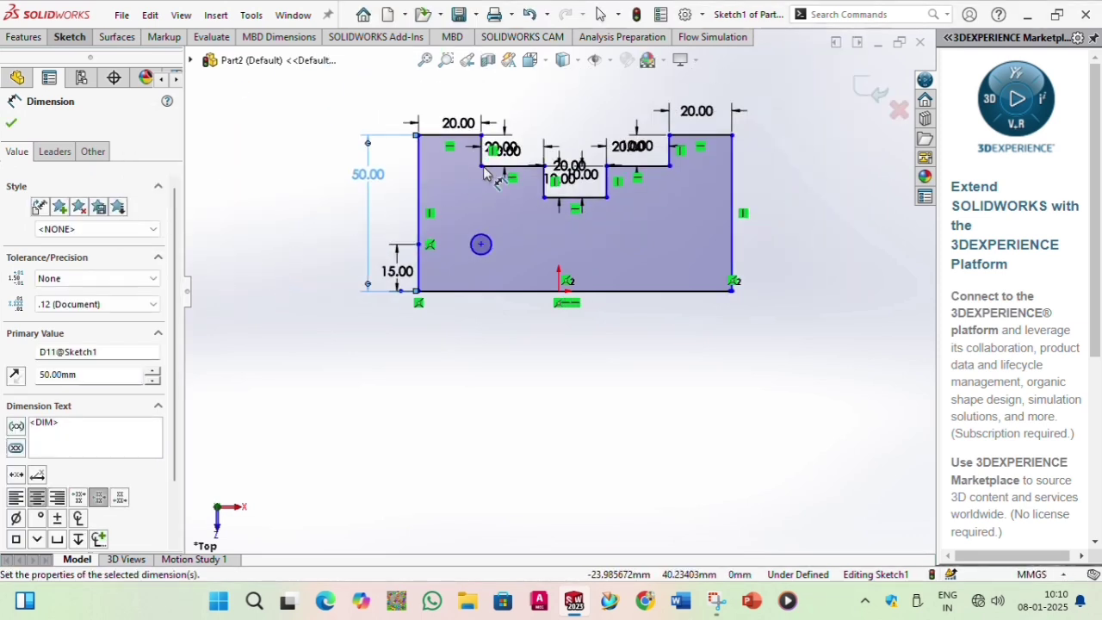
pyautogui.scroll(-2, 489, 175)
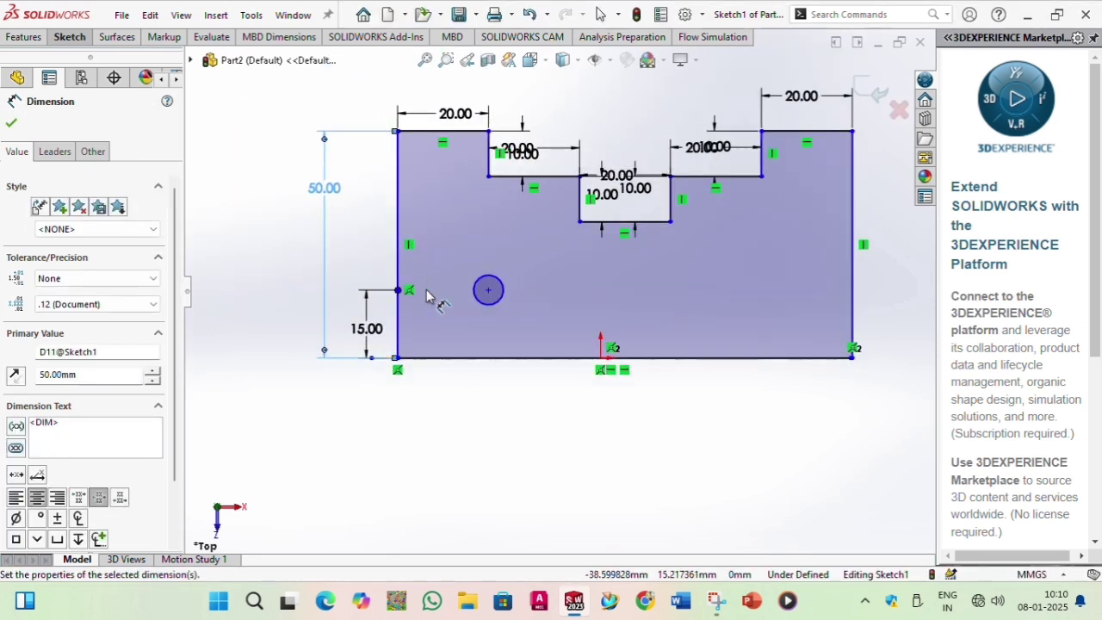
pyautogui.click(11, 125)
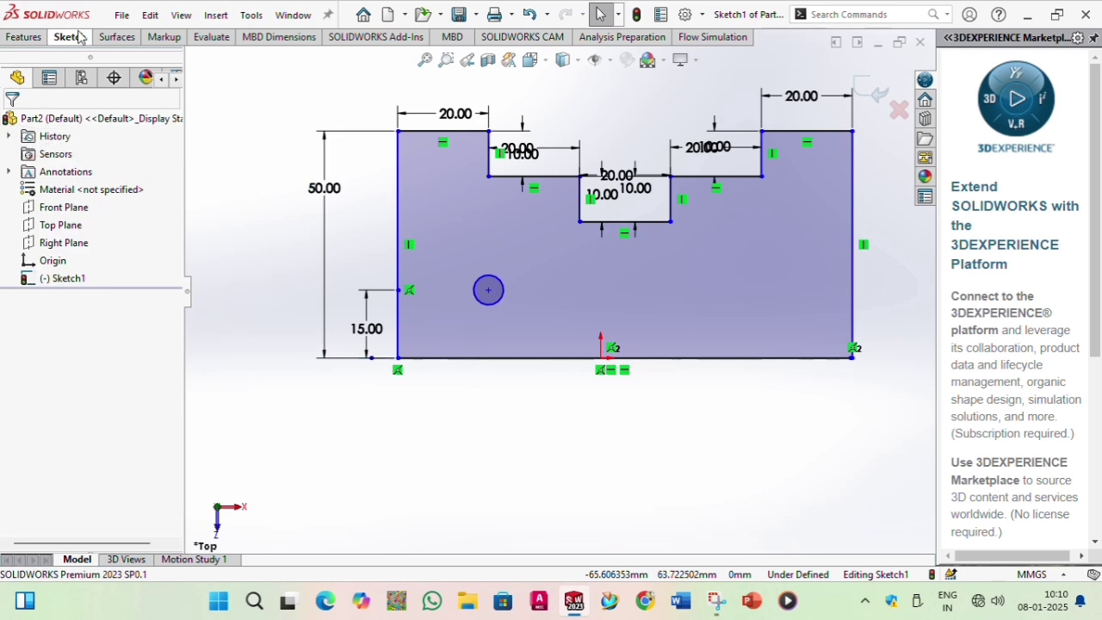
# - Dimension the circle's diameter as 20 mm
pyautogui.click(475, 282)
pyautogui.click(462, 231)
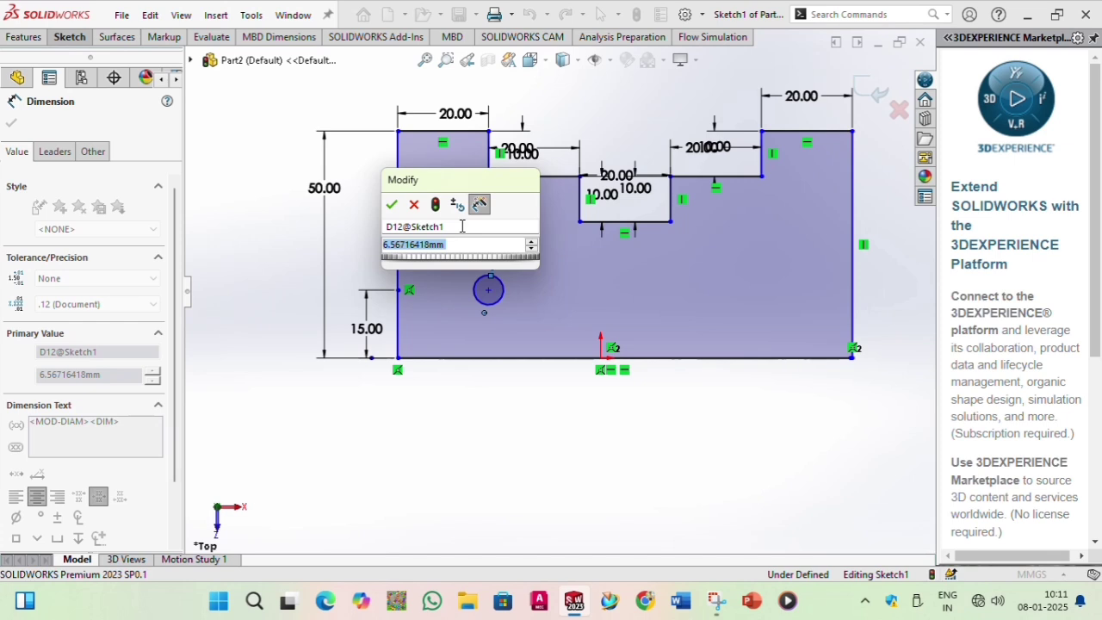
pyautogui.write('20')
pyautogui.press('Return')
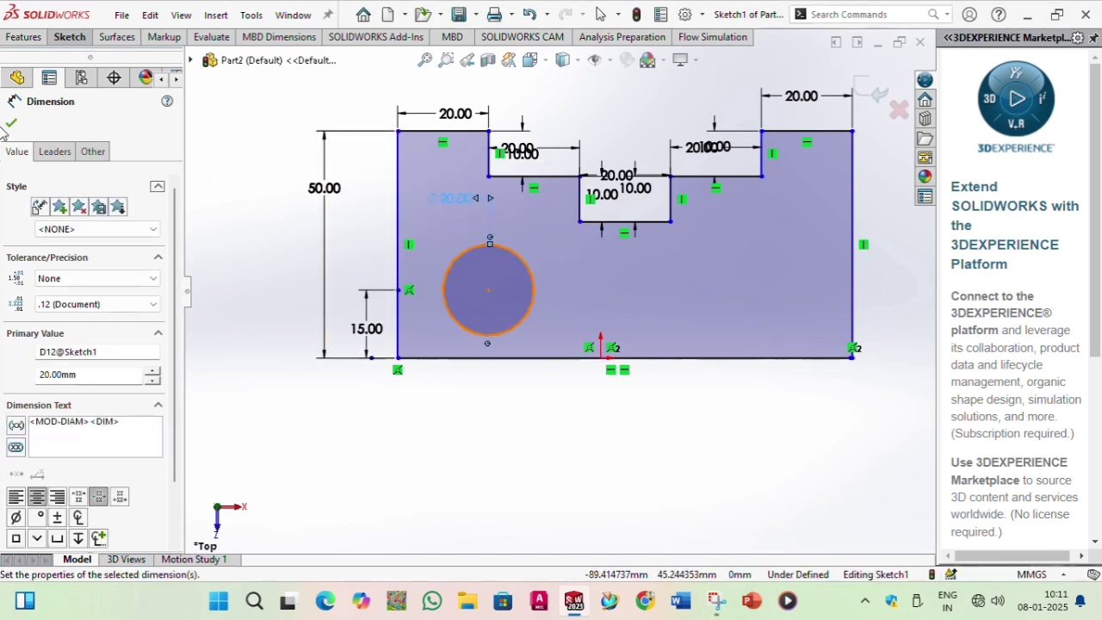
pyautogui.press('Escape')
# - Draw a vertical centerline about 66 mm long through the groove floor's midpoint, extending above and below the profile
pyautogui.click(69, 38)
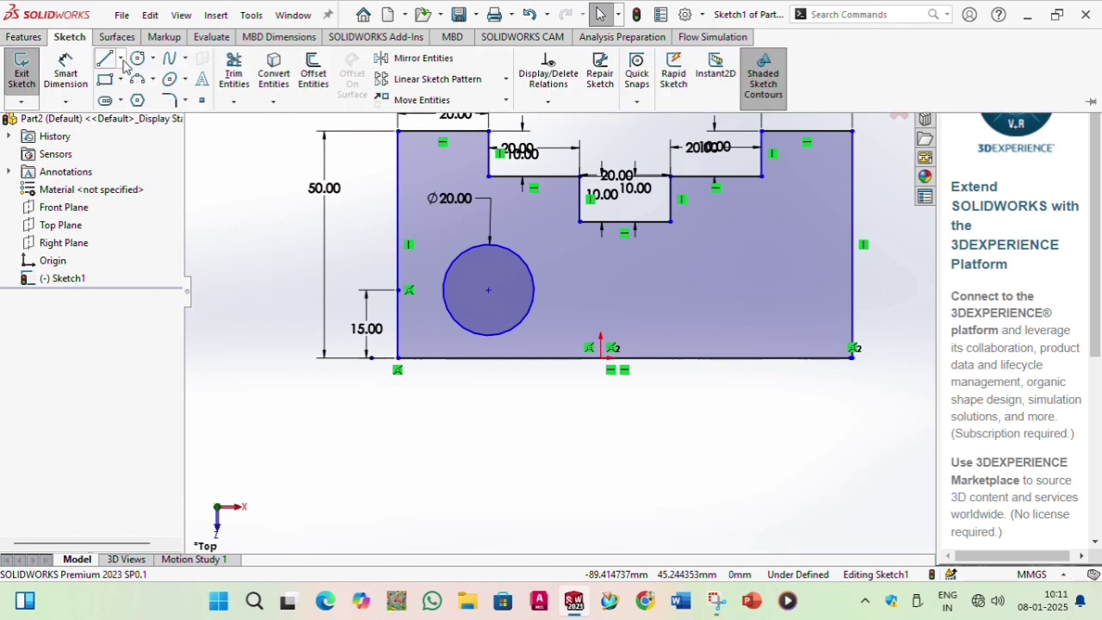
pyautogui.click(121, 58)
pyautogui.click(143, 98)
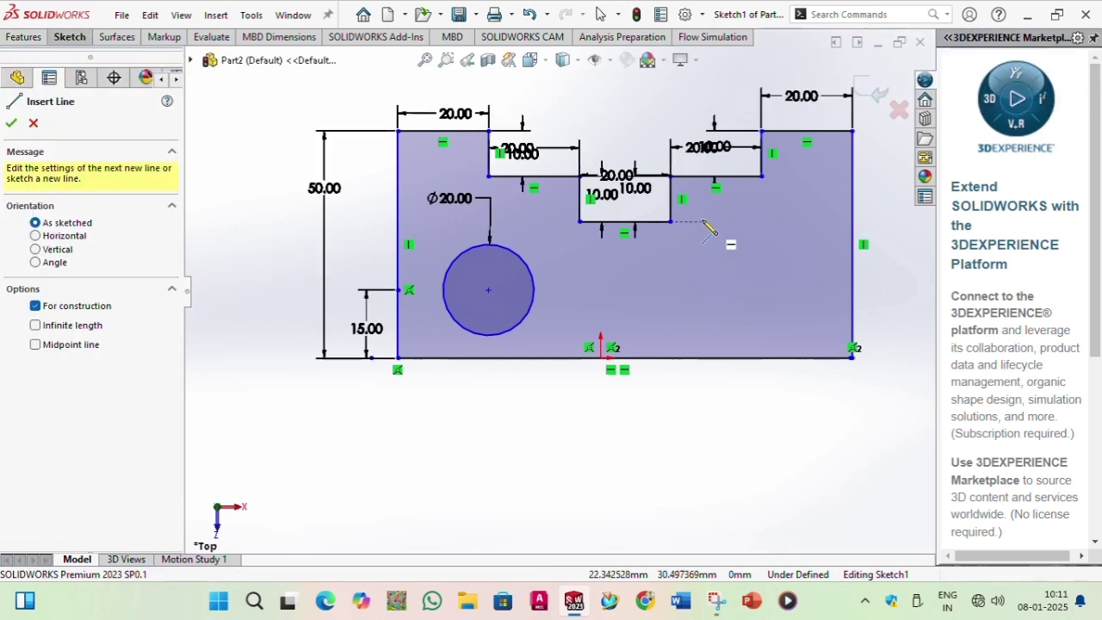
pyautogui.click(624, 222)
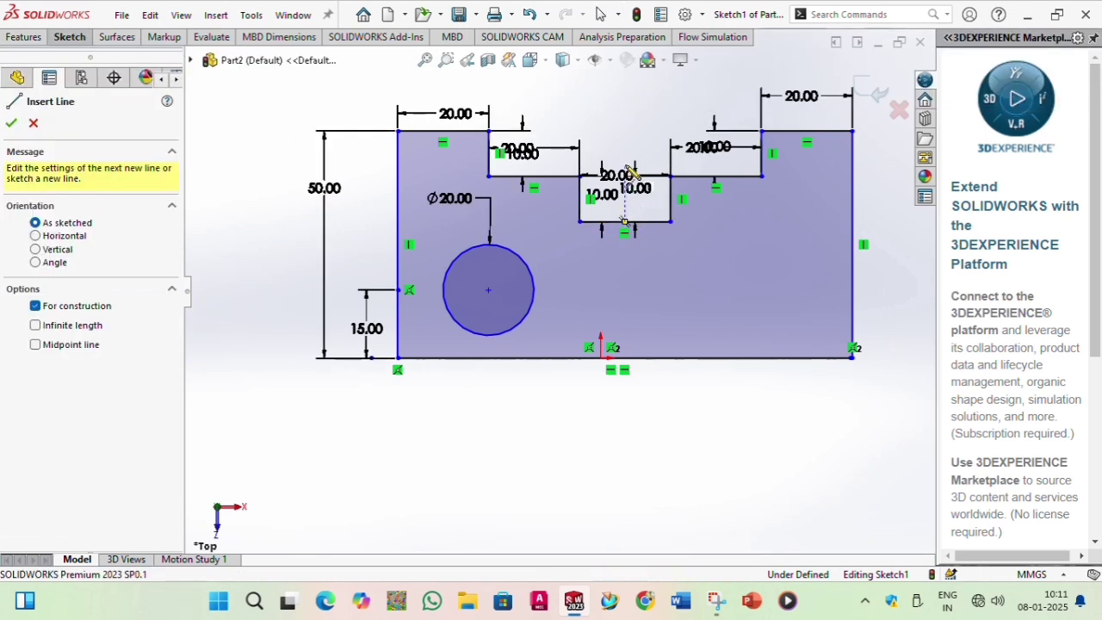
pyautogui.click(625, 116)
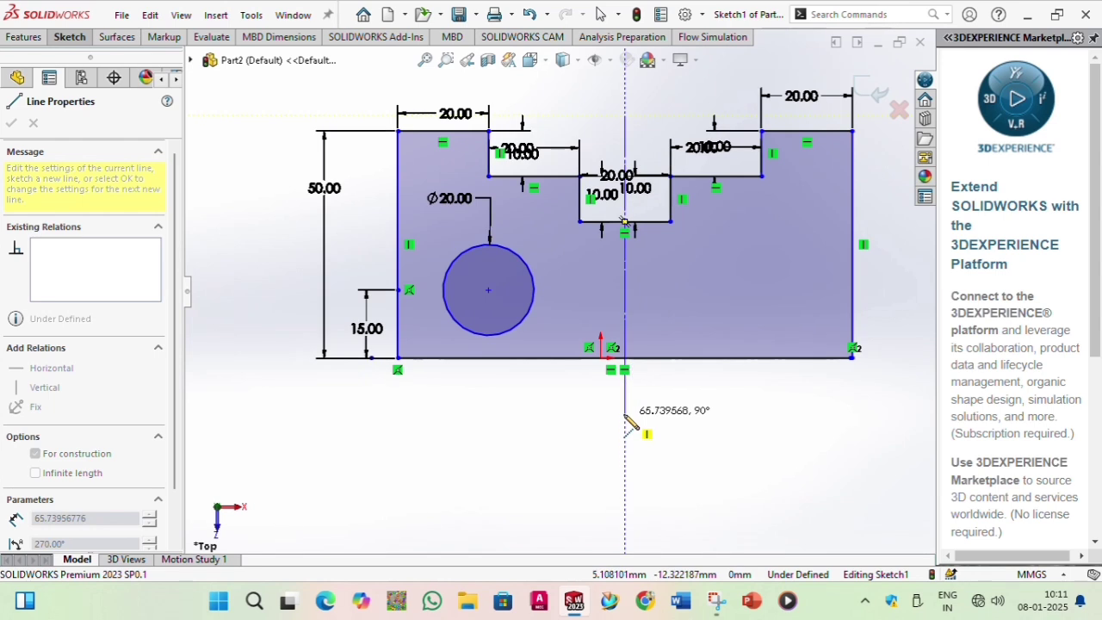
pyautogui.click(625, 413)
# - Mirror the 20 mm circle about the vertical centerline, keeping the original as a copy
pyautogui.click(79, 37)
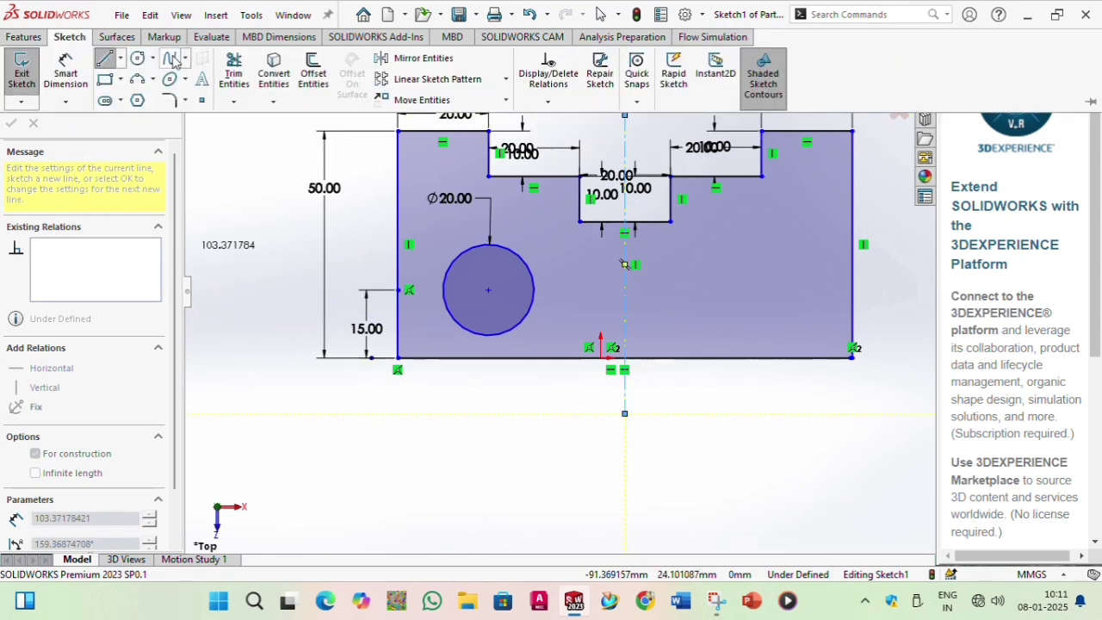
pyautogui.click(413, 57)
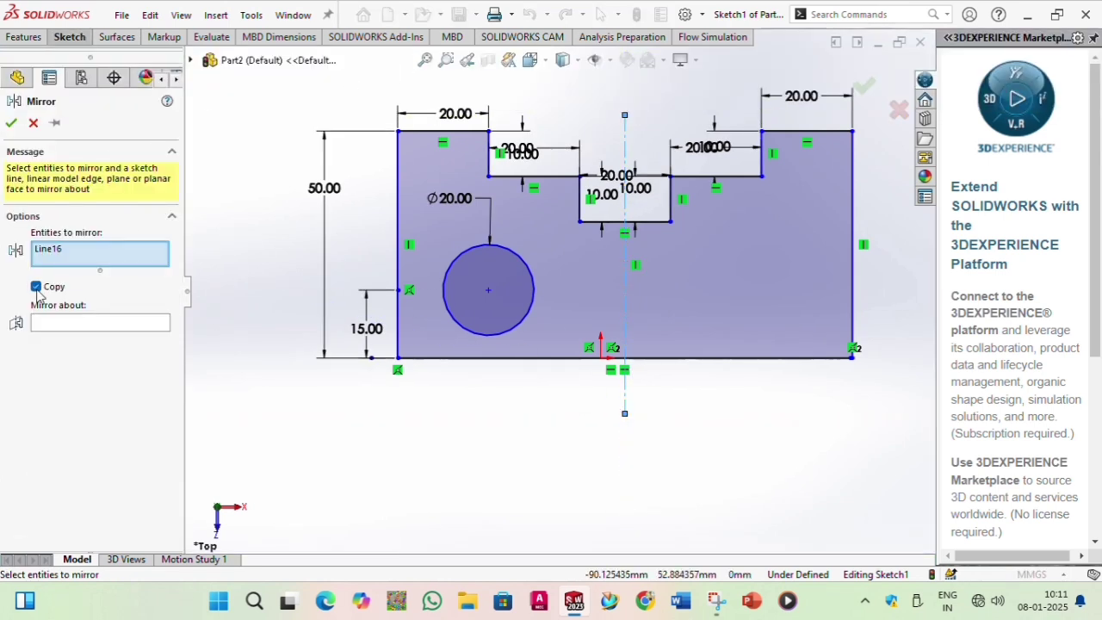
pyautogui.click(450, 261)
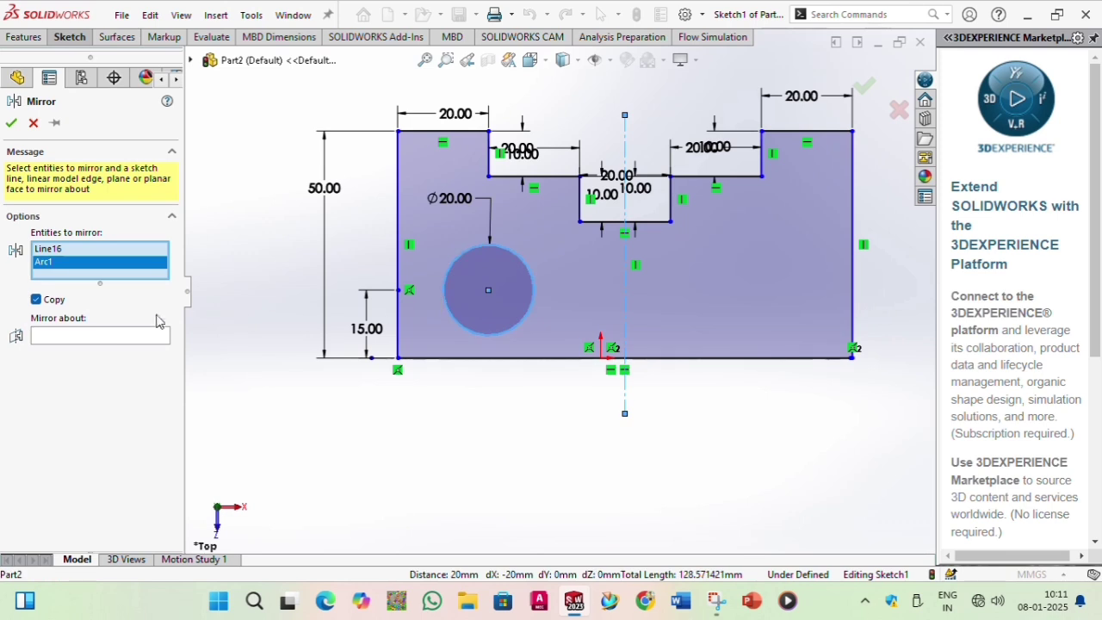
pyautogui.click(138, 336)
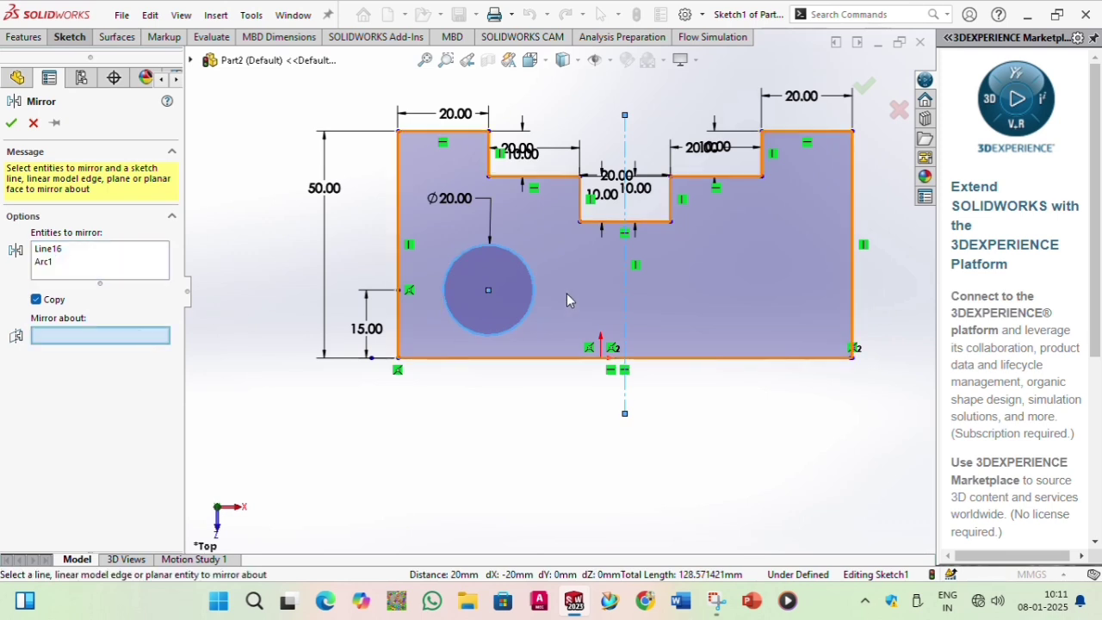
pyautogui.click(625, 404)
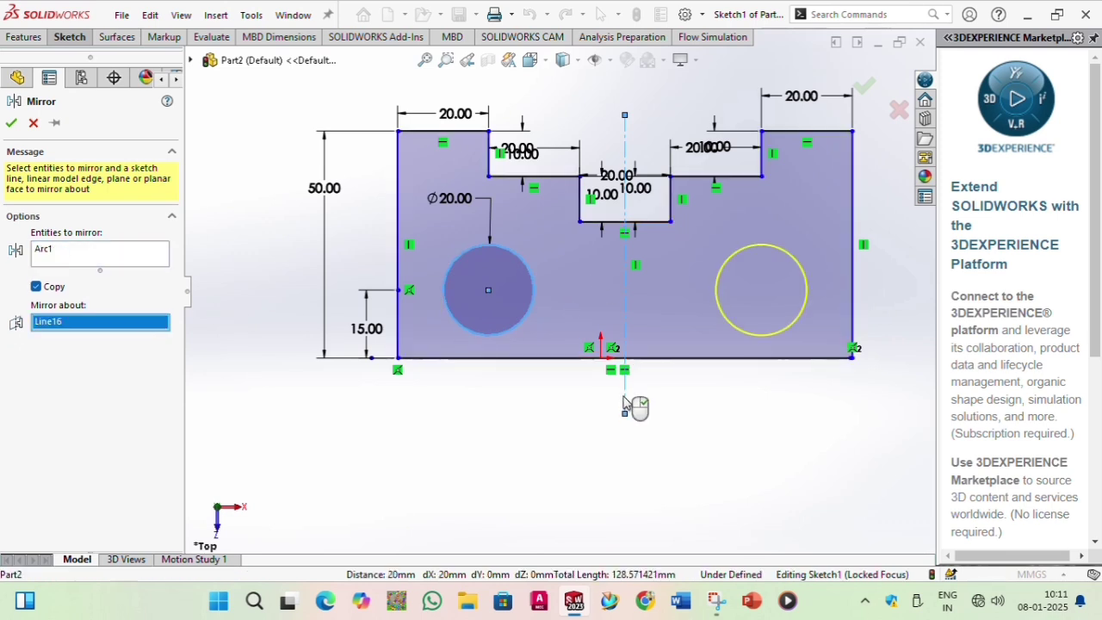
pyautogui.click(10, 126)
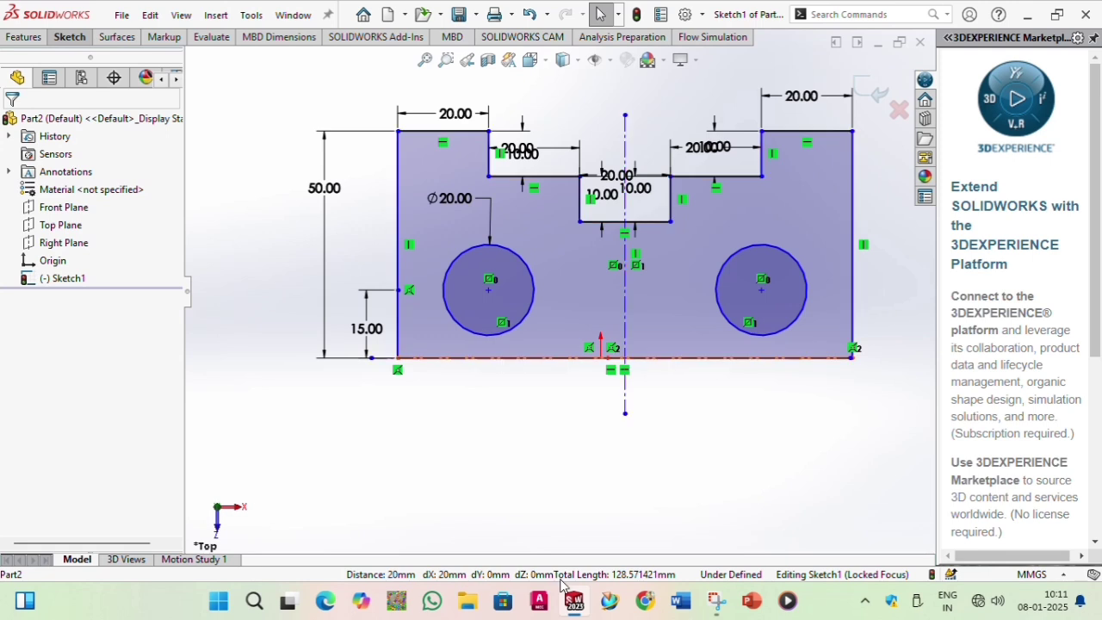
# - Inspect the end face of the finished revolved model in Part1 and return to the Part2 sketch
pyautogui.moveTo(569, 601)
pyautogui.click(516, 548)
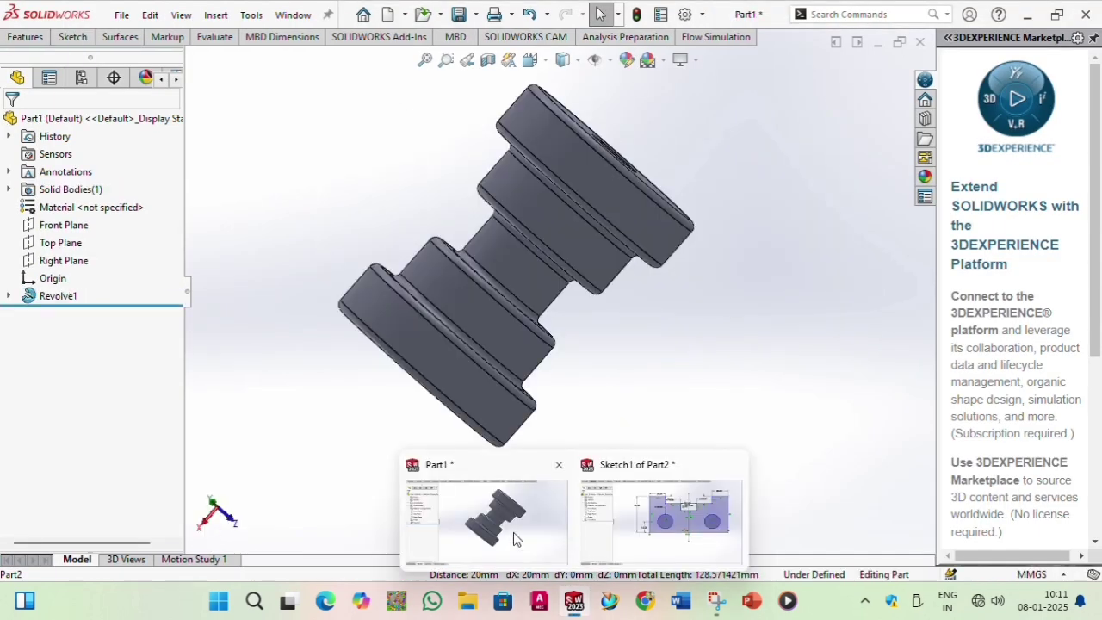
pyautogui.click(512, 535)
pyautogui.moveTo(519, 459)
pyautogui.mouseDown(button='middle')
pyautogui.moveTo(600, 460)
pyautogui.moveTo(558, 334)
pyautogui.moveTo(504, 285)
pyautogui.moveTo(467, 460)
pyautogui.moveTo(524, 430)
pyautogui.moveTo(585, 459)
pyautogui.moveTo(420, 387)
pyautogui.mouseUp(button='middle')
pyautogui.moveTo(572, 601)
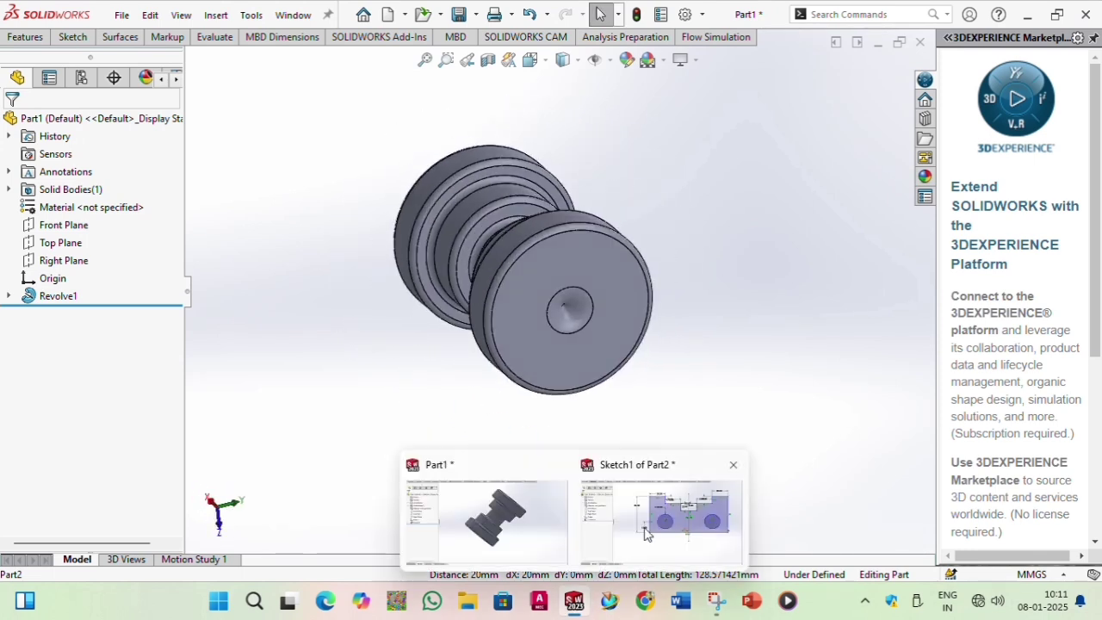
pyautogui.click(647, 534)
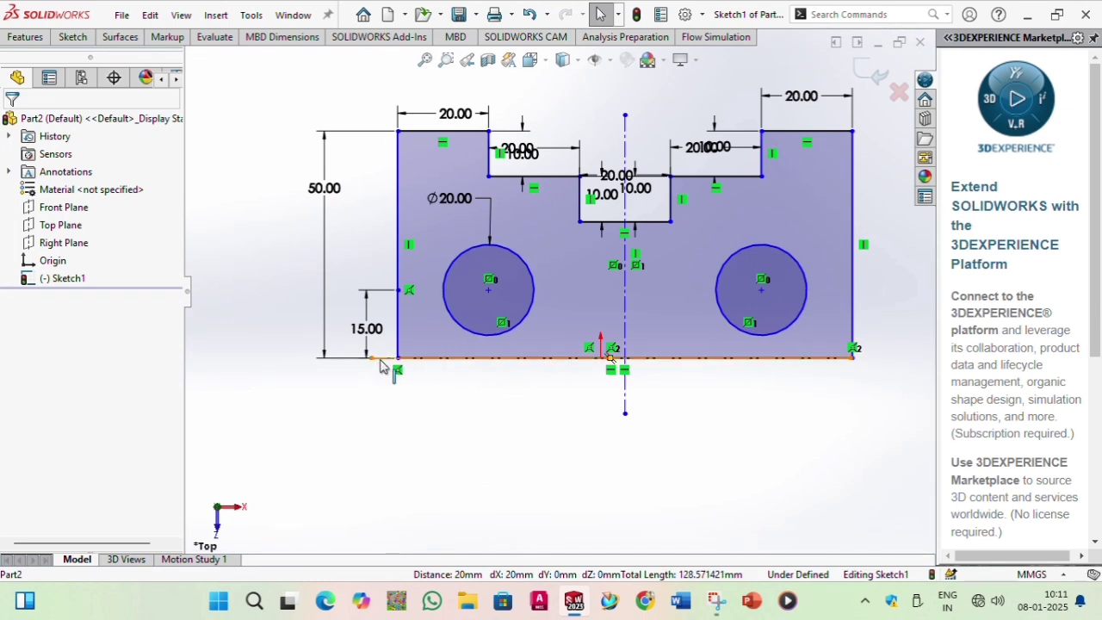
# - Delete the vertical centerline used to mirror the circles
pyautogui.click(625, 411)
pyautogui.press('Delete')
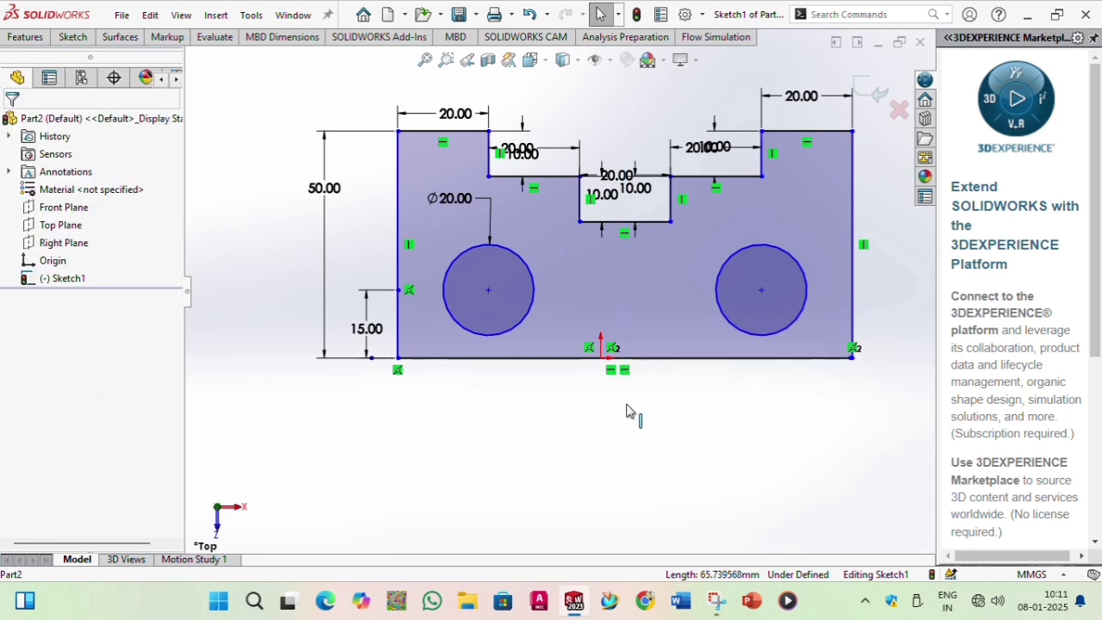
pyautogui.press('z')
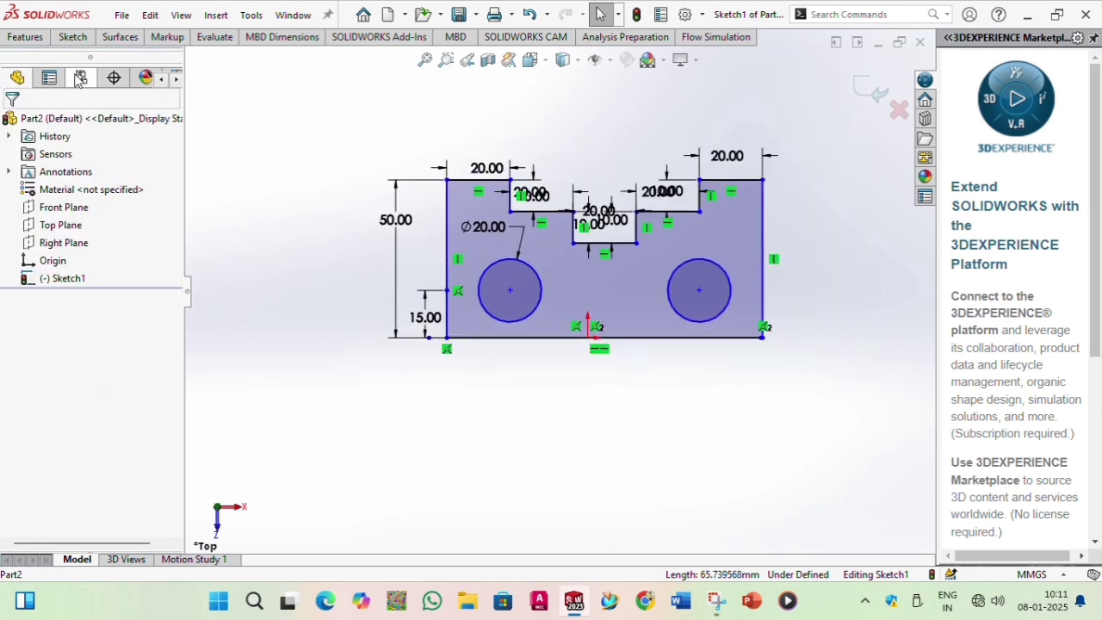
pyautogui.click(27, 37)
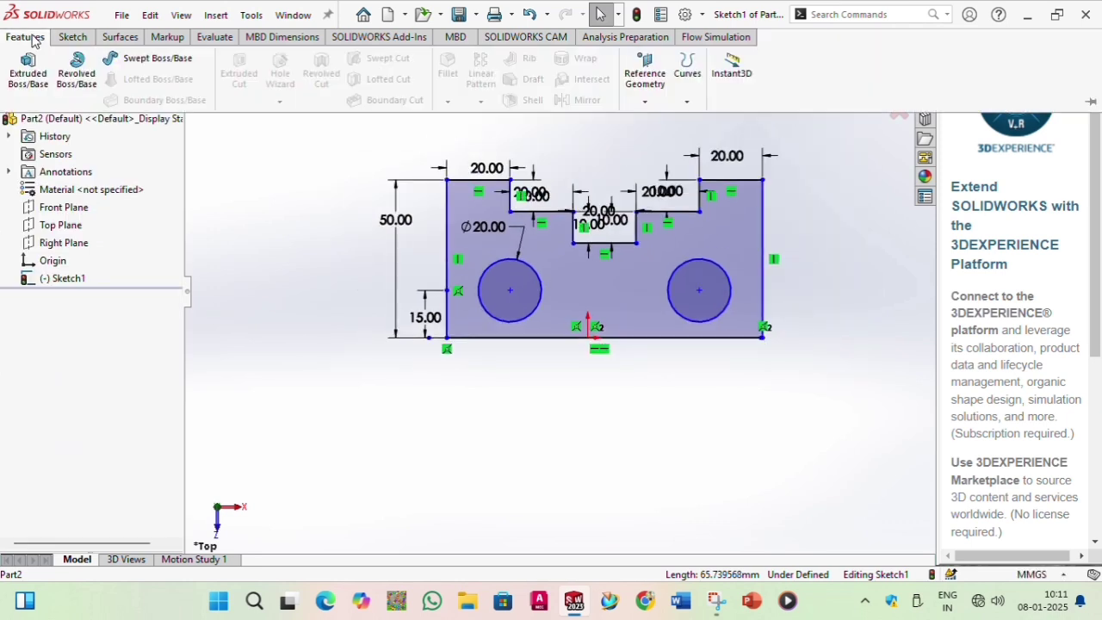
pyautogui.click(76, 69)
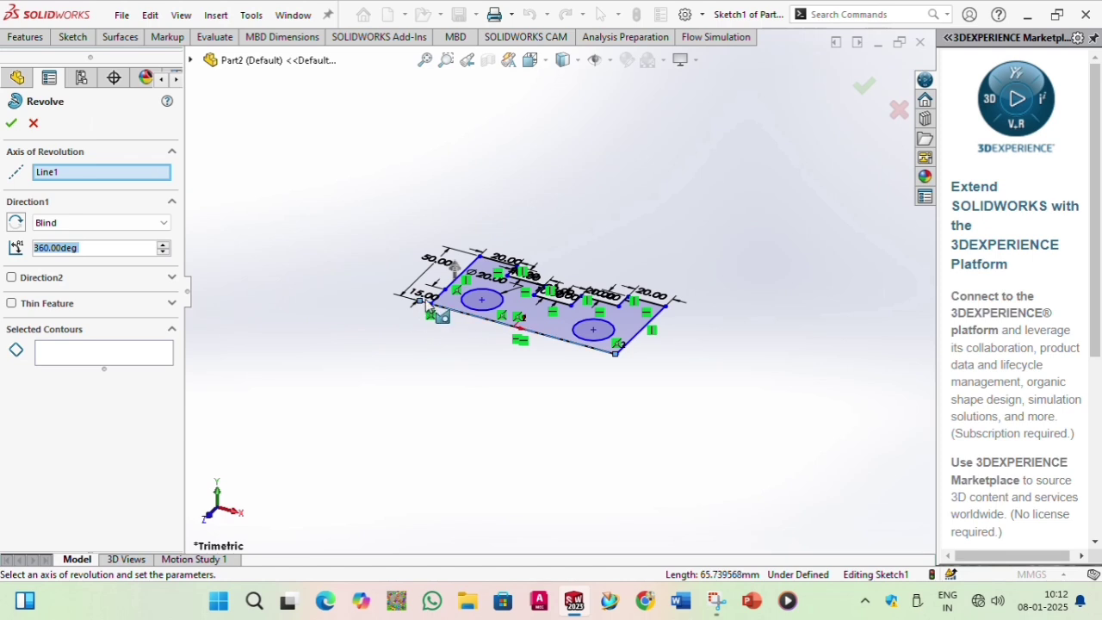
pyautogui.scroll(-5, 428, 300)
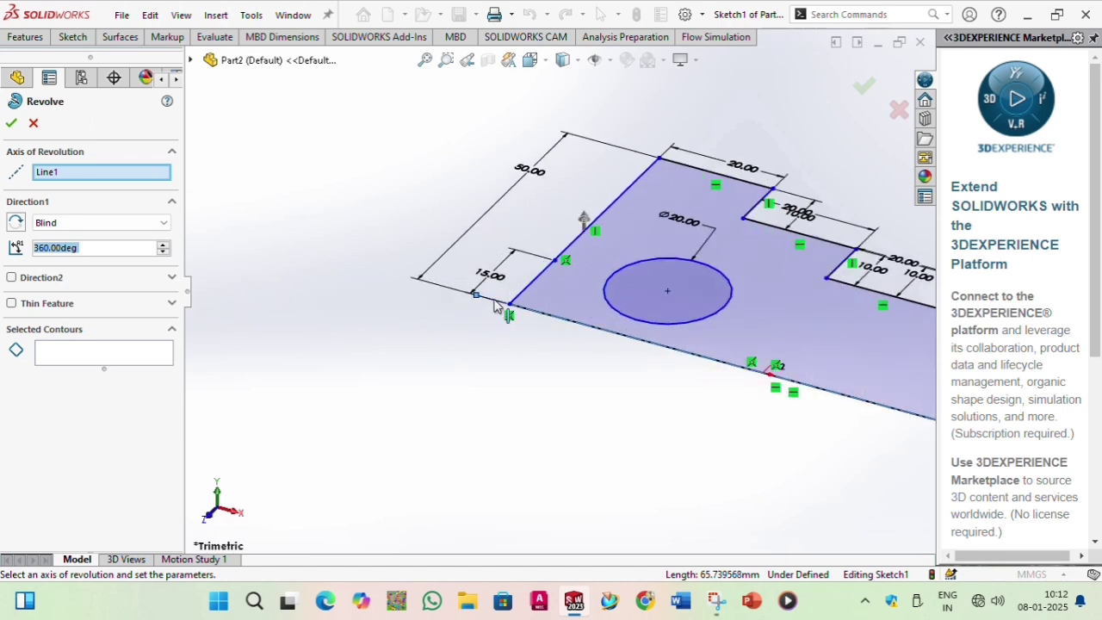
pyautogui.click(493, 301)
pyautogui.click(493, 300)
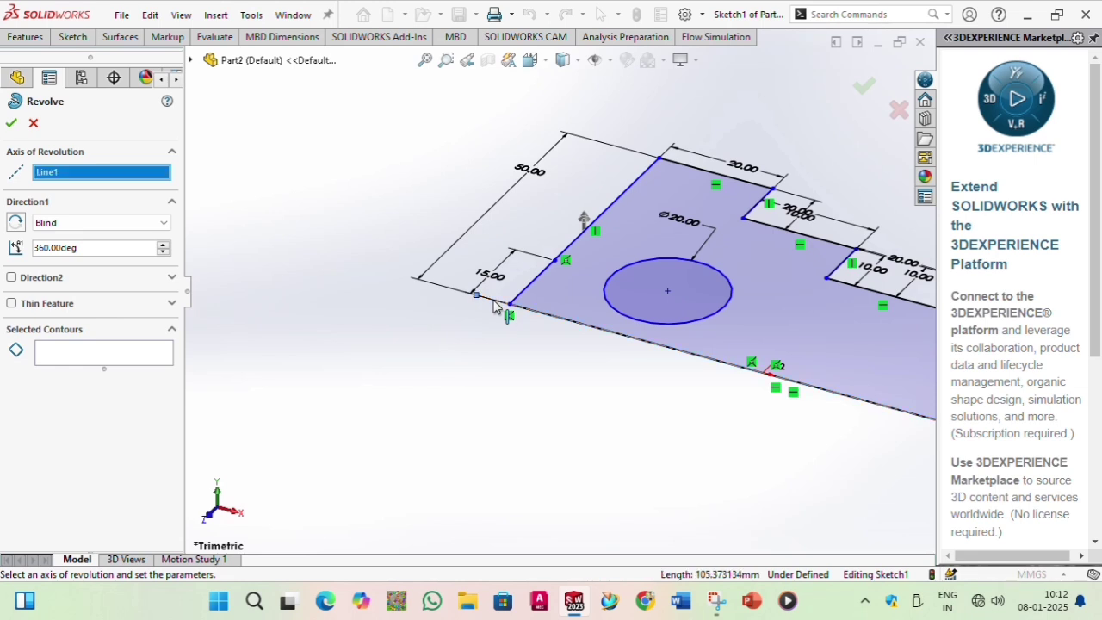
pyautogui.click(495, 304)
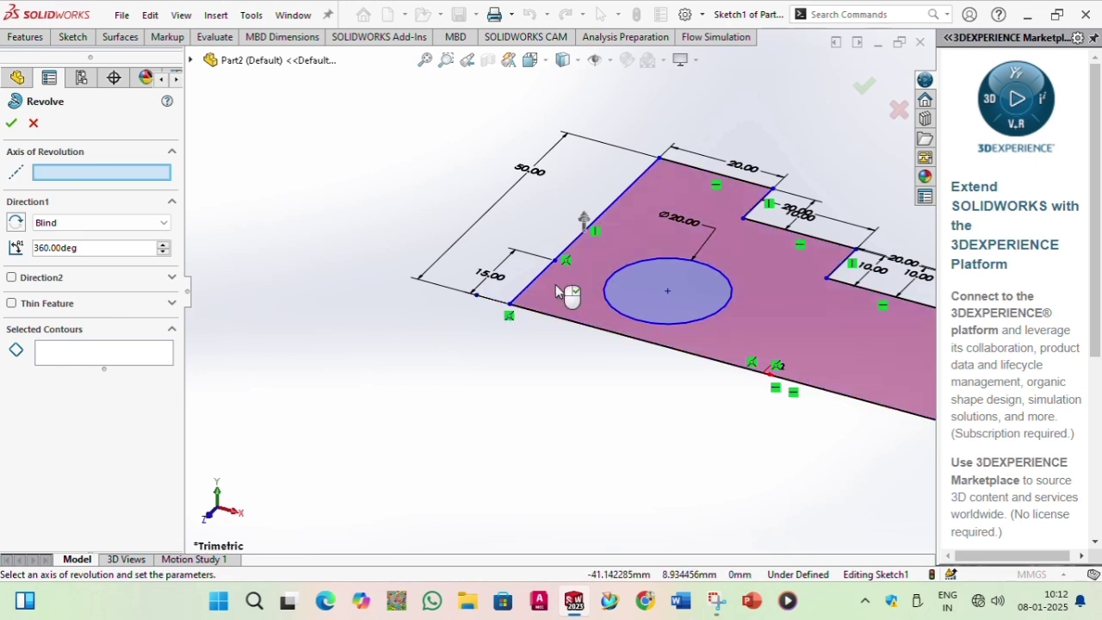
pyautogui.click(25, 37)
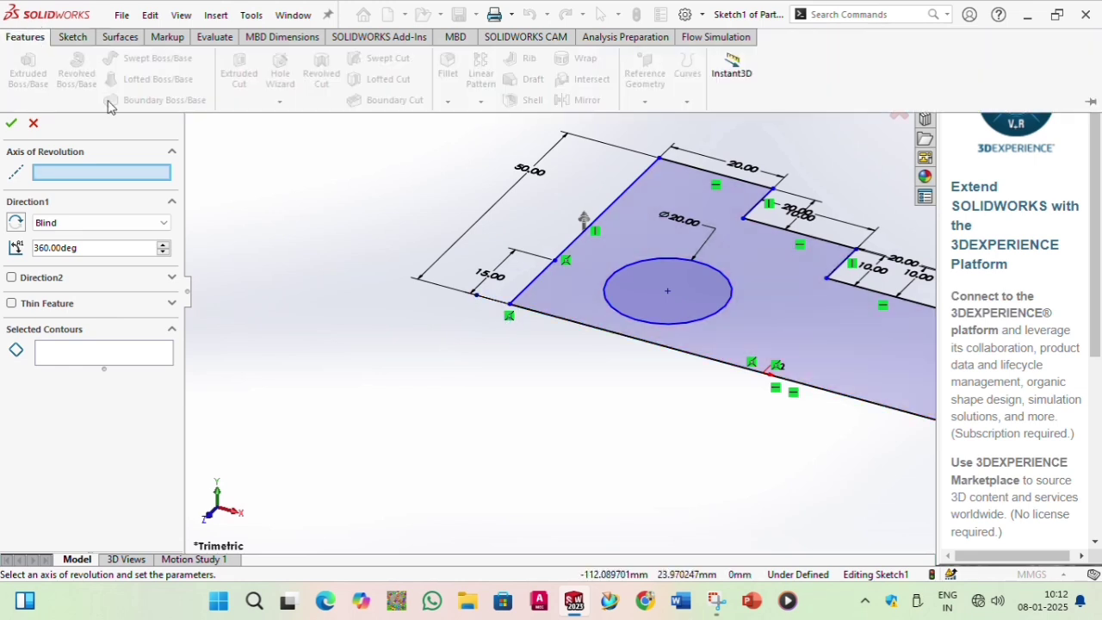
pyautogui.click(490, 299)
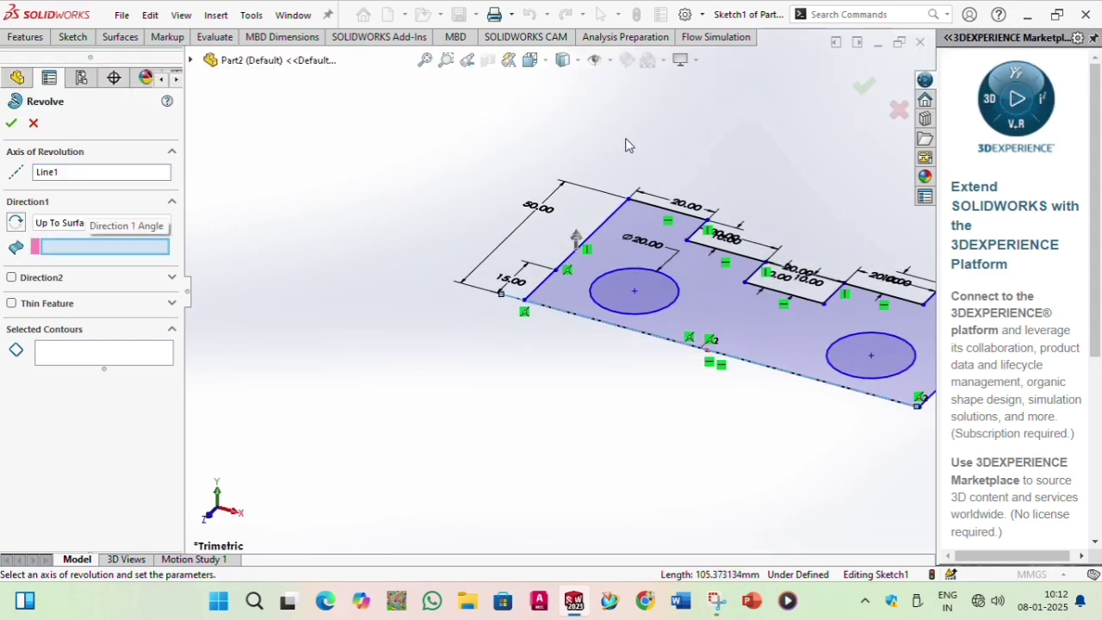
pyautogui.click(35, 124)
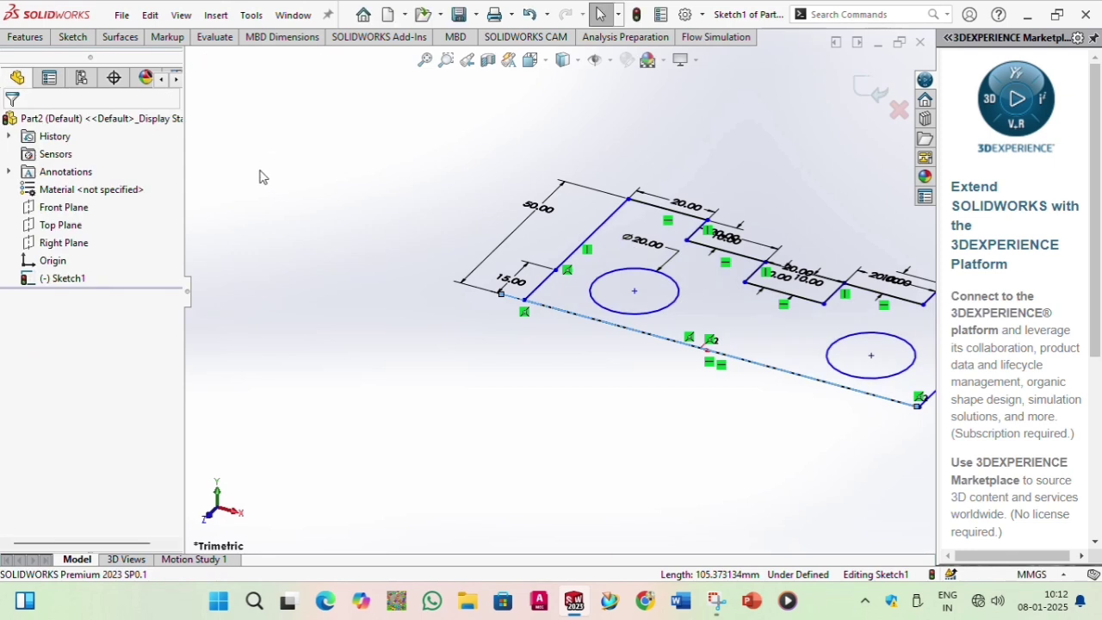
# - Undo the centerline deletion and orient the view normal to the Top Plane
pyautogui.hotkey('ctrl', 'z')
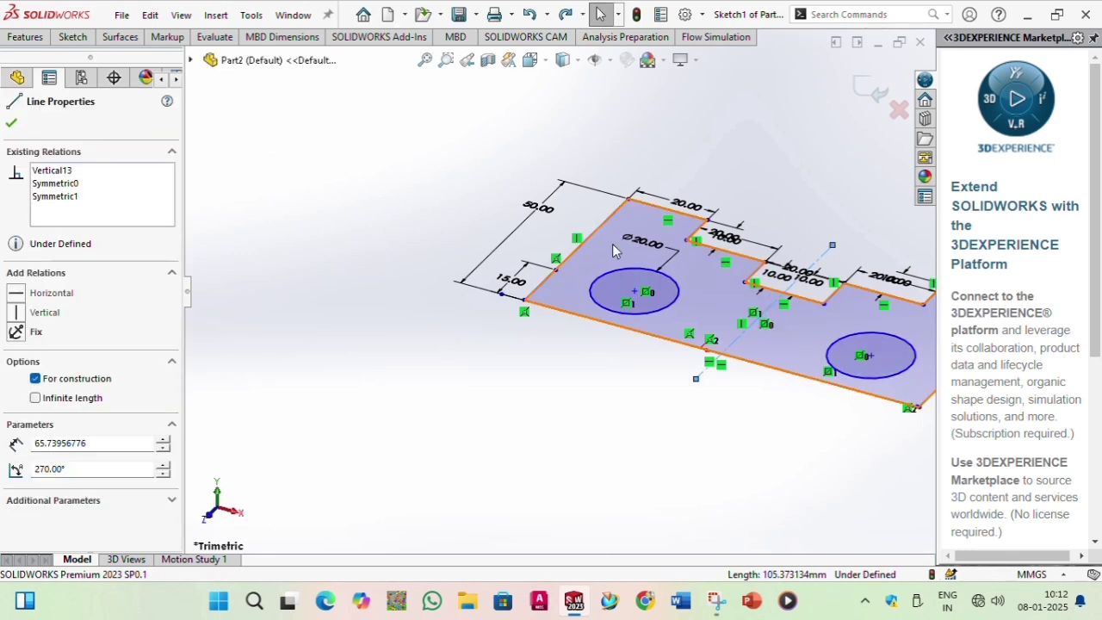
pyautogui.moveTo(612, 245)
pyautogui.mouseDown(button='middle')
pyautogui.moveTo(684, 438)
pyautogui.moveTo(598, 377)
pyautogui.moveTo(504, 352)
pyautogui.moveTo(534, 344)
pyautogui.moveTo(541, 303)
pyautogui.moveTo(669, 297)
pyautogui.mouseUp(button='middle')
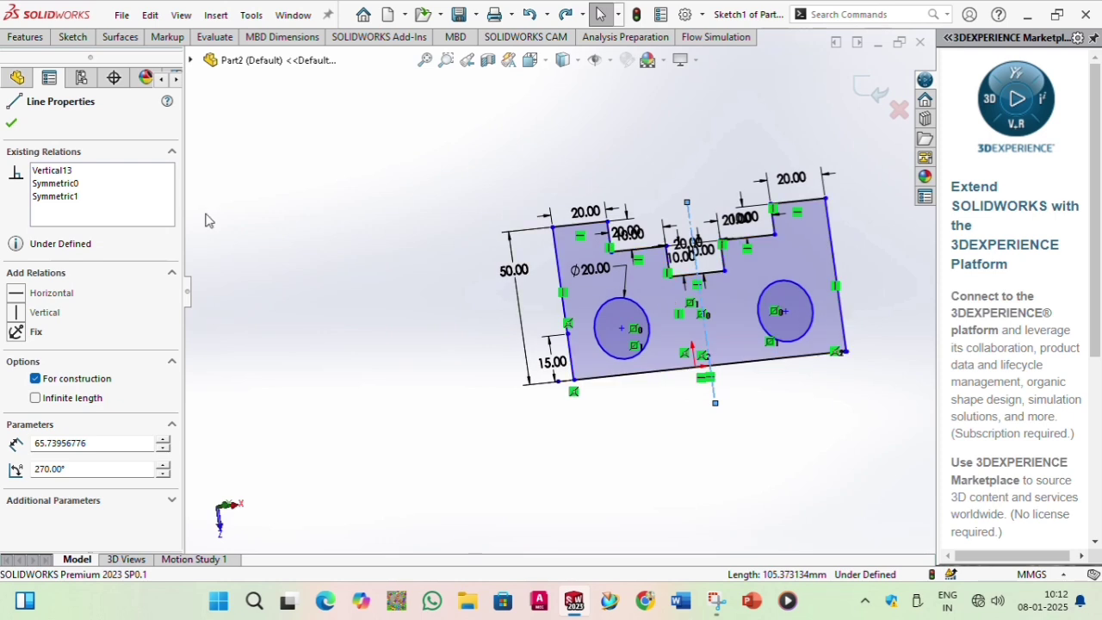
pyautogui.click(17, 77)
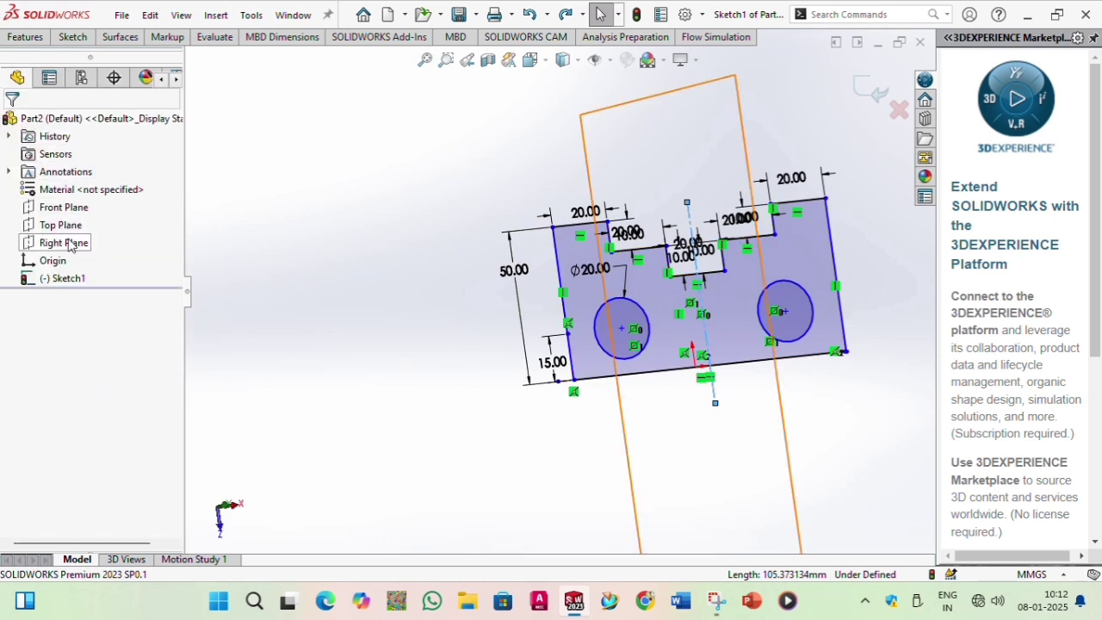
pyautogui.click(68, 227)
pyautogui.click(82, 201)
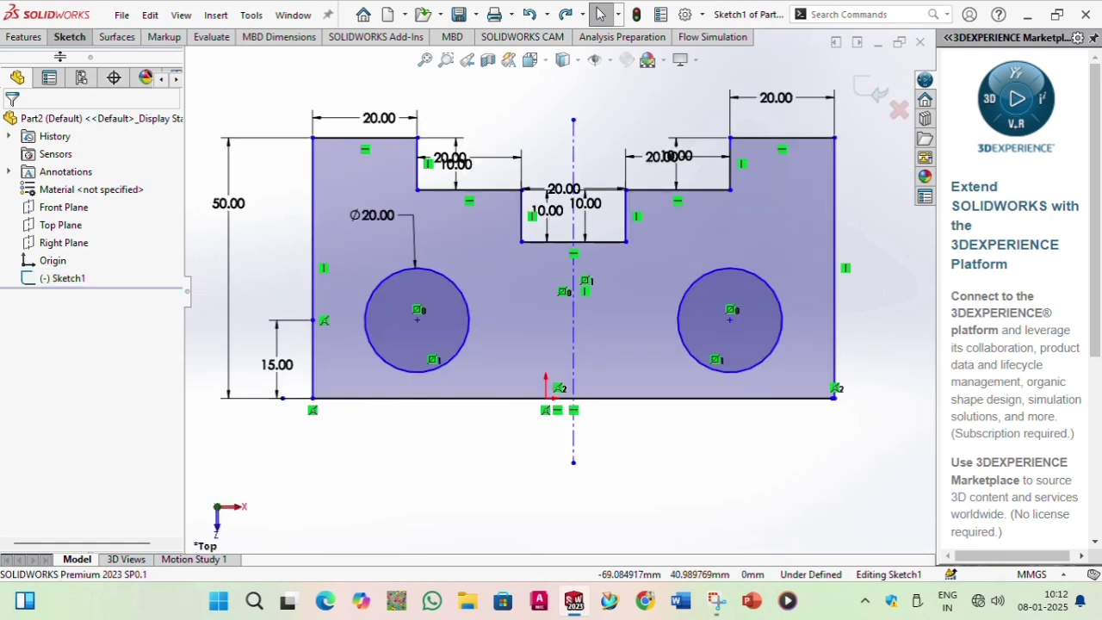
pyautogui.click(33, 40)
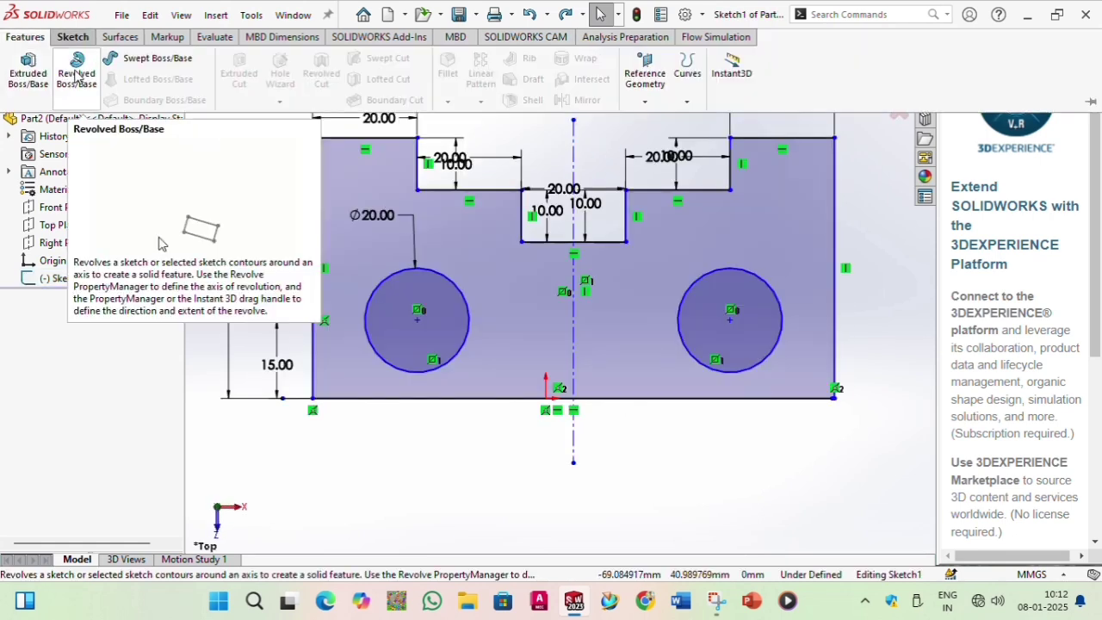
pyautogui.click(76, 76)
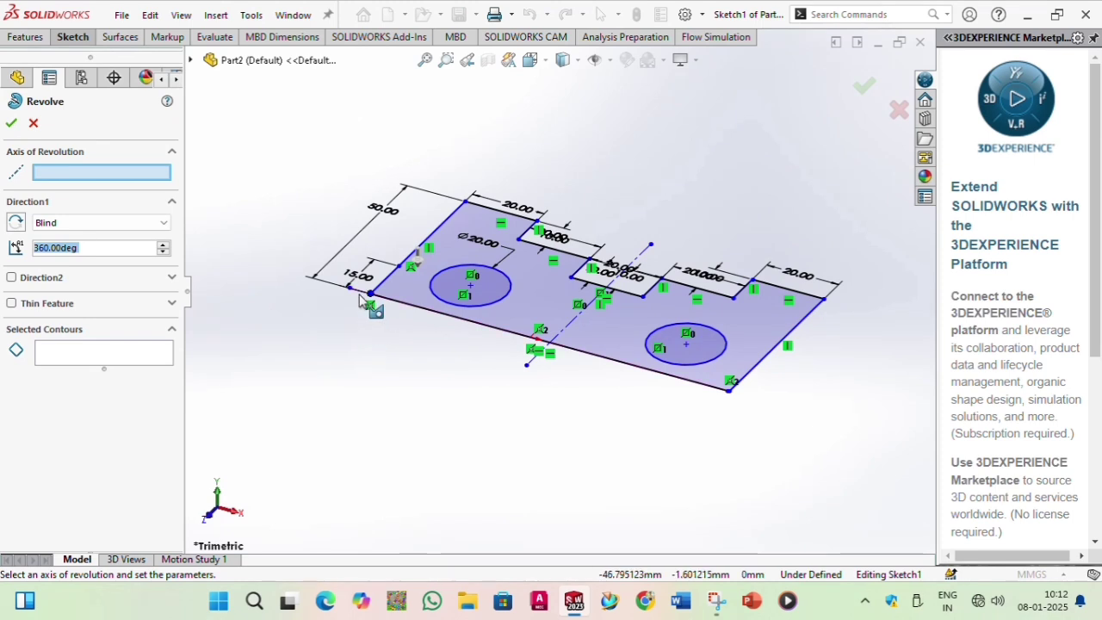
pyautogui.click(358, 293)
pyautogui.click(357, 294)
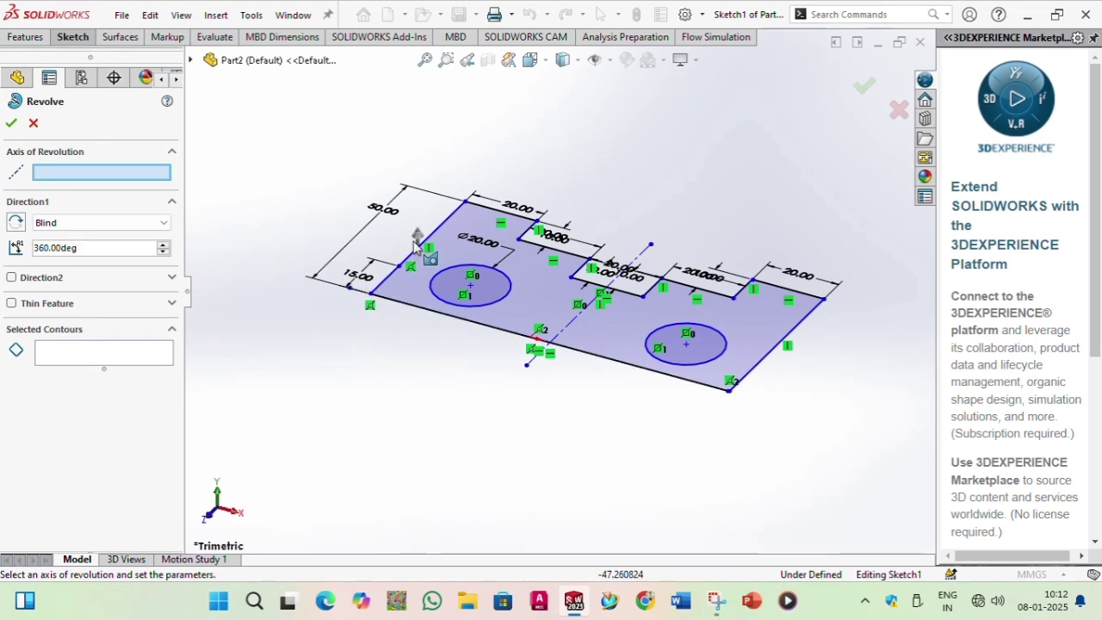
pyautogui.click(419, 241)
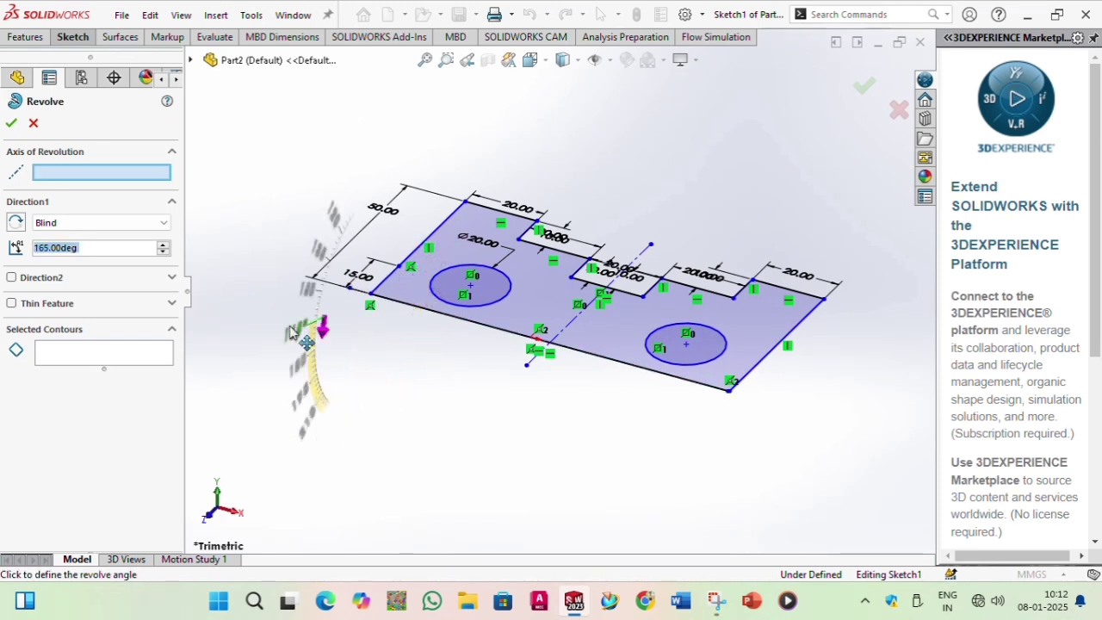
pyautogui.click(357, 231)
pyautogui.moveTo(370, 242)
pyautogui.mouseDown(button='middle')
pyautogui.moveTo(470, 367)
pyautogui.moveTo(422, 405)
pyautogui.mouseUp(button='middle')
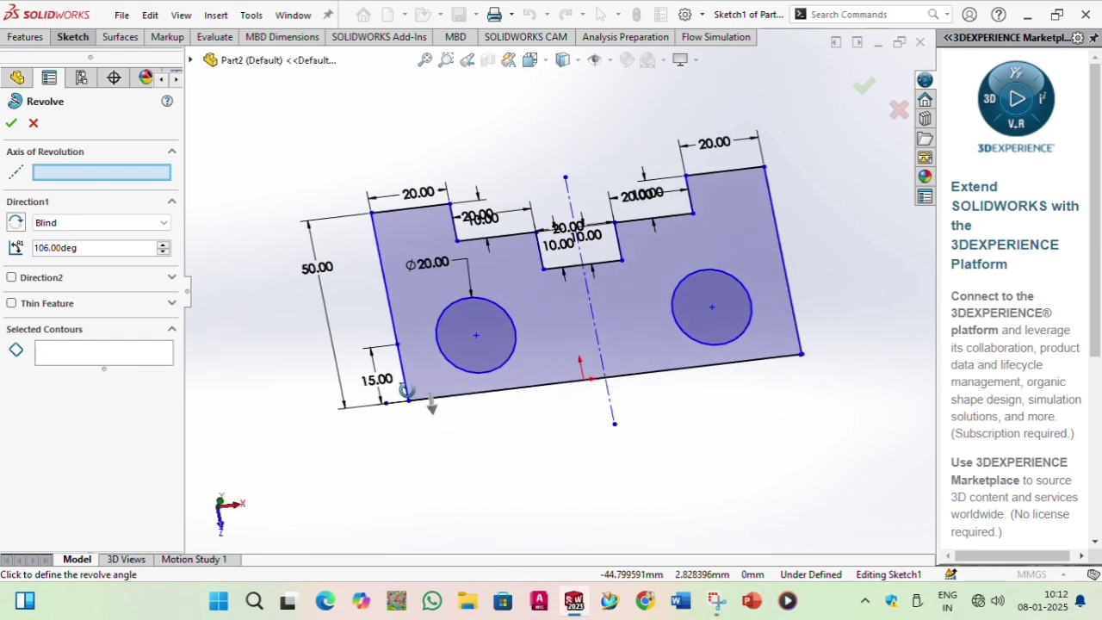
pyautogui.click(431, 399)
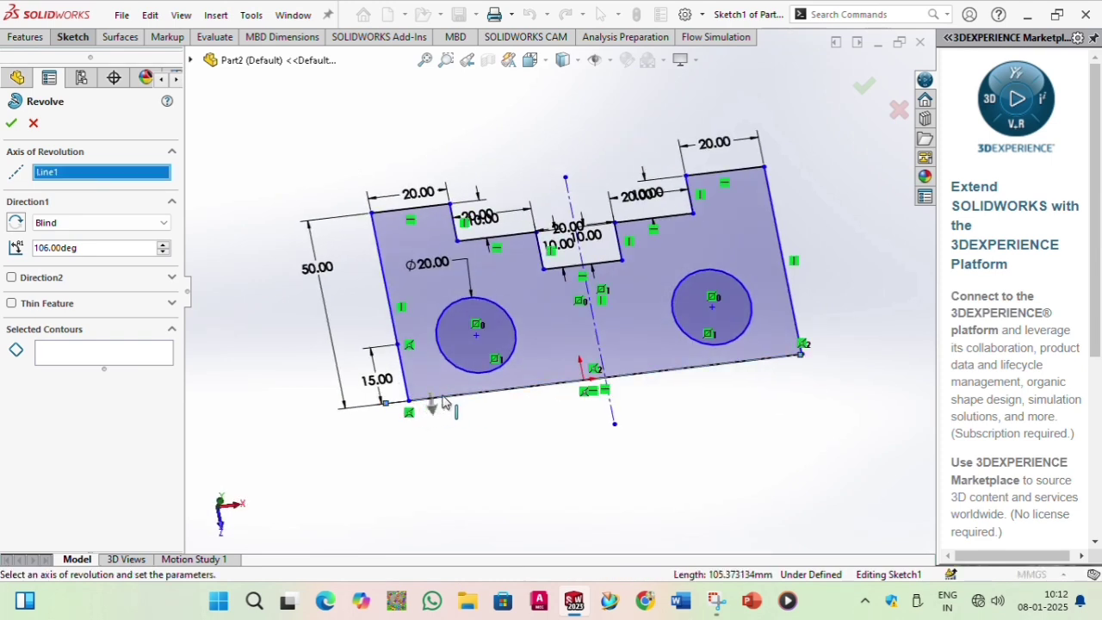
pyautogui.click(432, 399)
pyautogui.click(432, 398)
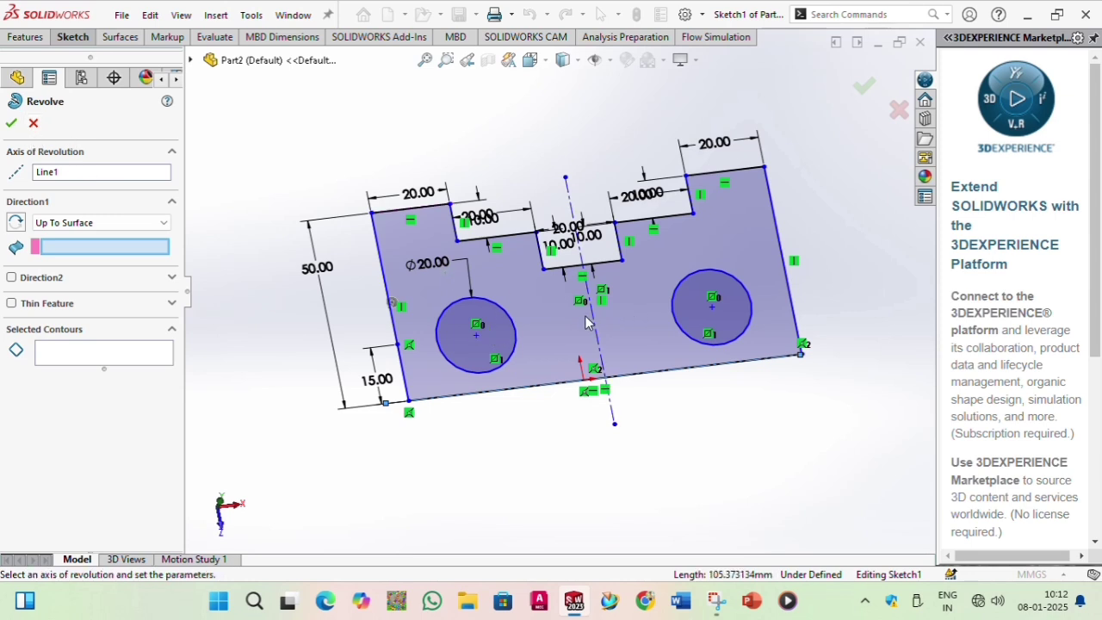
pyautogui.moveTo(585, 322); pyautogui.dragTo(577, 342)
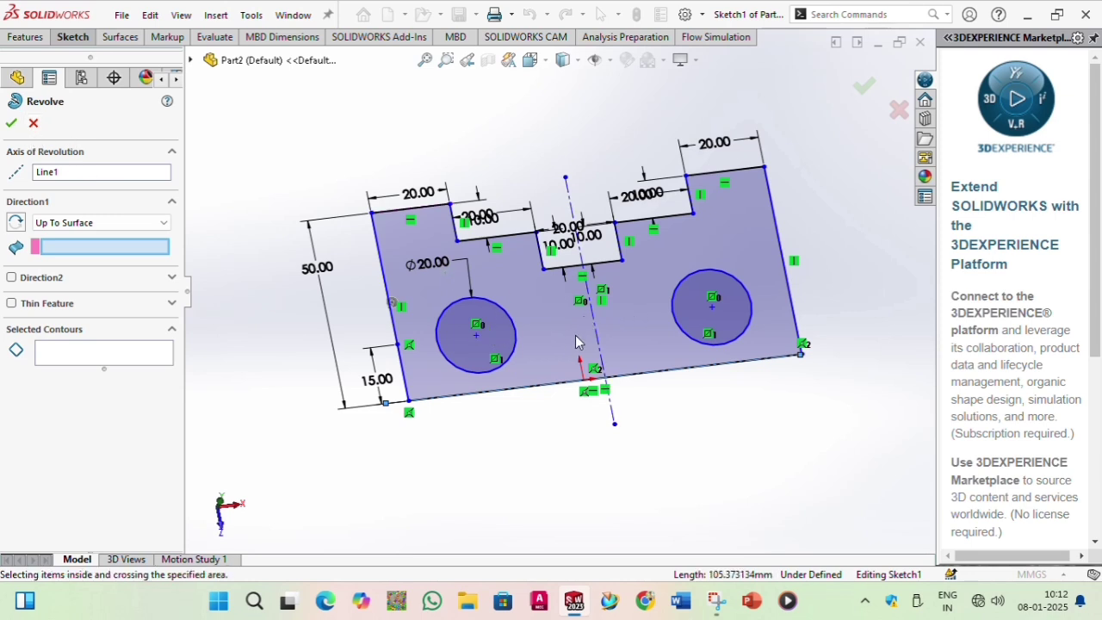
pyautogui.click(31, 123)
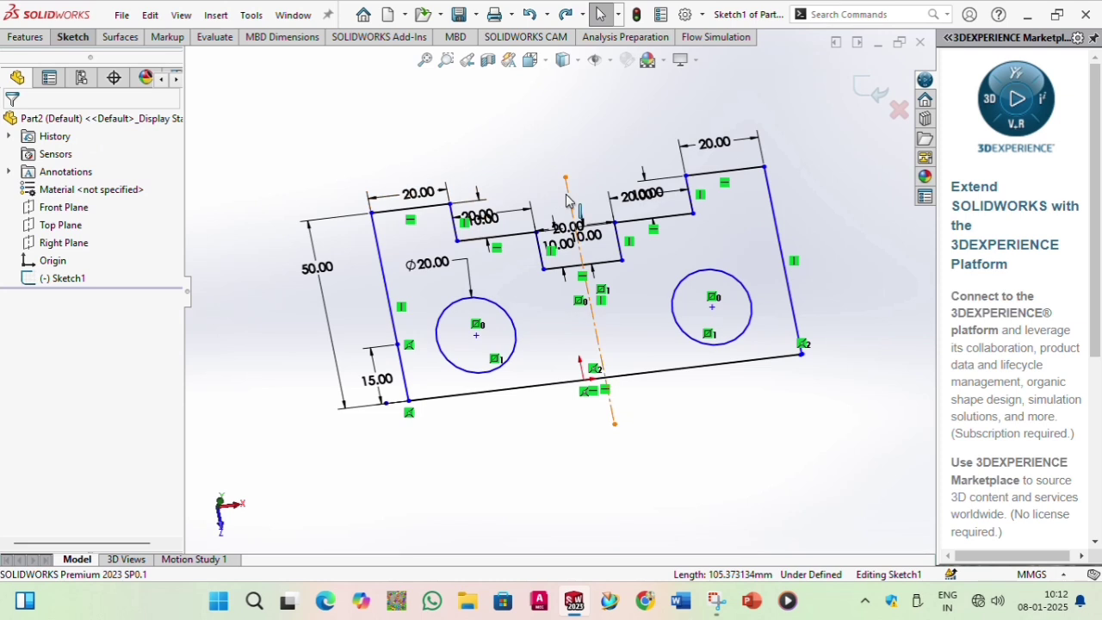
# - Delete the vertical centerline and revolve the profile region and both circle regions 360 degrees about the profile's bottom line
pyautogui.click(567, 200)
pyautogui.press('Delete')
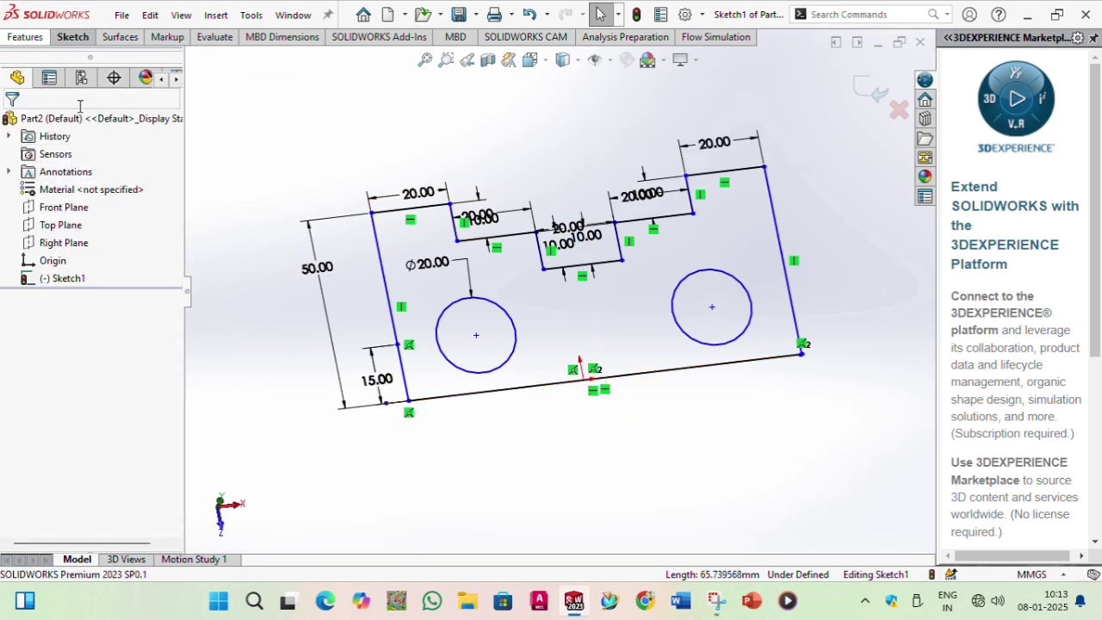
pyautogui.click(24, 37)
pyautogui.click(74, 73)
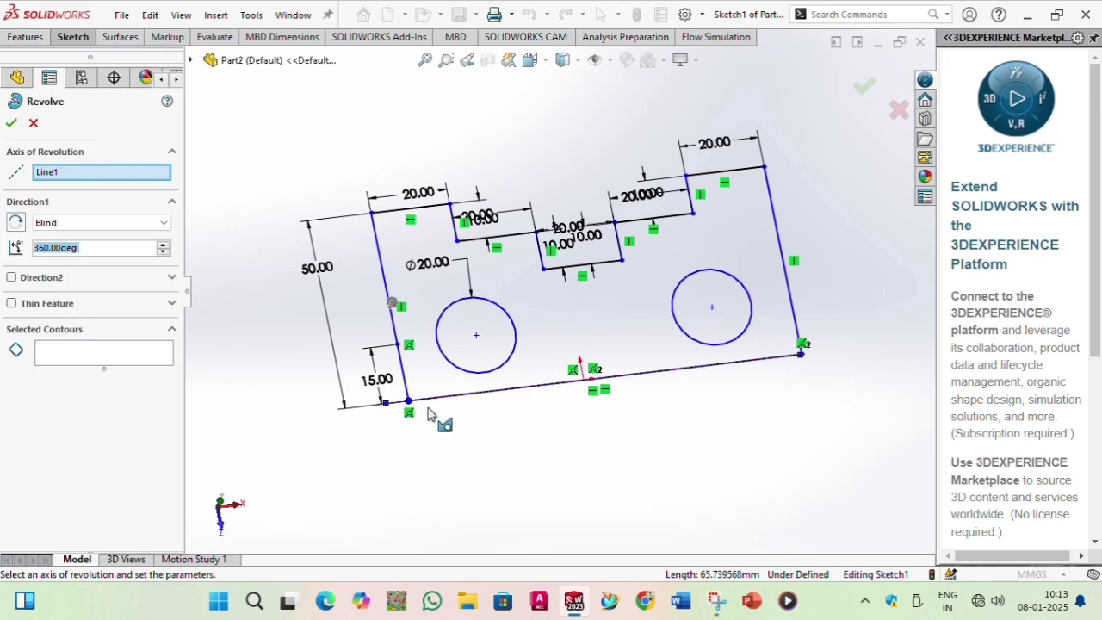
pyautogui.click(445, 383)
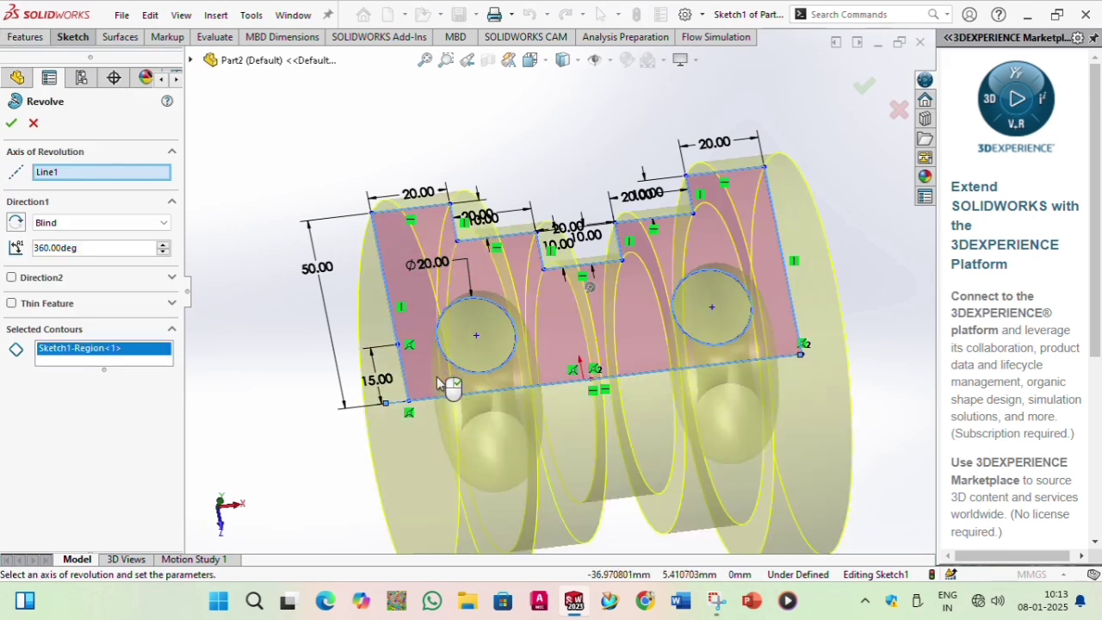
pyautogui.click(465, 334)
pyautogui.click(713, 308)
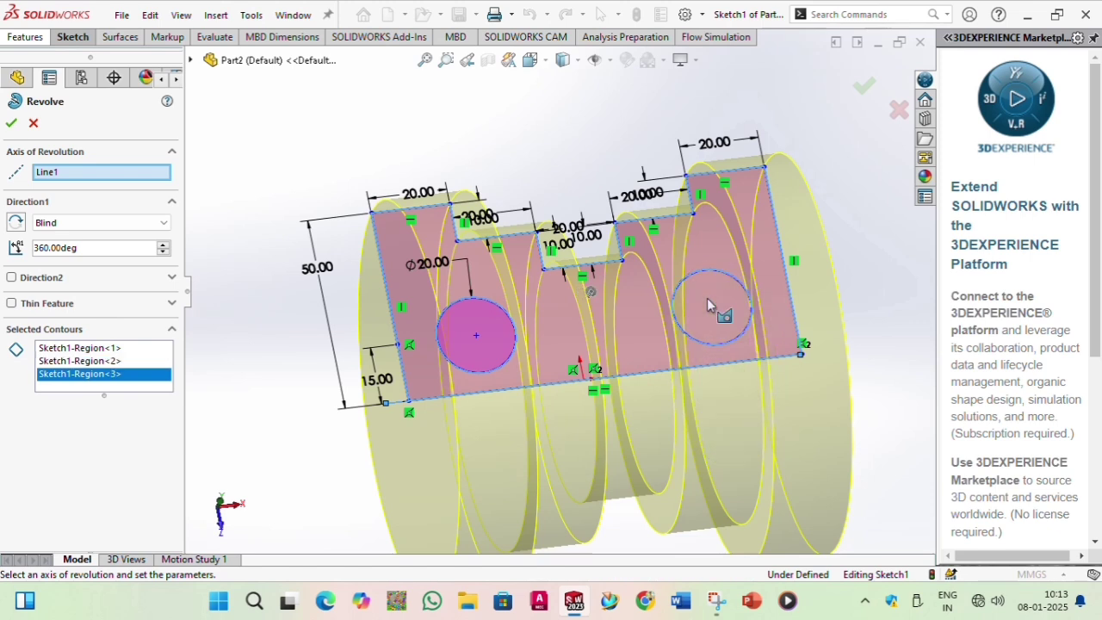
pyautogui.click(12, 125)
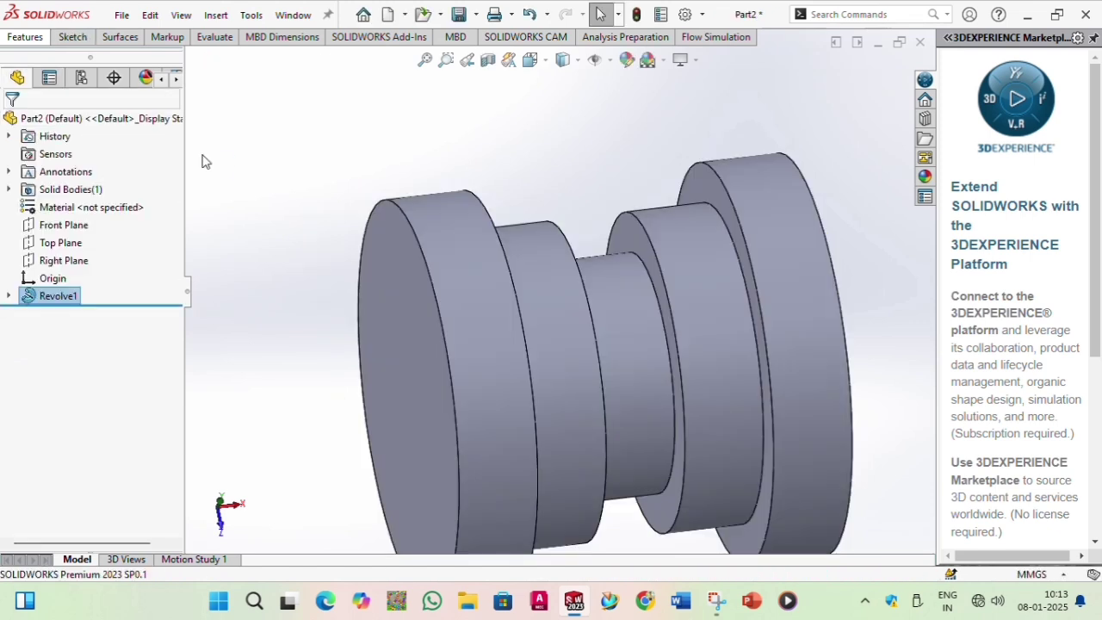
# - Start a new sketch on the flat outer end face of the revolved body
pyautogui.moveTo(201, 160); pyautogui.dragTo(545, 248, button='middle')
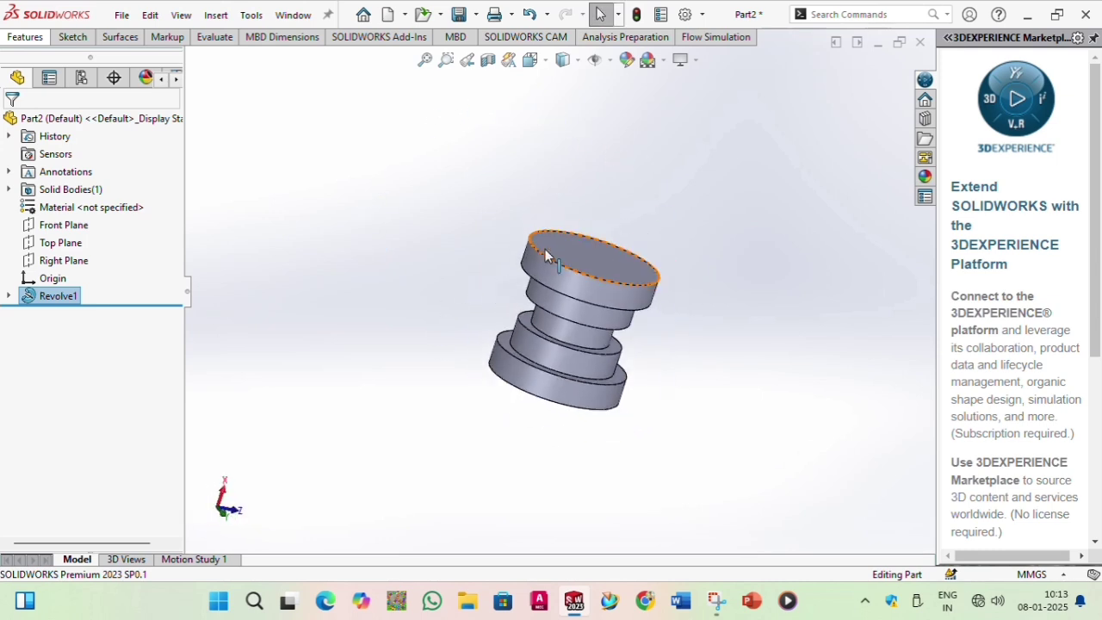
pyautogui.scroll(3, 564, 272)
pyautogui.scroll(-4, 570, 284)
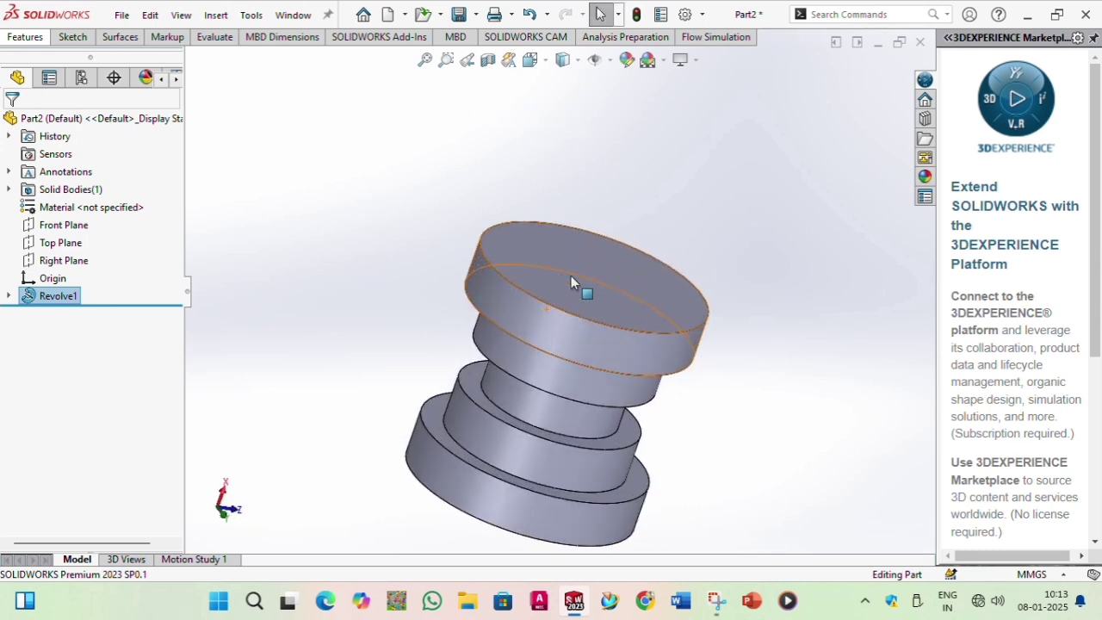
pyautogui.moveTo(569, 284); pyautogui.dragTo(675, 138, button='middle')
pyautogui.click(557, 333)
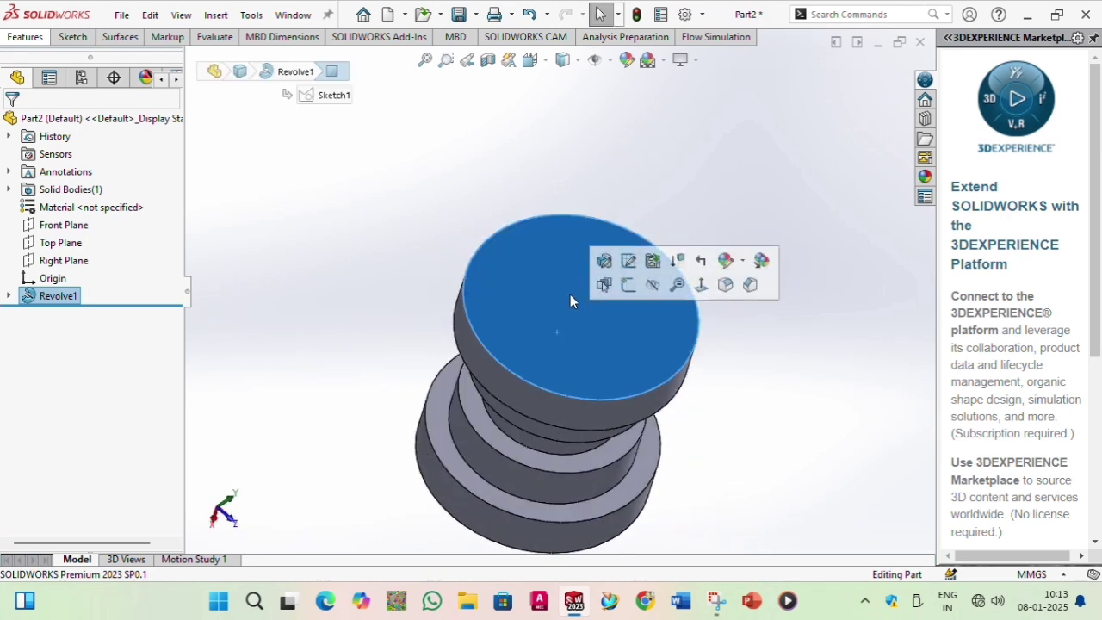
pyautogui.click(628, 285)
pyautogui.scroll(1, 557, 273)
pyautogui.scroll(-2, 558, 271)
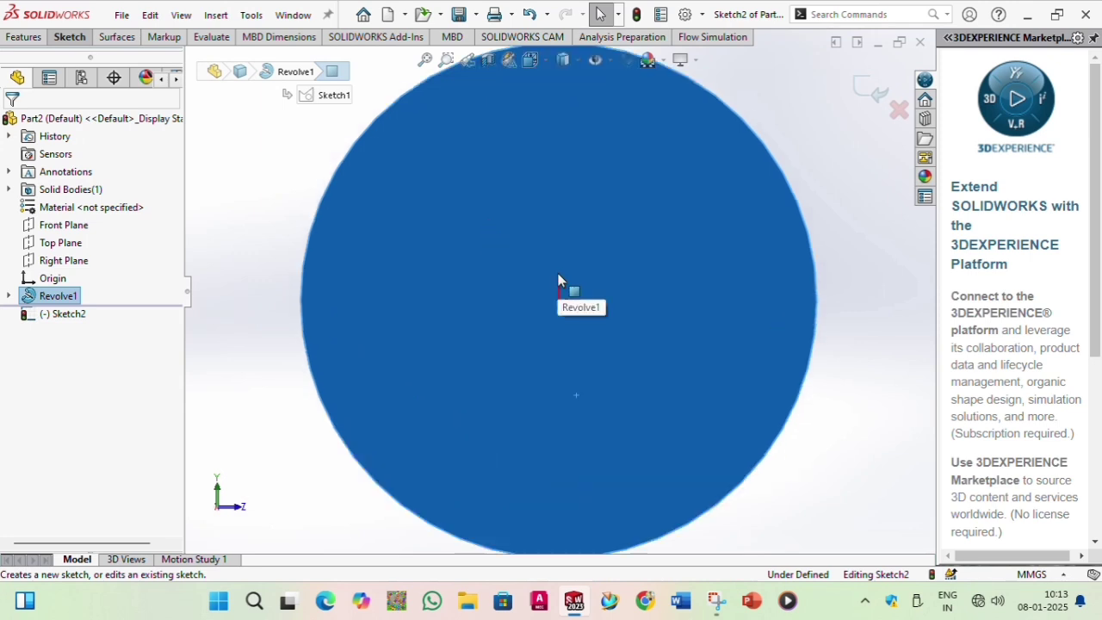
# - Sketch a circle centred on the origin of the end face, with a radius of about 10.75 mm
pyautogui.scroll(1, 558, 272)
pyautogui.click(70, 37)
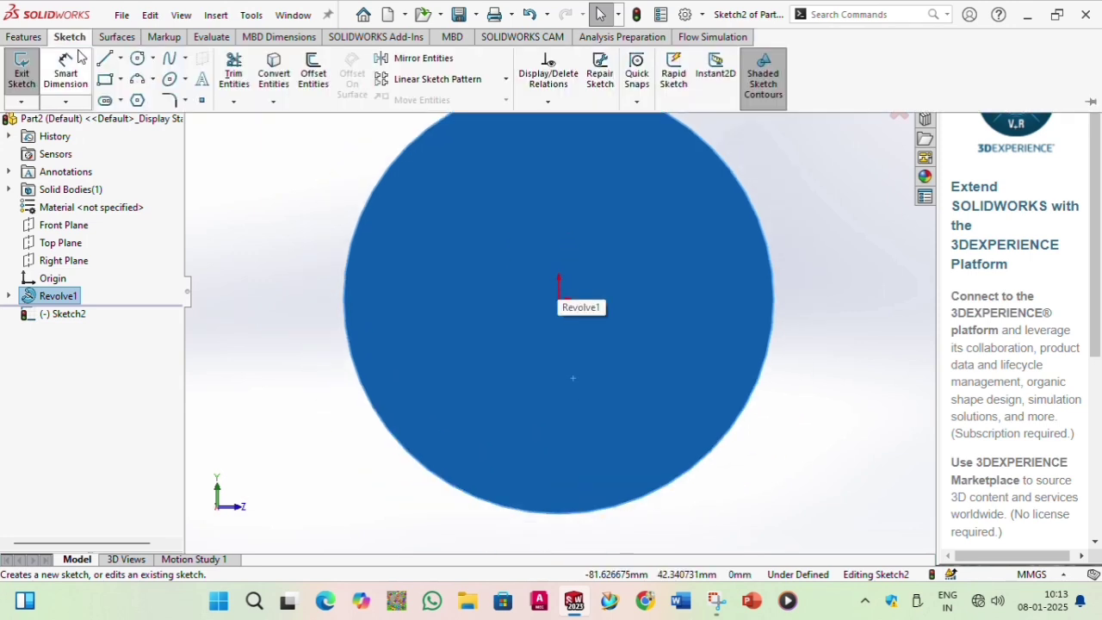
pyautogui.click(135, 59)
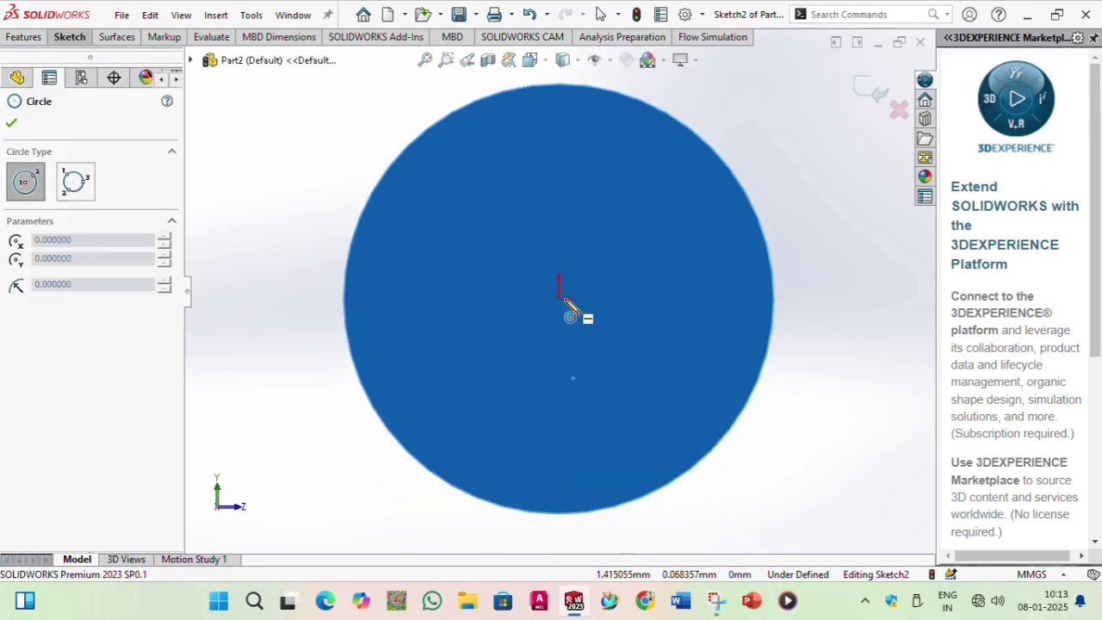
pyautogui.click(559, 299)
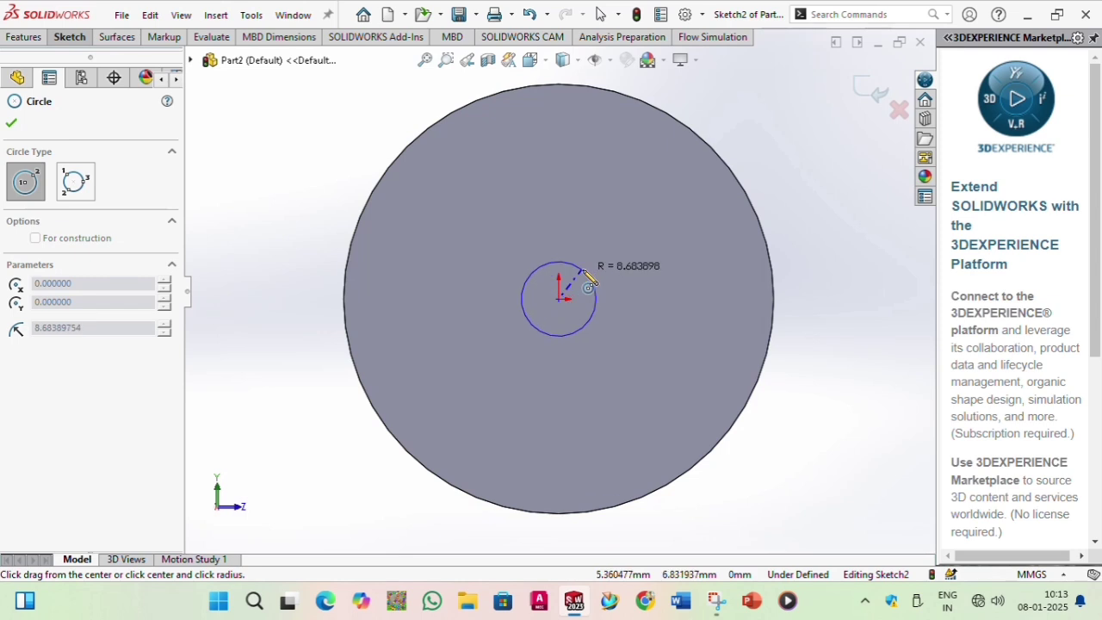
pyautogui.click(598, 274)
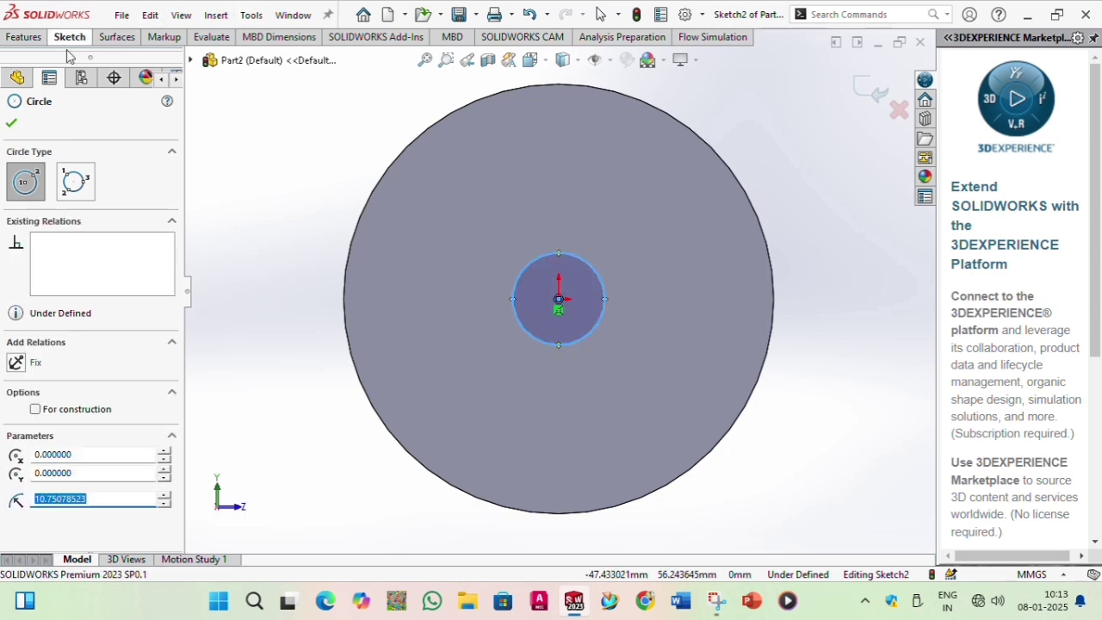
pyautogui.click(11, 125)
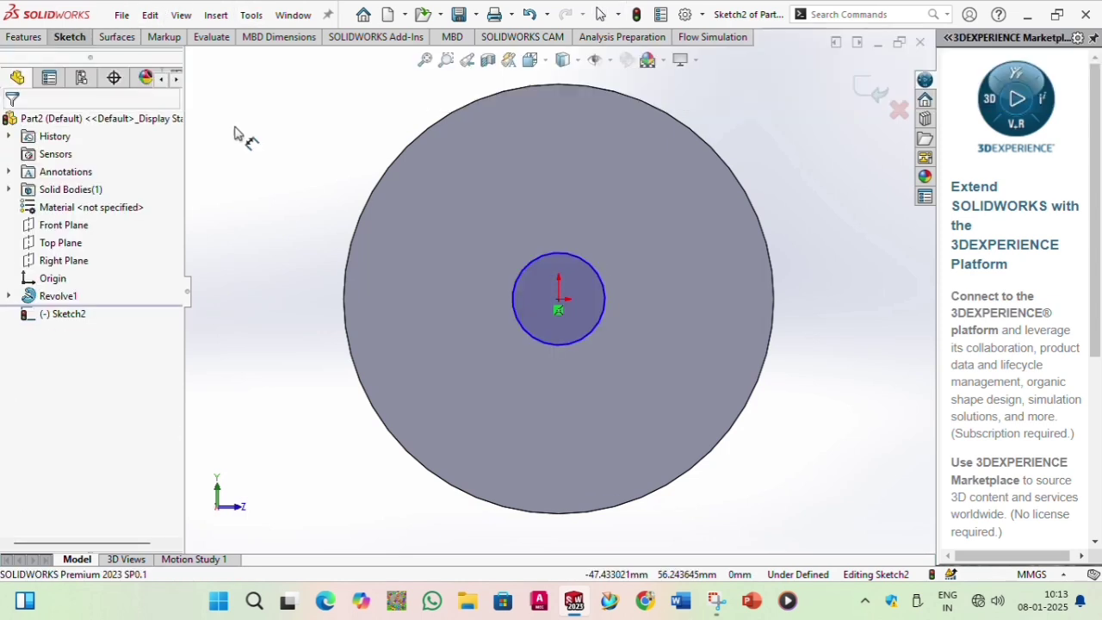
# - Dimension the circle's diameter and set it to 25 mm
pyautogui.click(536, 253)
pyautogui.click(534, 234)
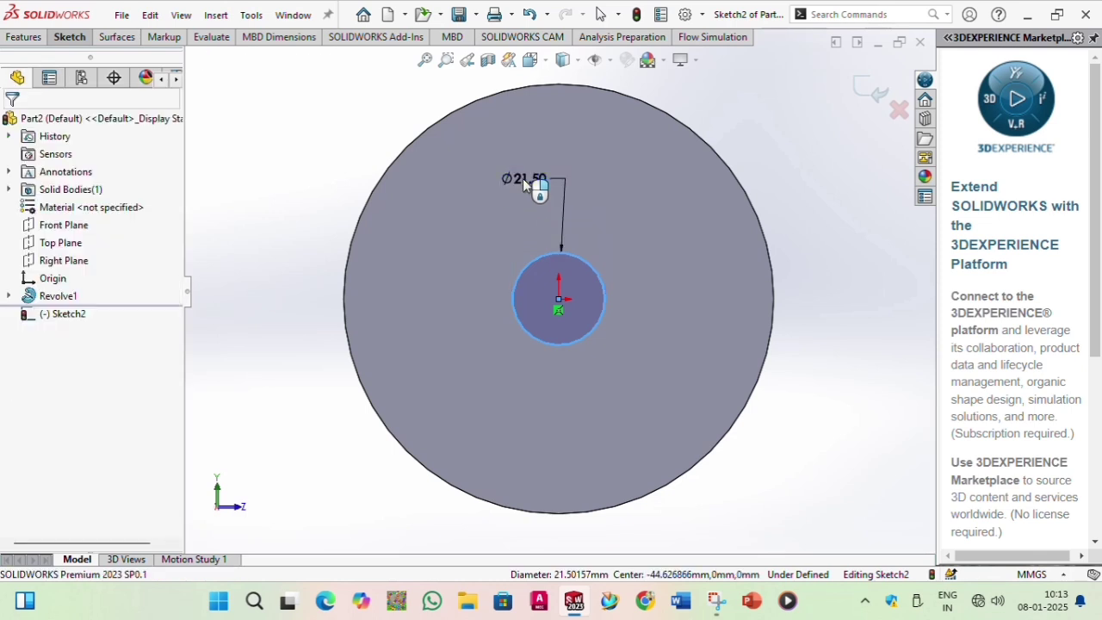
pyautogui.click(522, 178)
pyautogui.write('25')
pyautogui.press('Return')
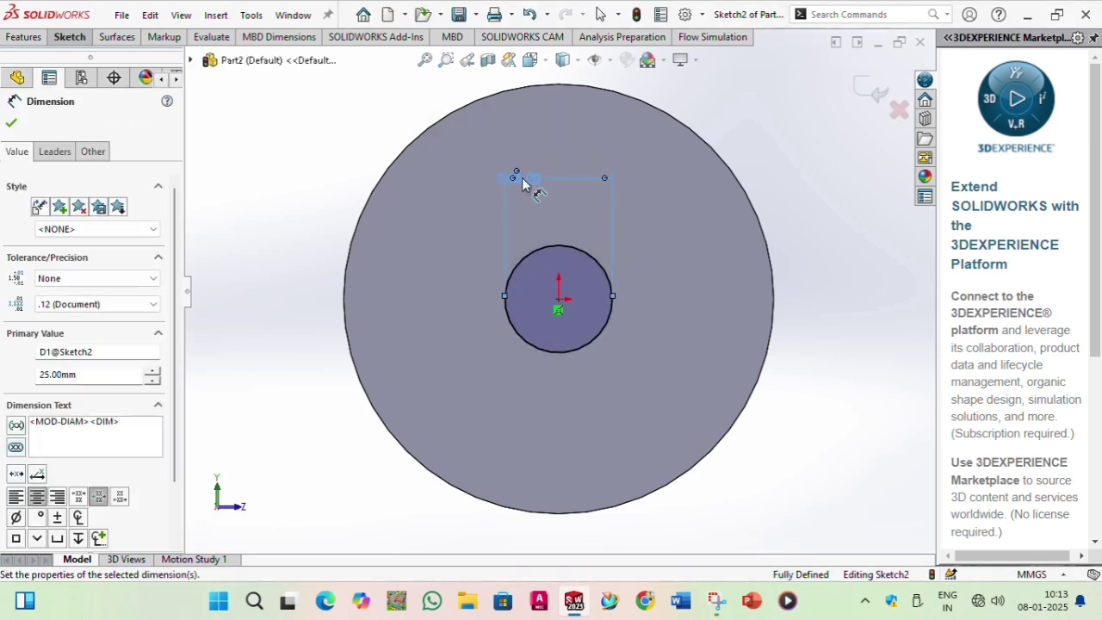
pyautogui.click(13, 126)
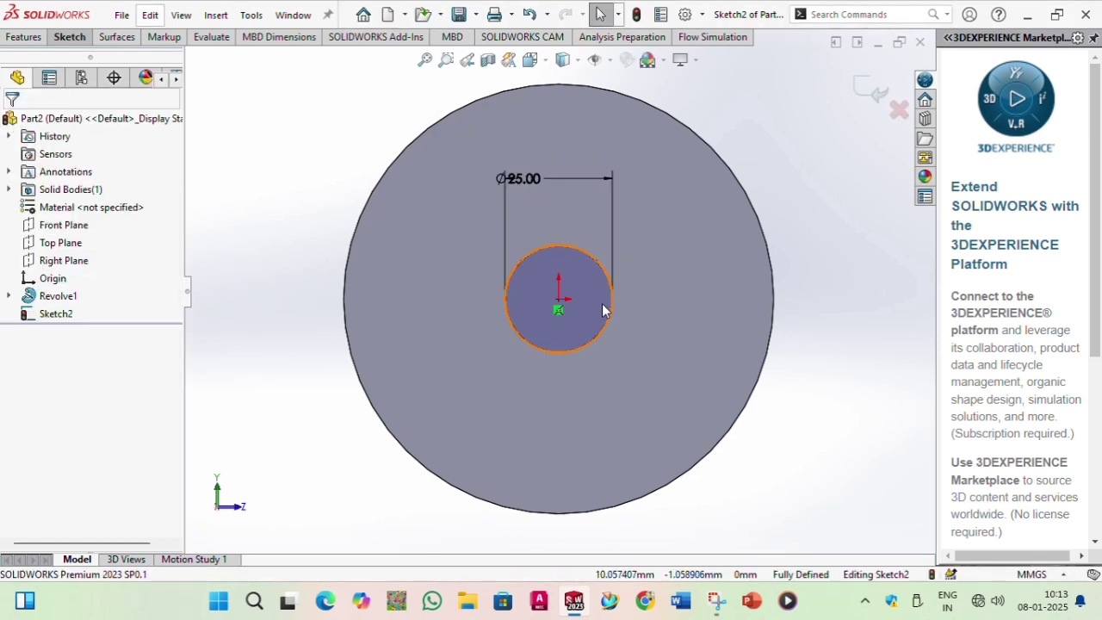
# - Cut the 25 mm circle through the whole spool with an Extruded Cut set to Through All
pyautogui.moveTo(601, 304); pyautogui.dragTo(595, 209, button='middle')
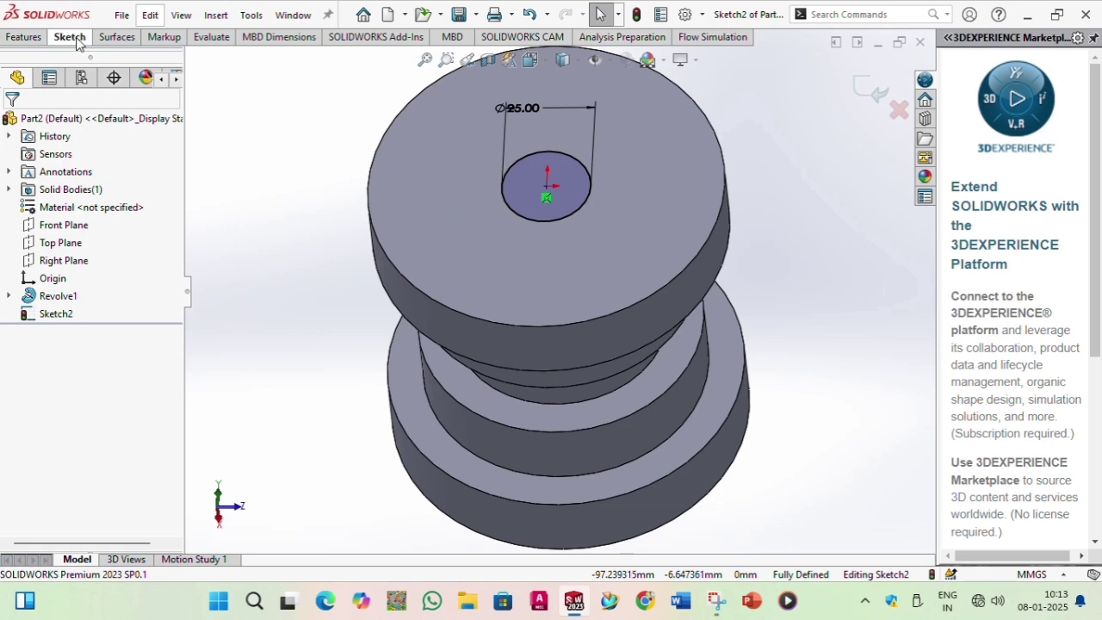
pyautogui.click(24, 37)
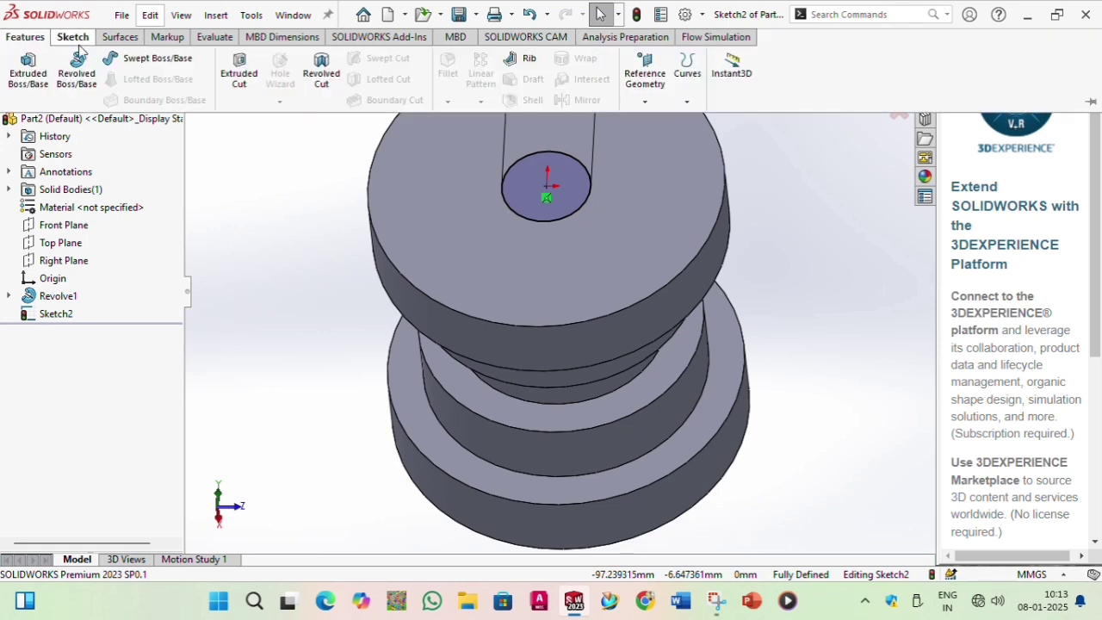
pyautogui.click(238, 73)
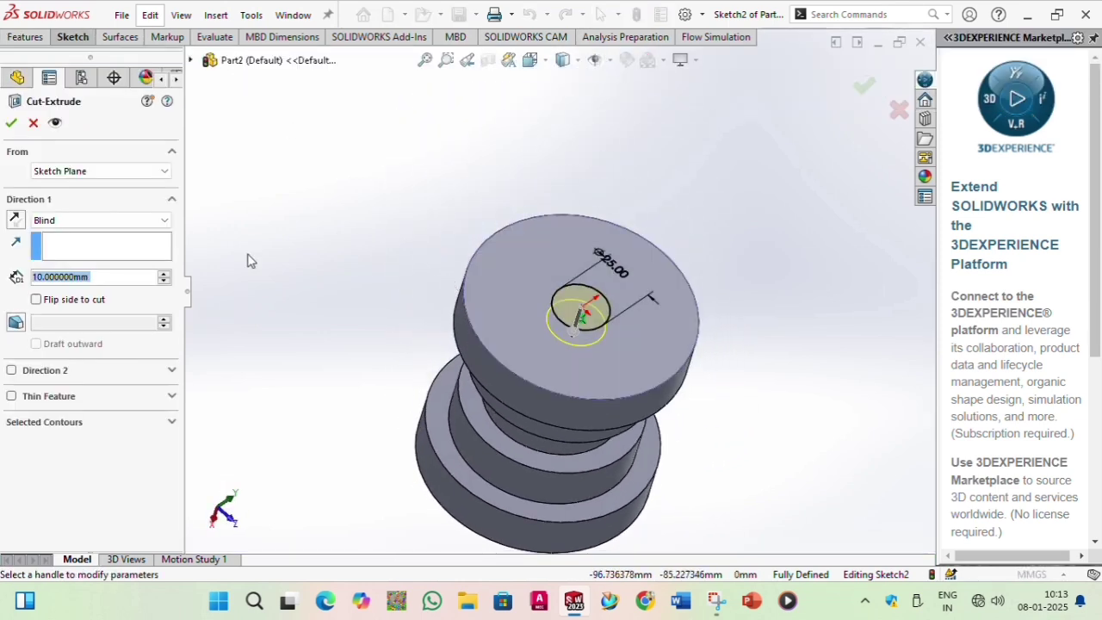
pyautogui.click(78, 226)
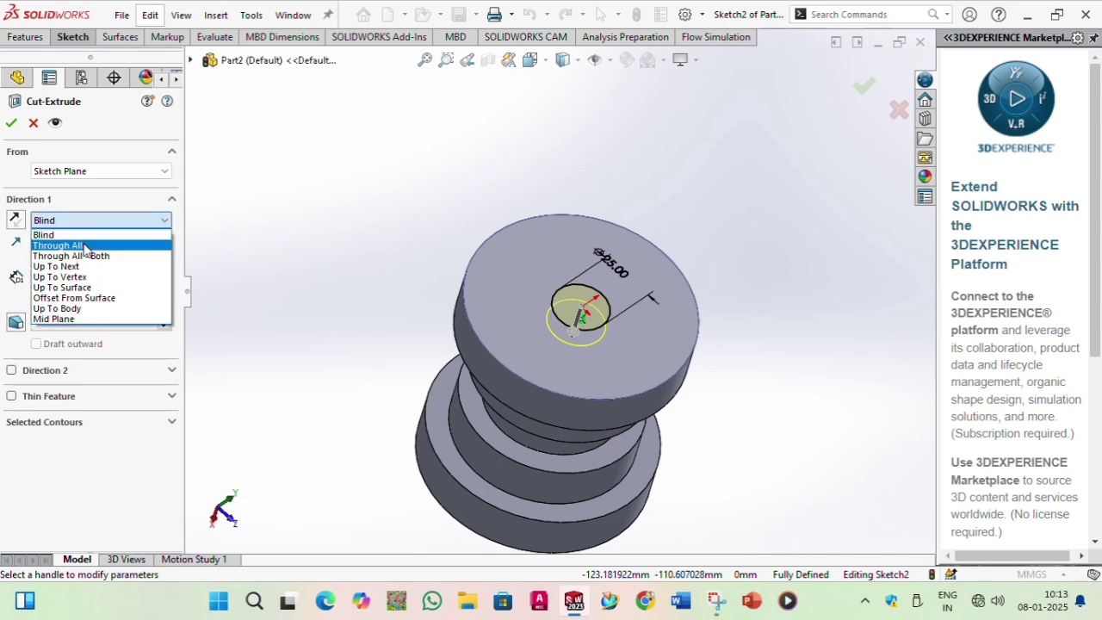
pyautogui.click(85, 247)
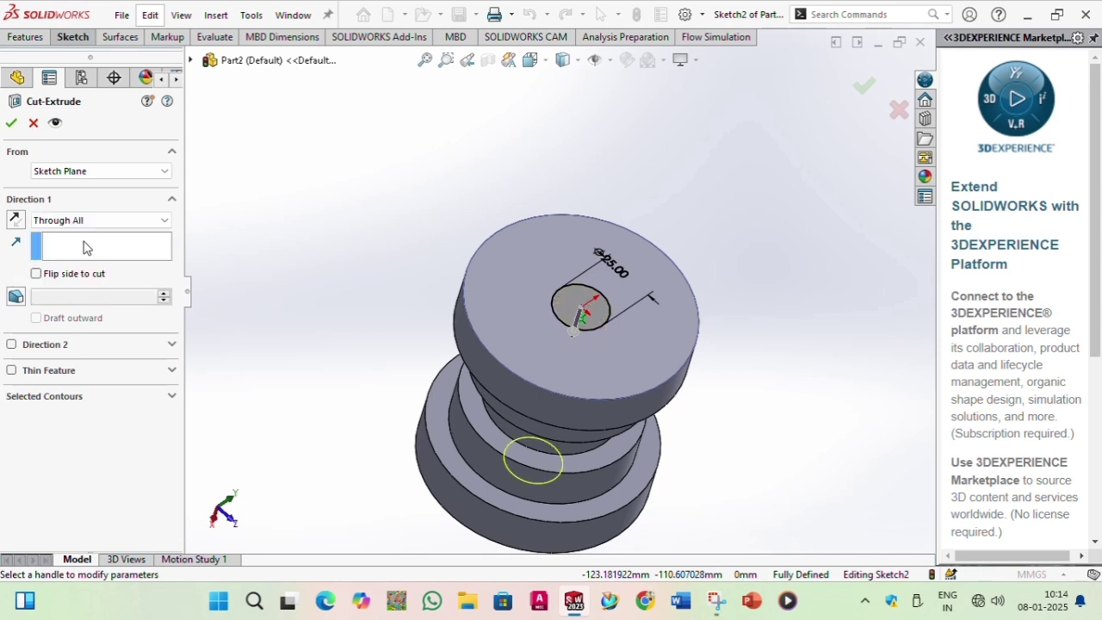
pyautogui.click(11, 124)
# - Edit the appearance of the extruded cut and apply polished gold from the metal appearances
pyautogui.moveTo(641, 198); pyautogui.dragTo(654, 284, button='middle')
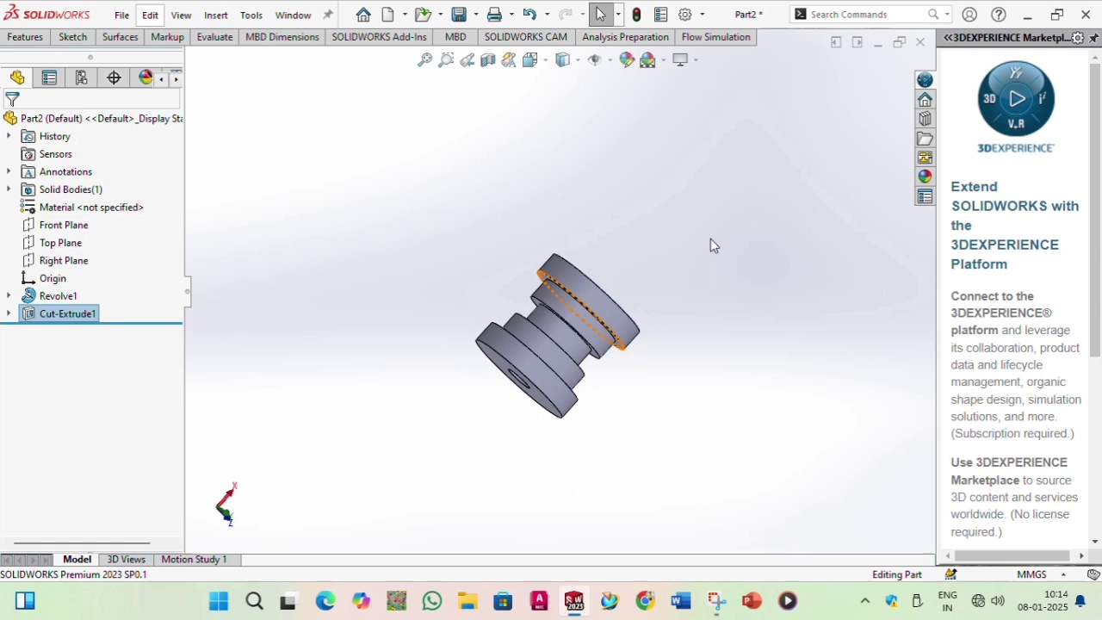
pyautogui.click(668, 61)
pyautogui.click(633, 67)
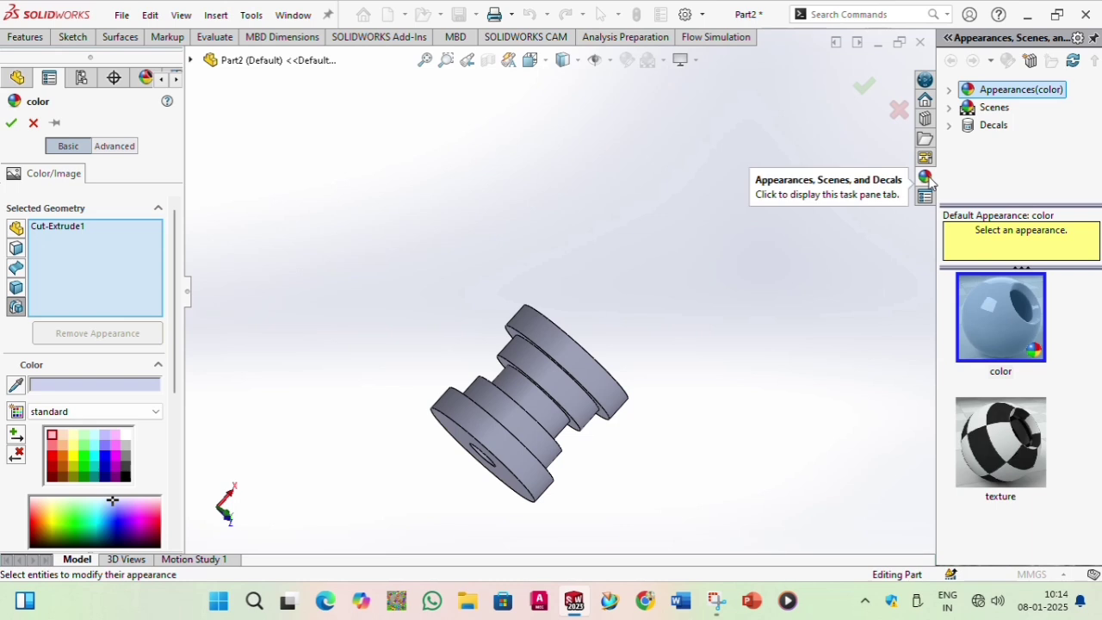
pyautogui.click(948, 110)
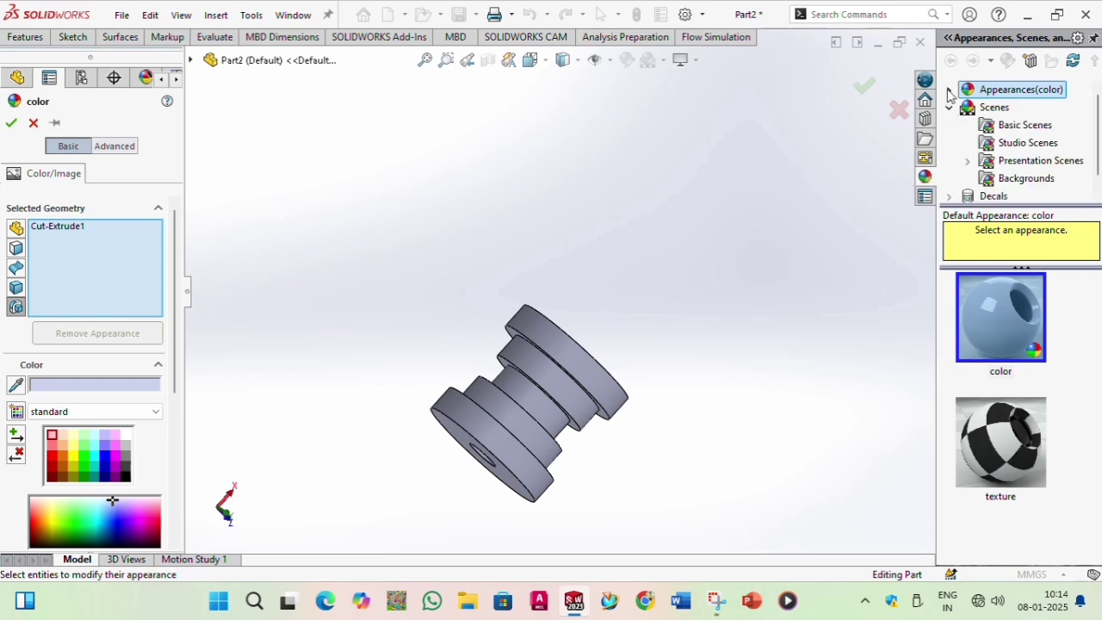
pyautogui.click(950, 91)
pyautogui.click(1007, 124)
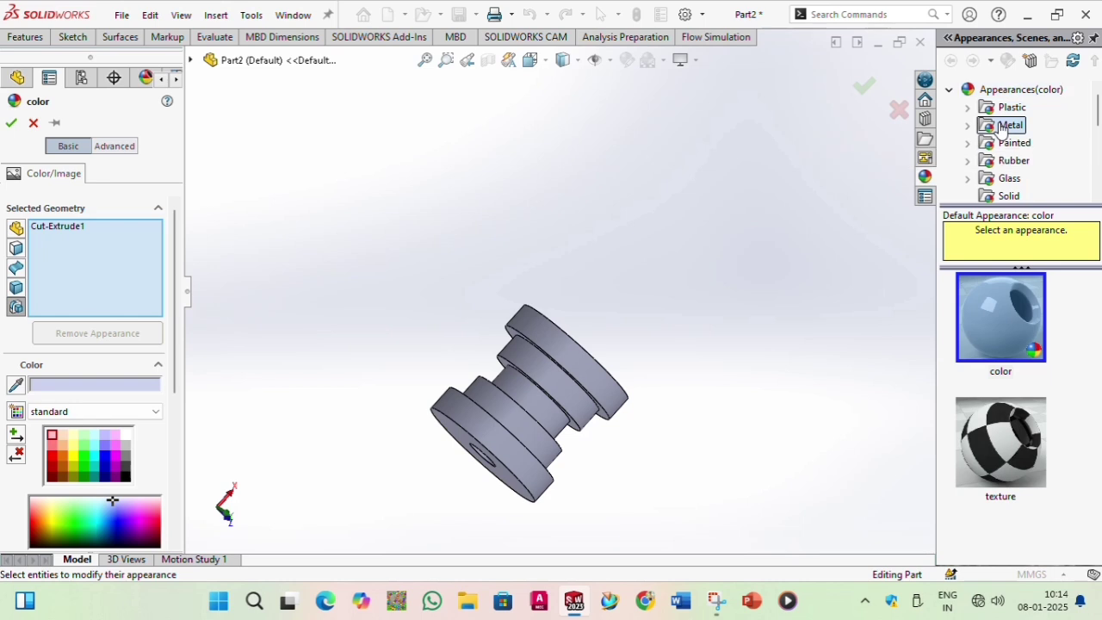
pyautogui.scroll(-5, 1008, 339)
pyautogui.scroll(2, 1009, 344)
pyautogui.scroll(-3, 1020, 387)
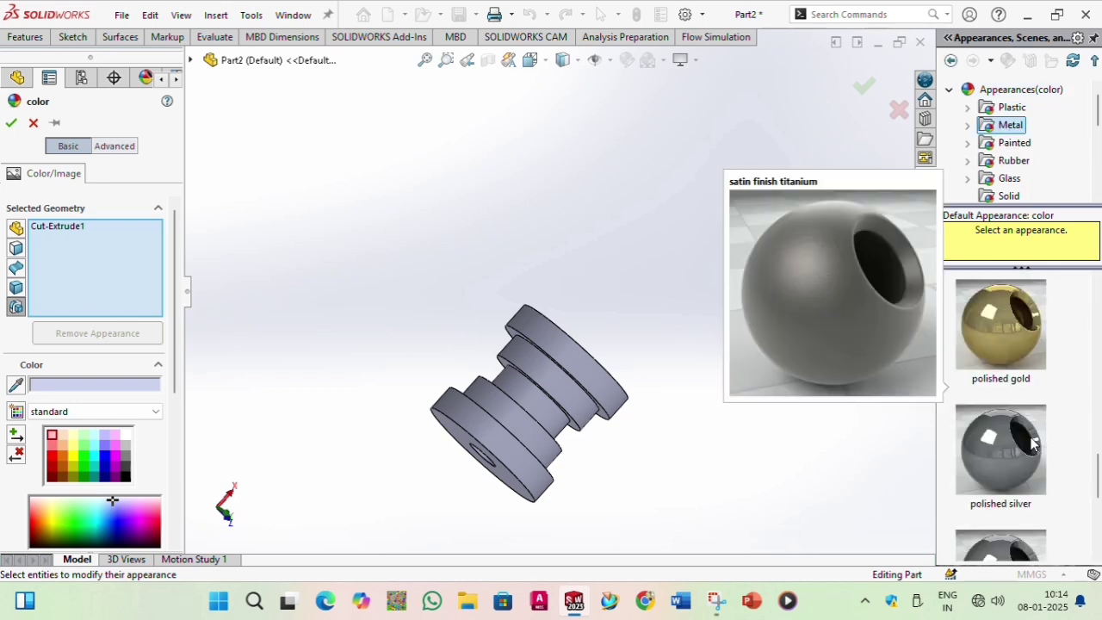
pyautogui.scroll(3, 1024, 387)
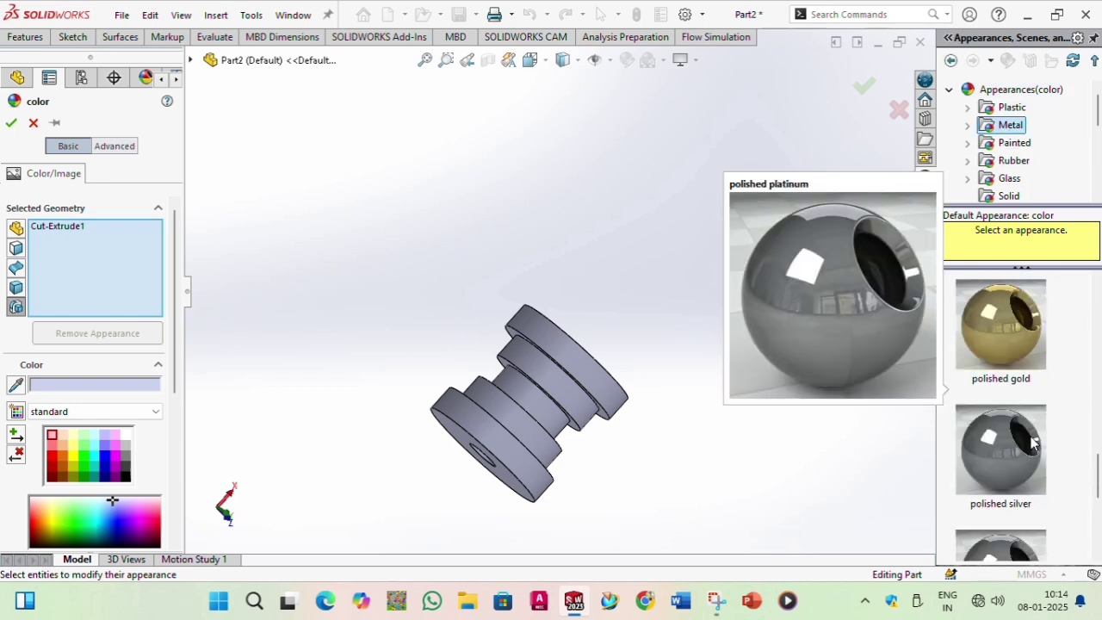
pyautogui.click(1010, 321)
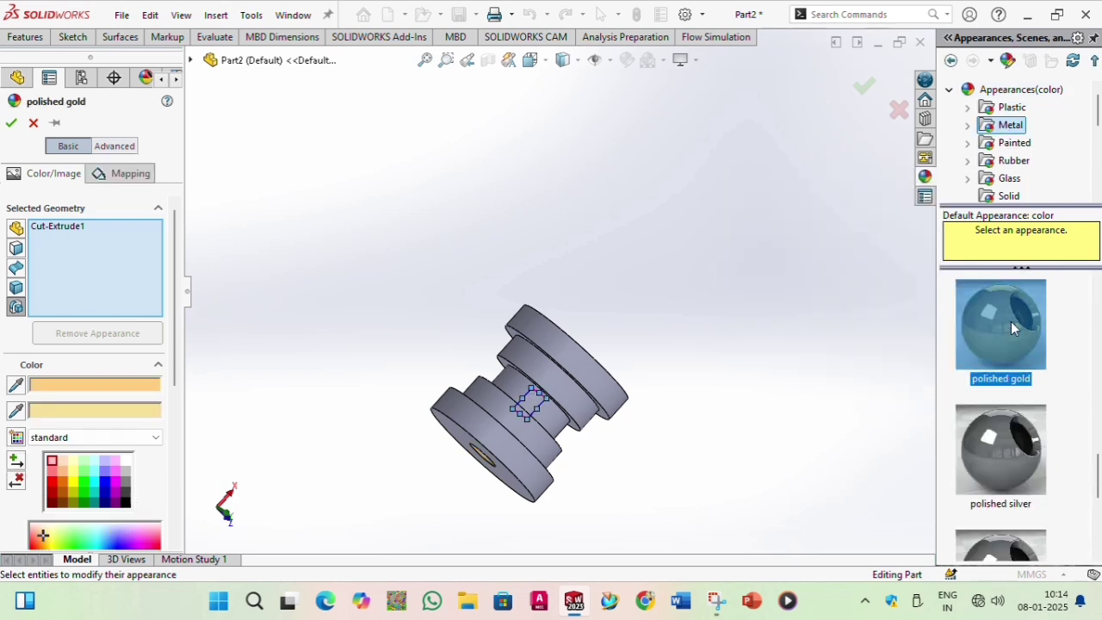
# - Add the revolved body to the polished gold appearance's geometry, accept it and inspect the spool from several angles
pyautogui.click(554, 374)
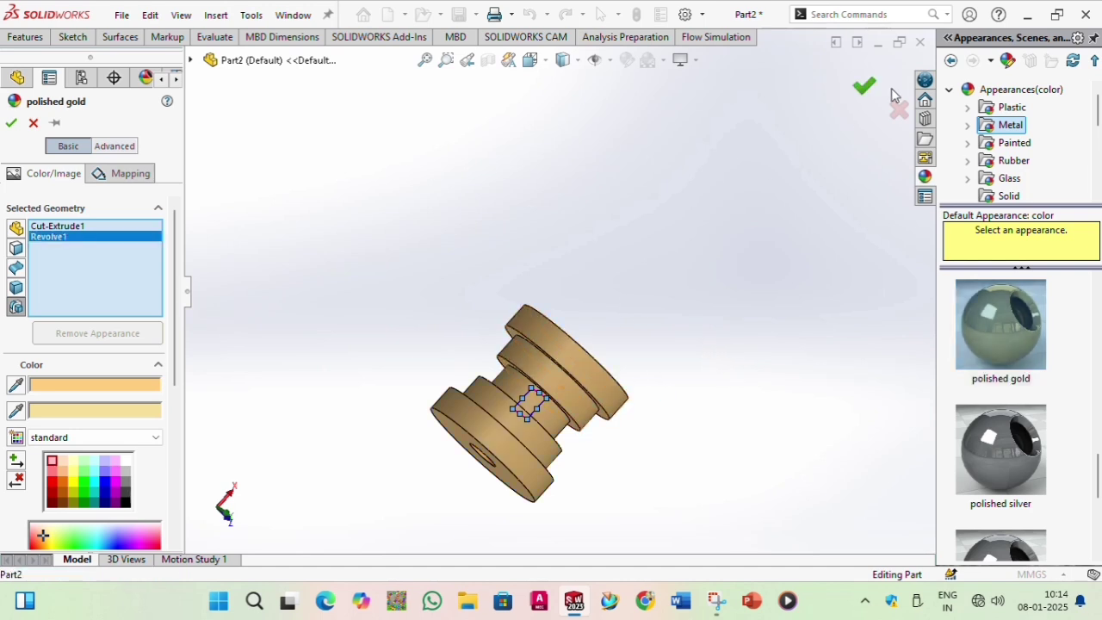
pyautogui.moveTo(642, 310); pyautogui.dragTo(695, 418, button='middle')
pyautogui.moveTo(519, 382); pyautogui.dragTo(550, 218, button='middle')
pyautogui.moveTo(668, 288); pyautogui.dragTo(657, 211, button='middle')
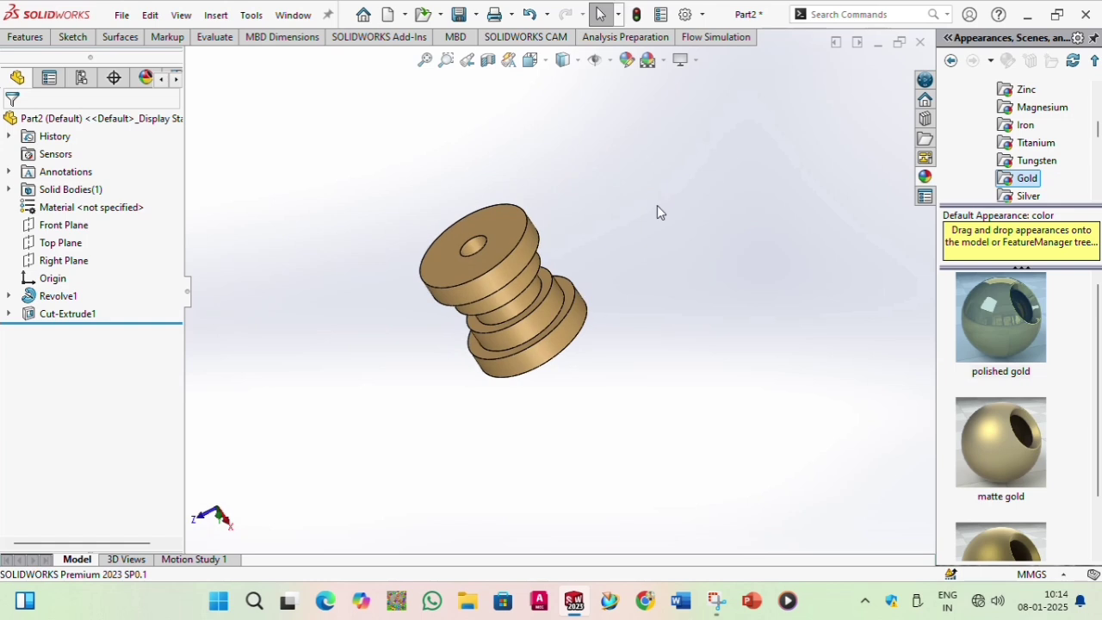